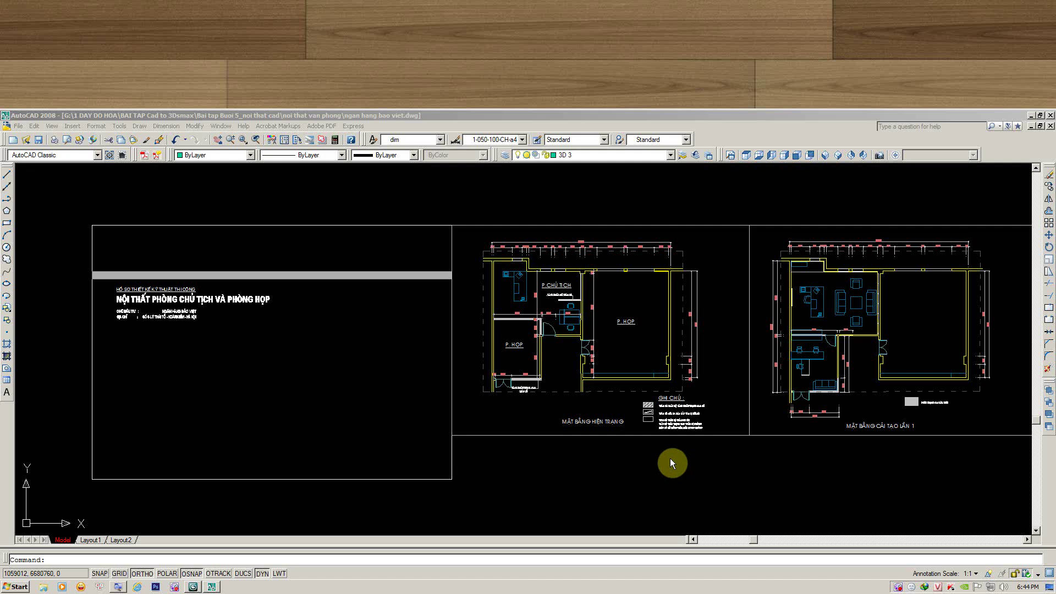
Pan and zoom across the drawing sheets, from the existing plan to the elevations on the right.
middle_drag(653, 400, 615, 399)
scroll(596, 364, up, 2)
middle_drag(578, 342, 563, 360)
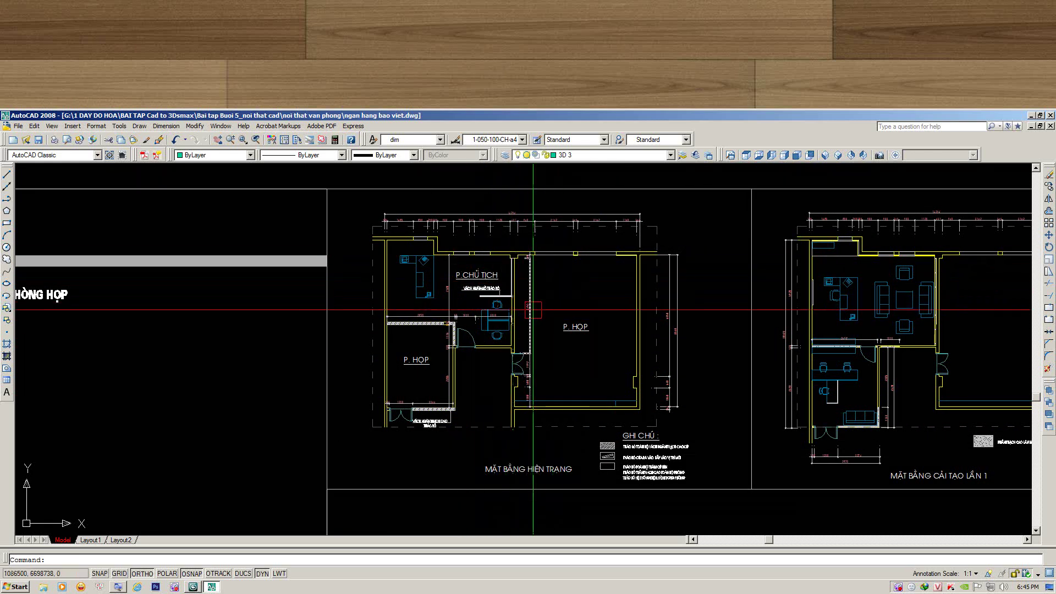
middle_drag(516, 306, 501, 319)
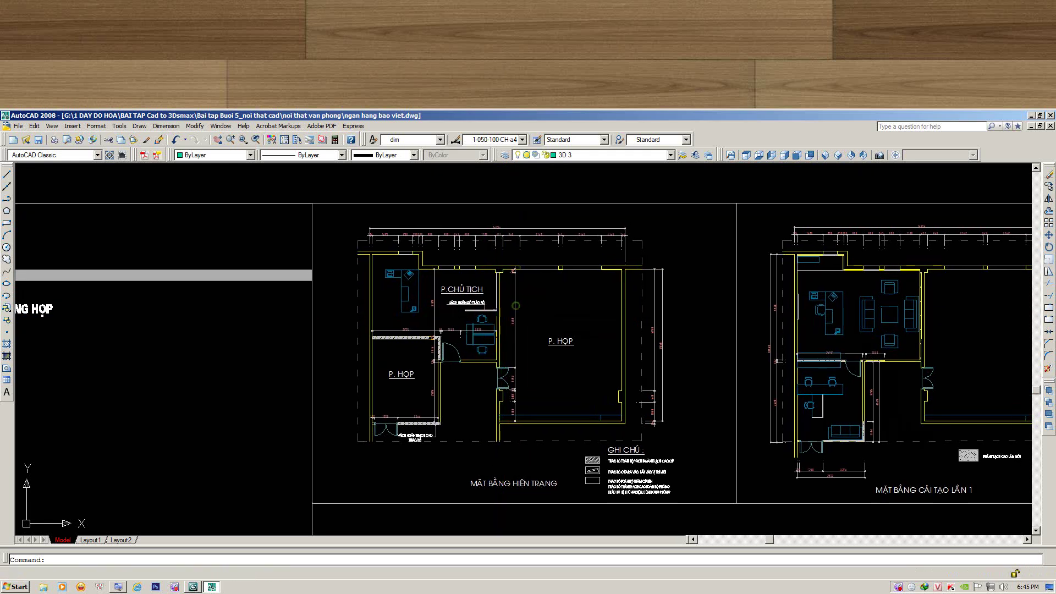
middle_drag(570, 299, 567, 295)
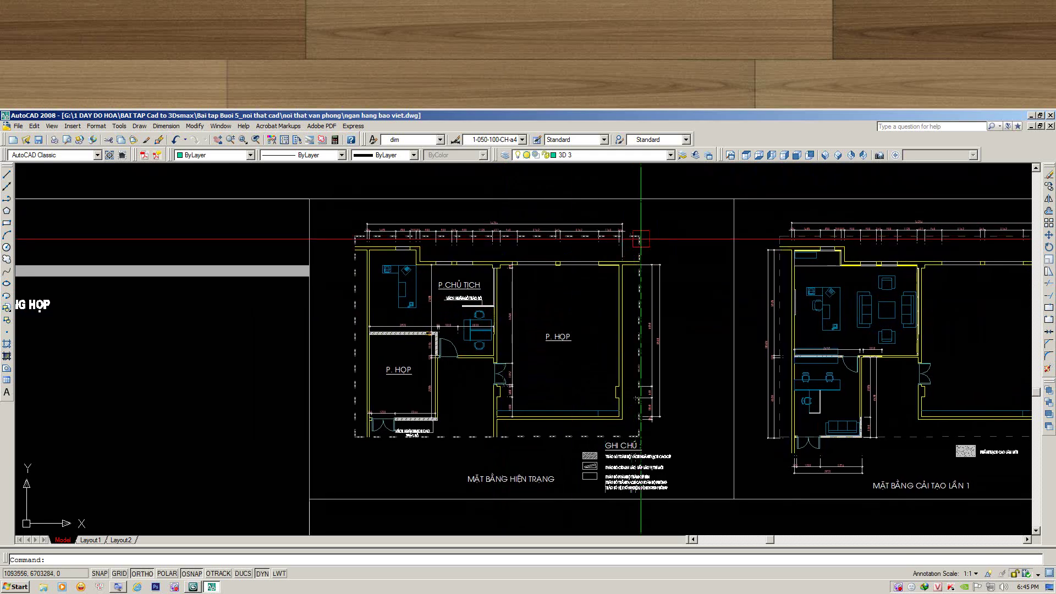
middle_drag(645, 248, 632, 256)
click(682, 198)
middle_drag(378, 473, 385, 447)
scroll(702, 313, down, 4)
scroll(641, 344, up, 2)
middle_drag(636, 341, 416, 333)
middle_drag(551, 387, 553, 388)
middle_drag(787, 444, 621, 447)
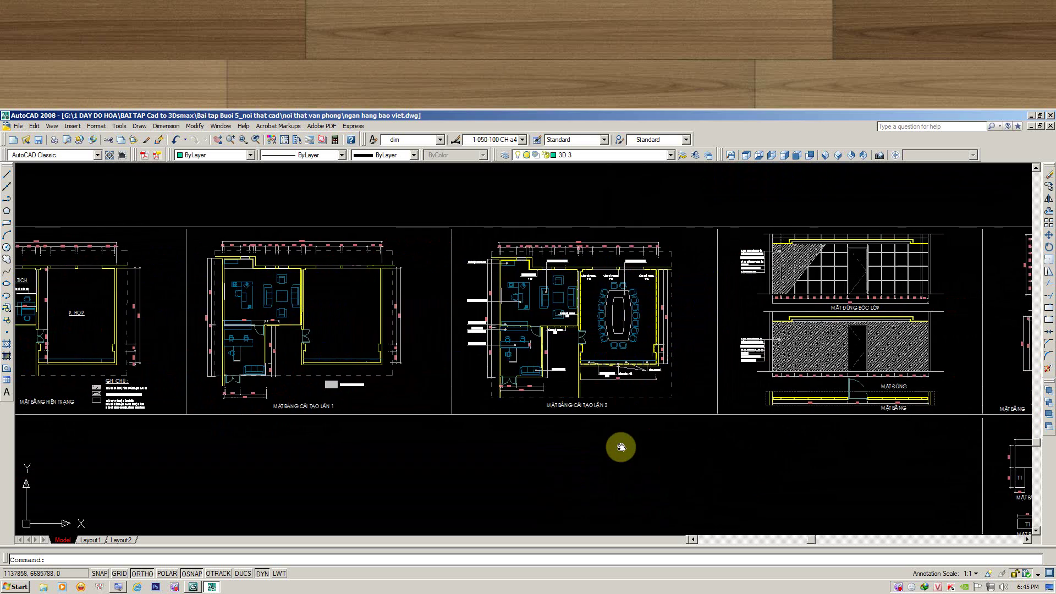
Zoom Window onto the 'MẶT BẰNG CẢI TẠO LẦN 2' renovation plan.
click(736, 449)
click(570, 353)
click(693, 459)
click(481, 226)
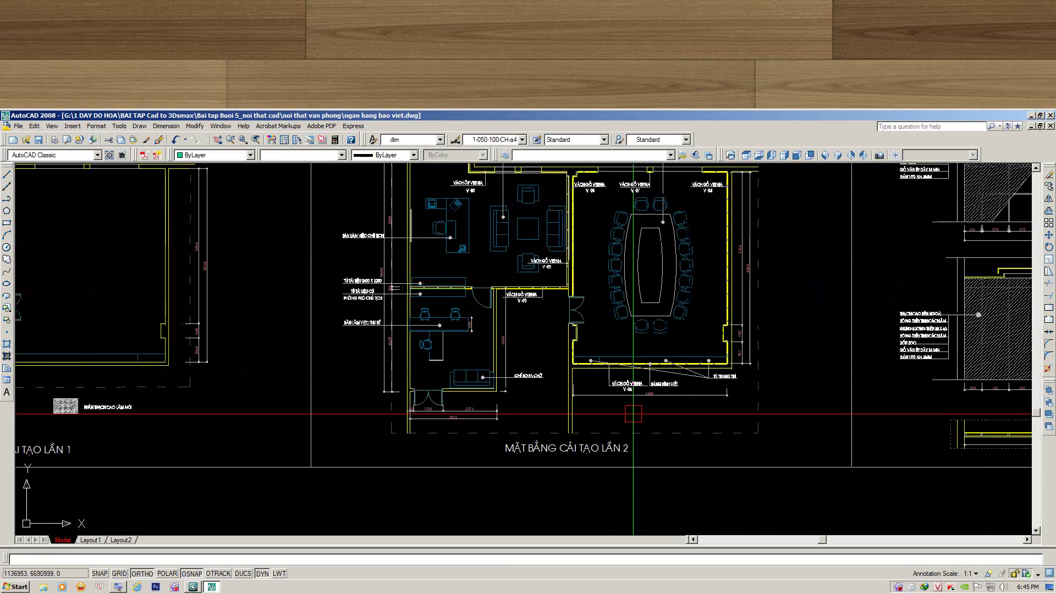
Crossing-select all objects of the second renovation plan.
middle_drag(638, 342, 628, 336)
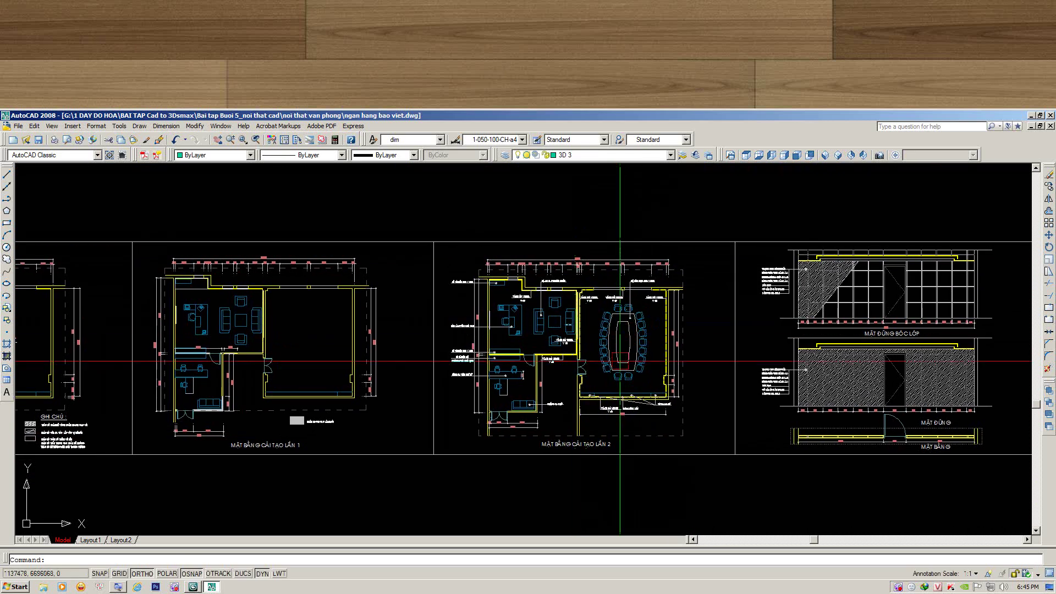
click(713, 491)
click(452, 217)
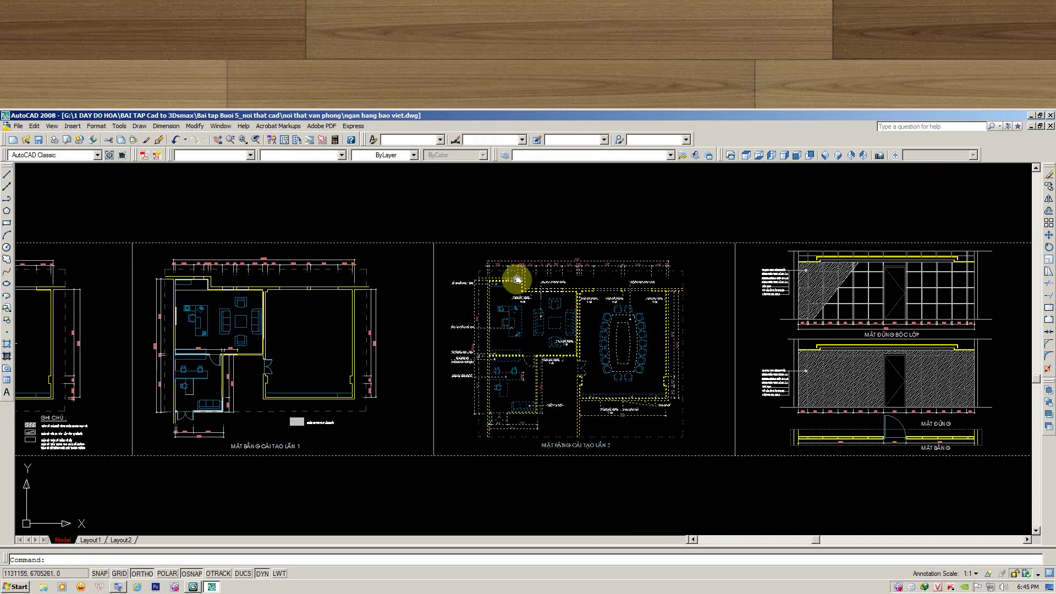
text(vp)
key(Return)
key(Return)
click(657, 231)
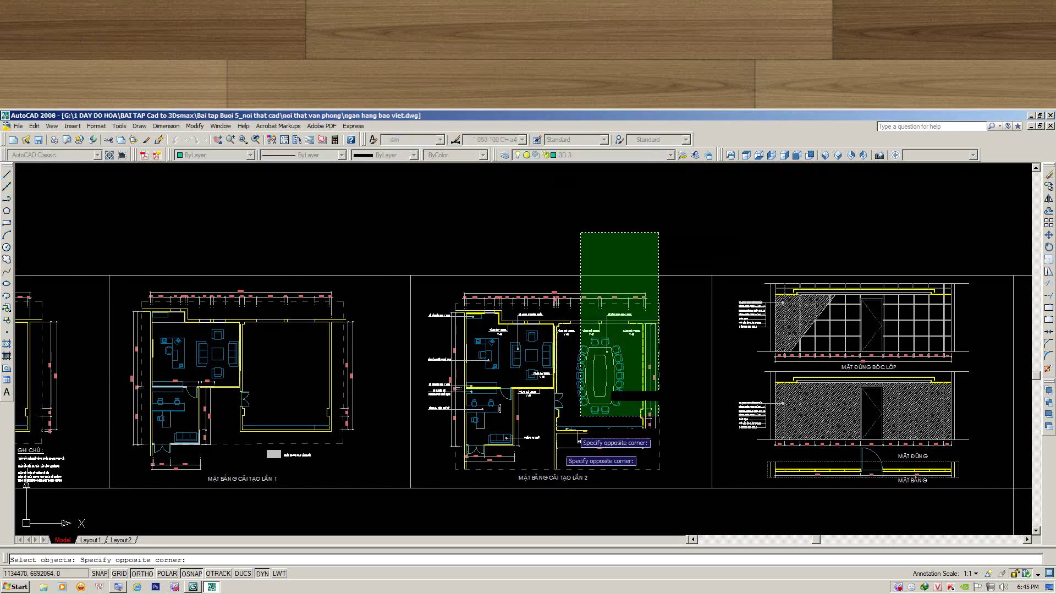
click(434, 514)
click(674, 515)
click(519, 299)
Copy the selected plan and place the copy directly above the original.
key(Return)
click(532, 256)
middle_drag(522, 214, 506, 401)
click(523, 224)
key(Return)
Zoom around the copied plan, cancelling stray window selections.
scroll(597, 268, down, 4)
click(603, 228)
scroll(544, 234, up, 5)
scroll(541, 258, up, 2)
click(636, 237)
click(308, 270)
key(Escape)
scroll(438, 281, up, 4)
scroll(434, 297, down, 1)
scroll(636, 279, down, 3)
scroll(672, 250, up, 1)
Pan over the plan's bottom and title, checking the 6804 dimension and V-06 label.
middle_drag(613, 315, 648, 307)
middle_drag(636, 388, 626, 338)
scroll(615, 414, up, 1)
key(Escape)
click(574, 395)
middle_drag(245, 245, 482, 337)
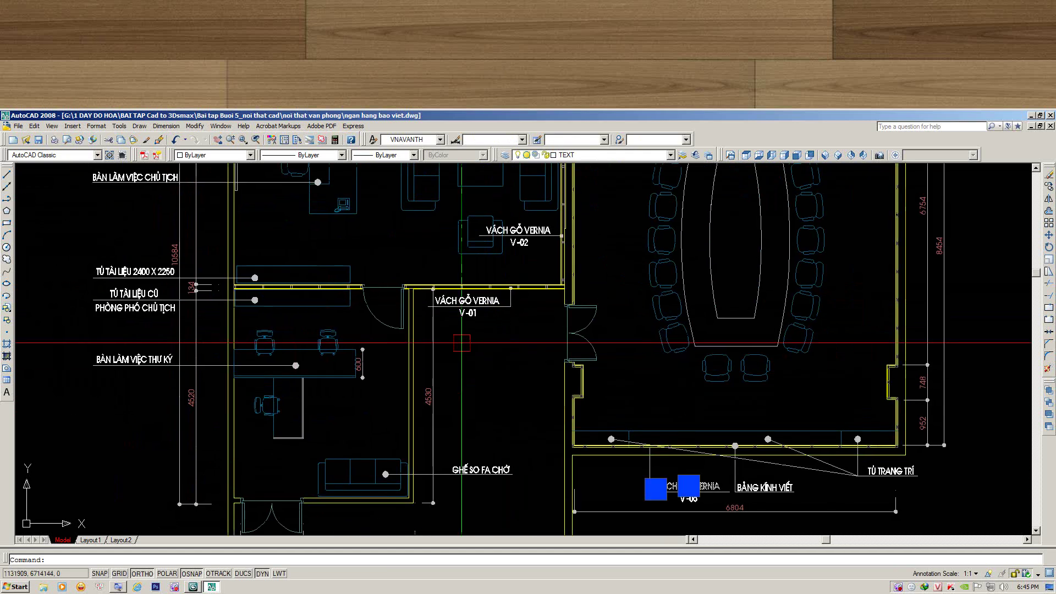
middle_drag(407, 400, 417, 264)
scroll(418, 264, up, 1)
scroll(385, 338, up, 3)
scroll(374, 330, up, 3)
scroll(368, 357, down, 2)
Zoom into the chairman's office walls labelled VÁCH ỐP VERNIA V-03 and V-05.
middle_drag(502, 274, 496, 290)
scroll(495, 290, down, 2)
mouse_move(577, 165)
middle_down()
mouse_move(544, 292)
mouse_move(438, 514)
middle_up()
scroll(544, 292, down, 3)
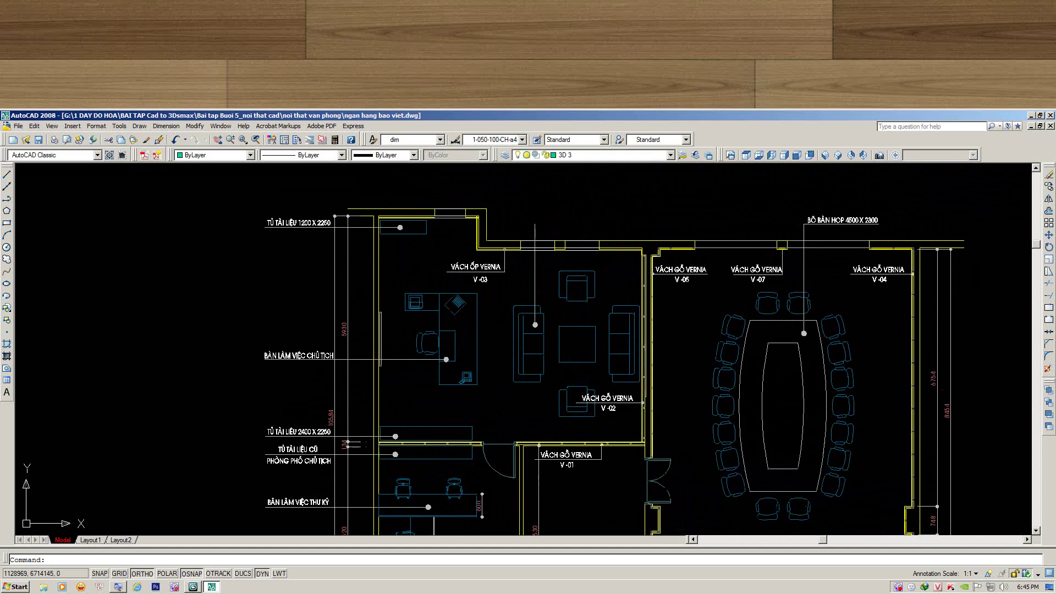
middle_drag(387, 293, 361, 284)
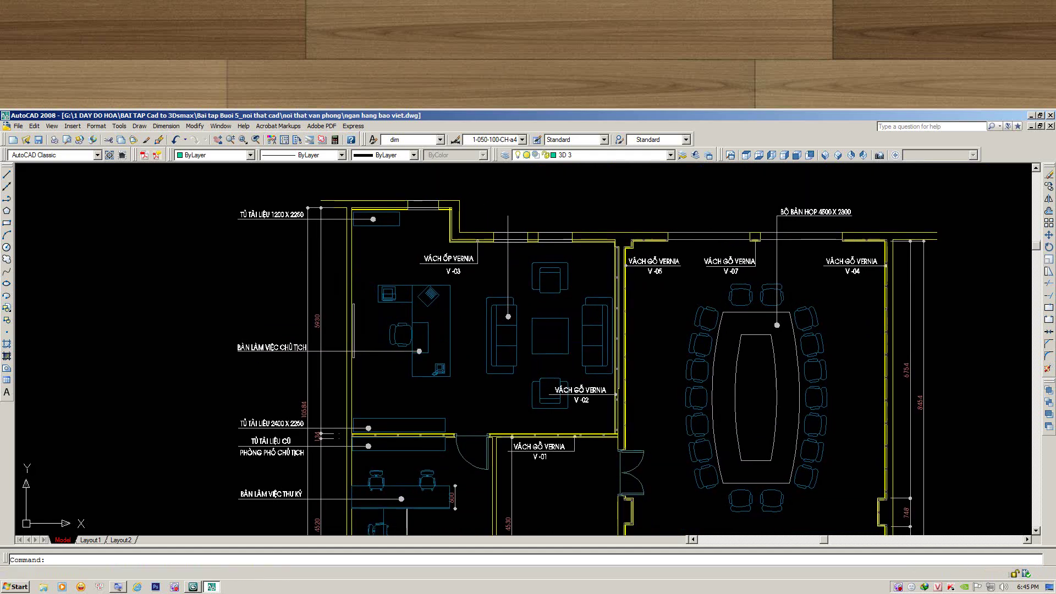
scroll(656, 249, up, 3)
scroll(654, 251, up, 3)
scroll(648, 255, up, 2)
click(647, 257)
key(Escape)
scroll(637, 254, down, 3)
scroll(585, 259, down, 3)
Bring the top wall labels into view and close a background tray app.
middle_drag(585, 258, 550, 265)
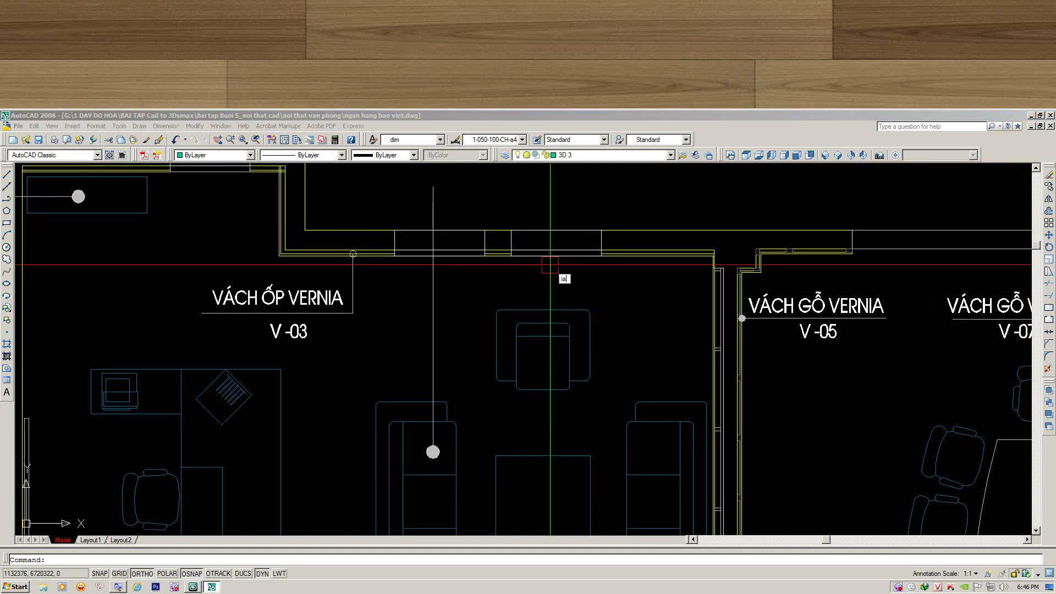
text(la)
right_click(937, 589)
click(863, 556)
click(545, 334)
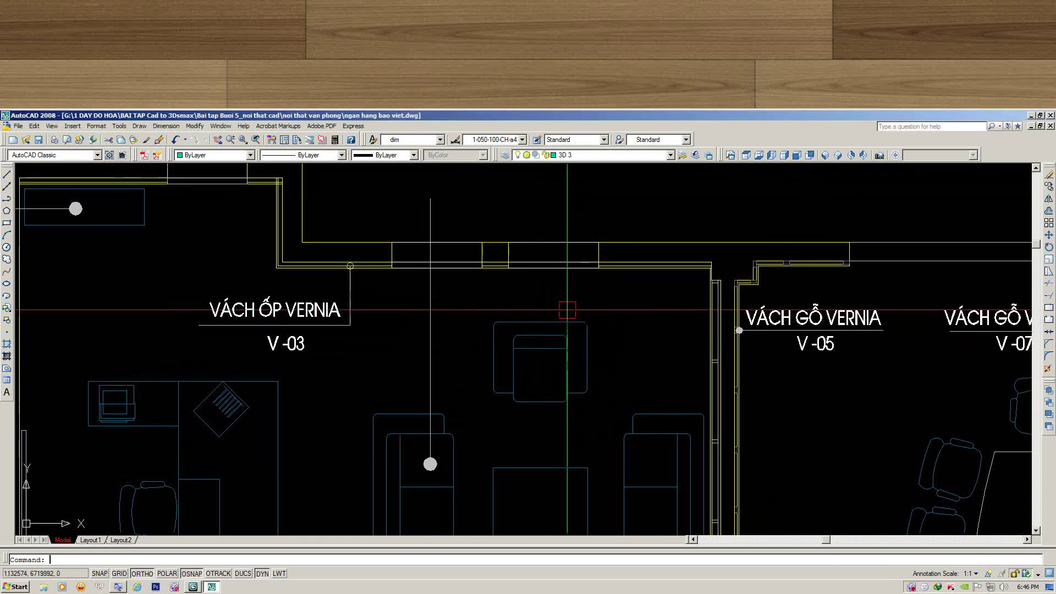
Run layer isolate and pick a wall line so only the NET-CAT layer shows.
text(lay)
text(o)
key(Return)
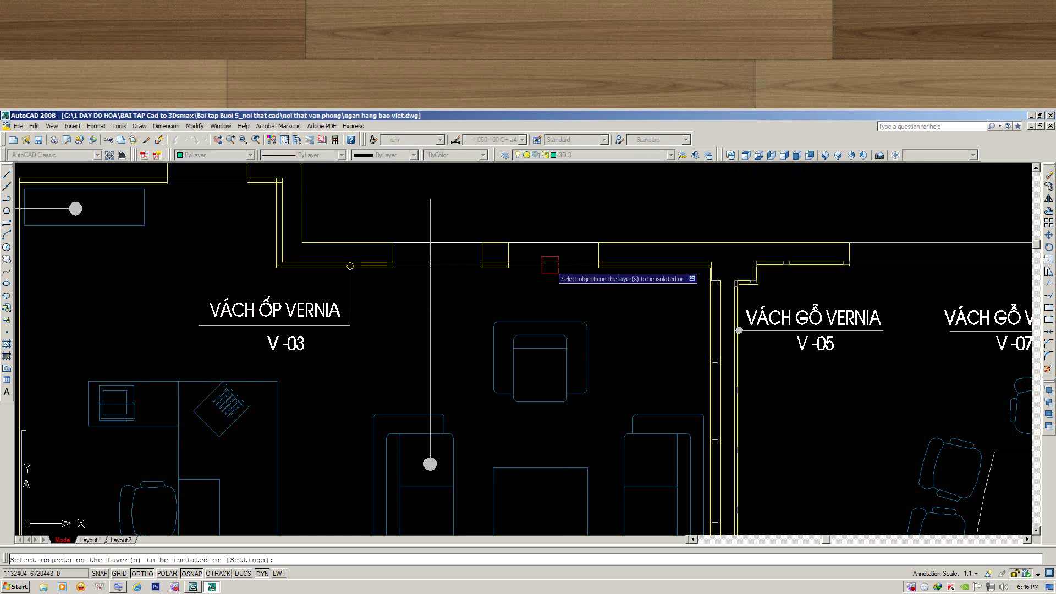
click(650, 241)
key(Return)
scroll(632, 302, down, 3)
scroll(610, 340, up, 3)
scroll(580, 385, up, 2)
click(579, 408)
Navigate to a wall junction and start, then cancel, a selection window there.
click(530, 336)
middle_drag(601, 401, 577, 365)
scroll(537, 361, up, 2)
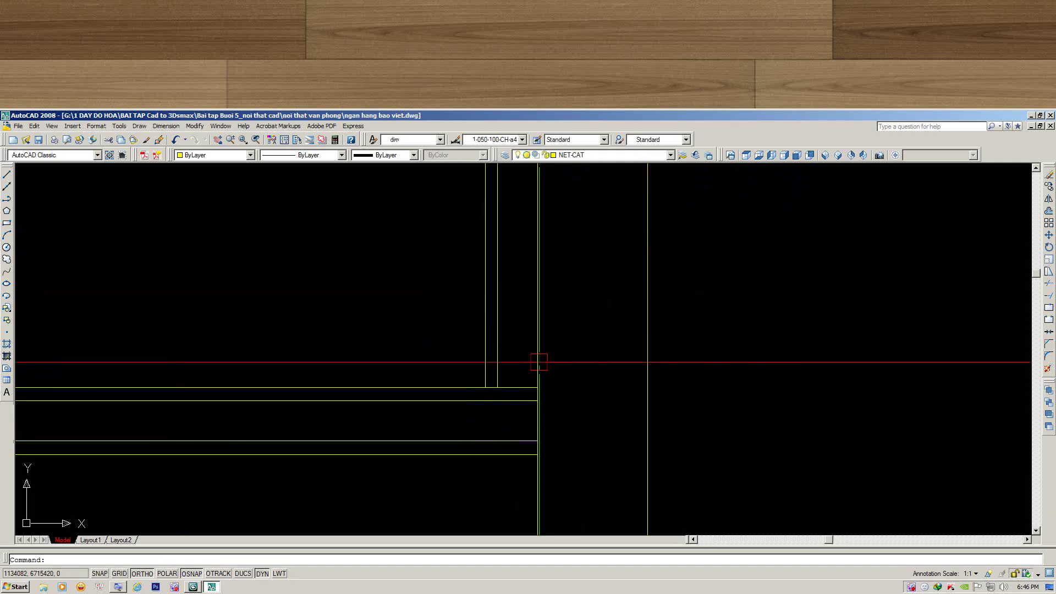
mouse_move(488, 440)
middle_down()
mouse_move(567, 299)
mouse_move(513, 488)
middle_up()
scroll(542, 354, down, 3)
scroll(546, 287, up, 2)
scroll(518, 284, up, 2)
scroll(517, 285, up, 1)
click(526, 290)
scroll(518, 229, up, 2)
scroll(528, 231, up, 2)
key(Escape)
Select wall lines at the junction and bring the short vertical wall line into view.
click(550, 282)
scroll(114, 302, down, 2)
scroll(707, 333, up, 1)
scroll(708, 332, up, 1)
click(710, 329)
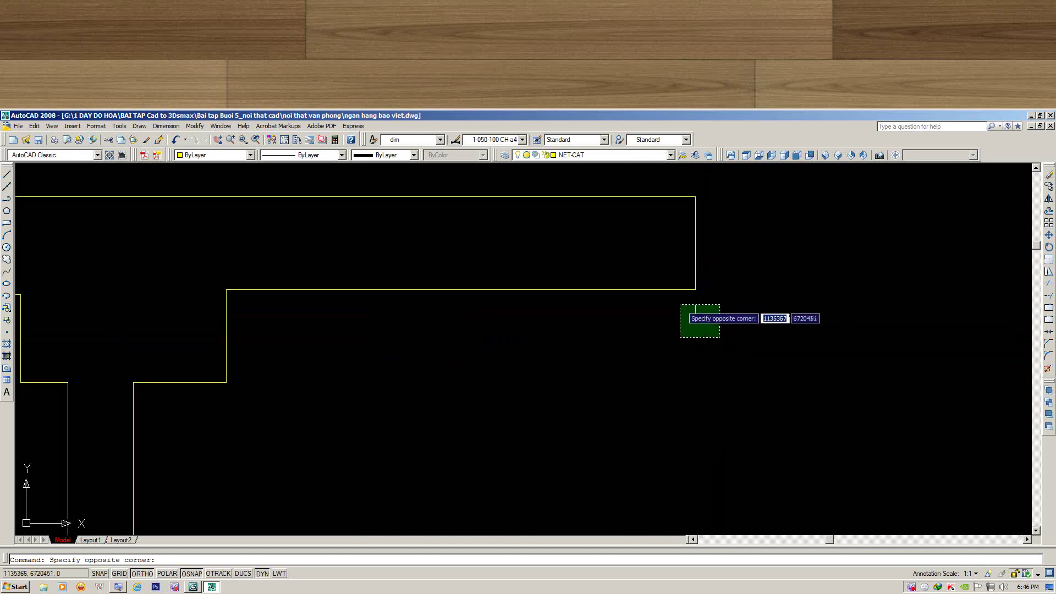
scroll(642, 323, up, 2)
middle_drag(609, 354, 552, 349)
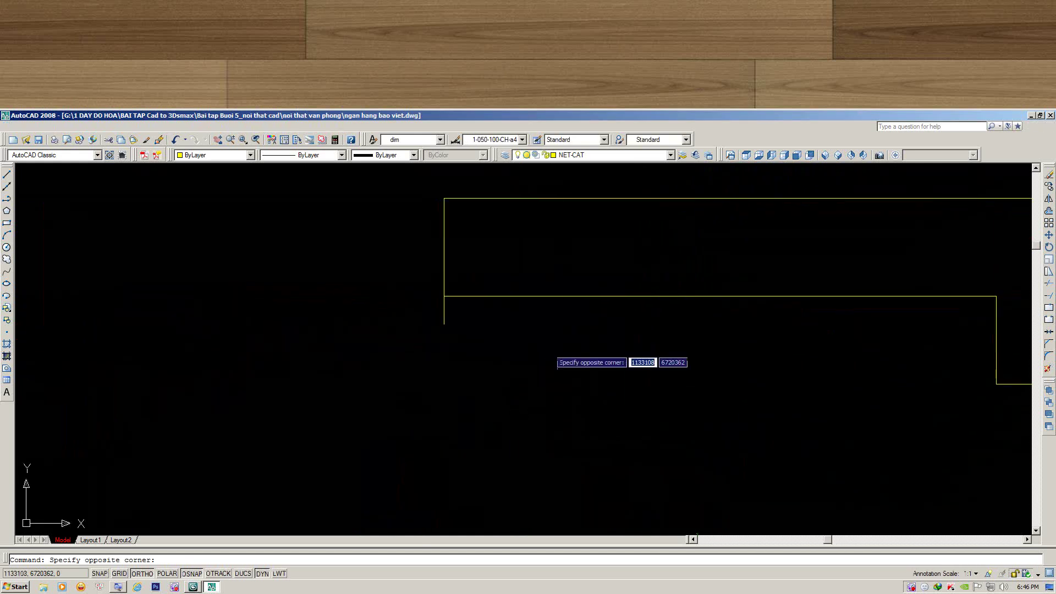
key(Escape)
Join one wall corner with FILLET and inspect the bottom horizontal line.
text(f)
key(Return)
click(442, 265)
scroll(419, 334, down, 1)
scroll(329, 321, up, 1)
scroll(330, 320, up, 1)
click(319, 333)
key(Escape)
Fillet the two bottom wall corners into closed corners.
text(f)
key(Return)
key(Escape)
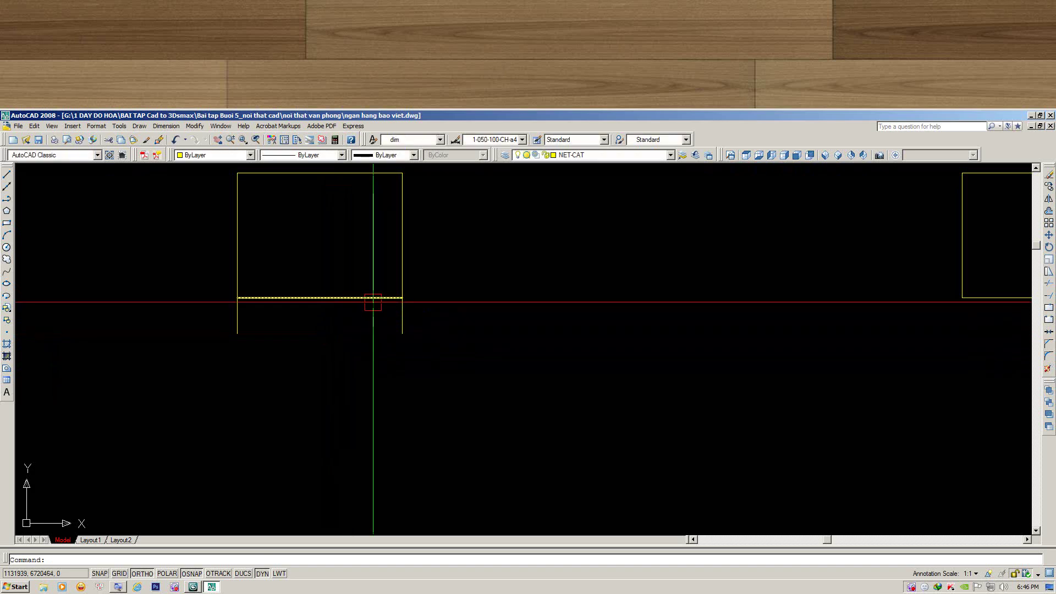
key(Return)
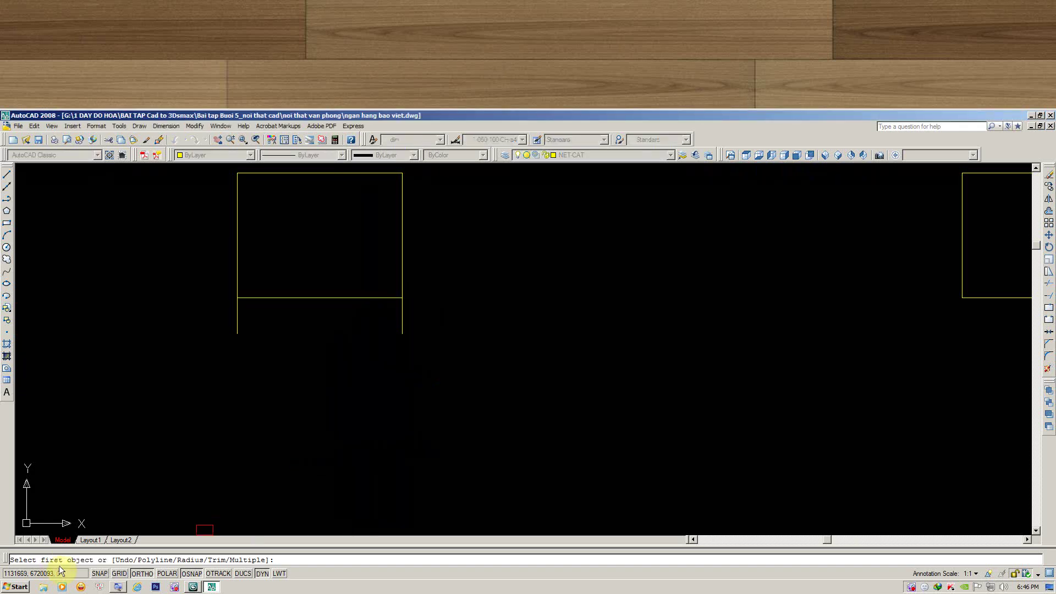
key(Escape)
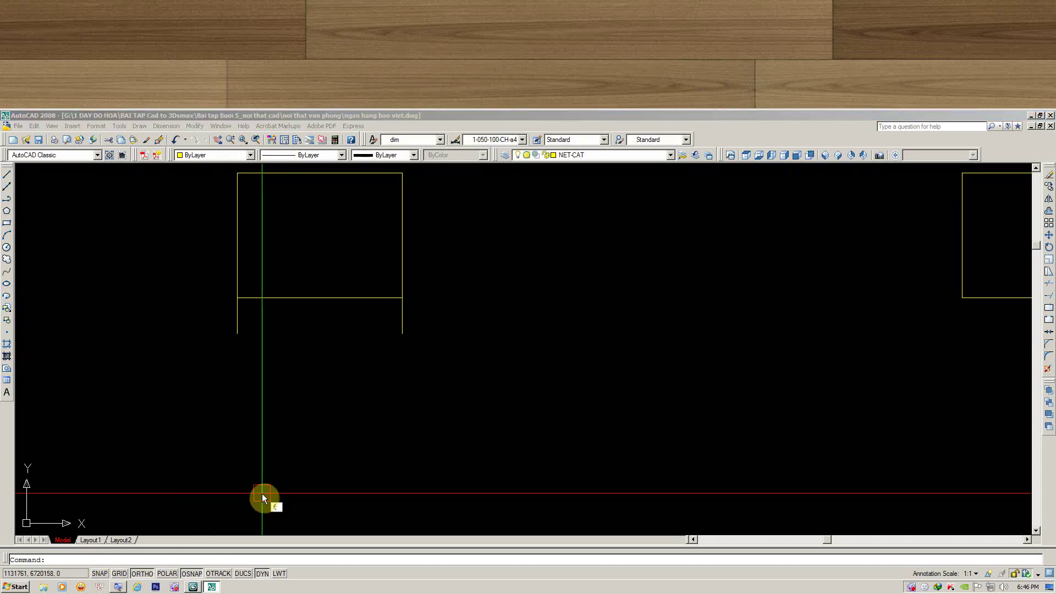
key(Return)
click(368, 299)
click(402, 271)
key(Return)
click(308, 297)
click(238, 271)
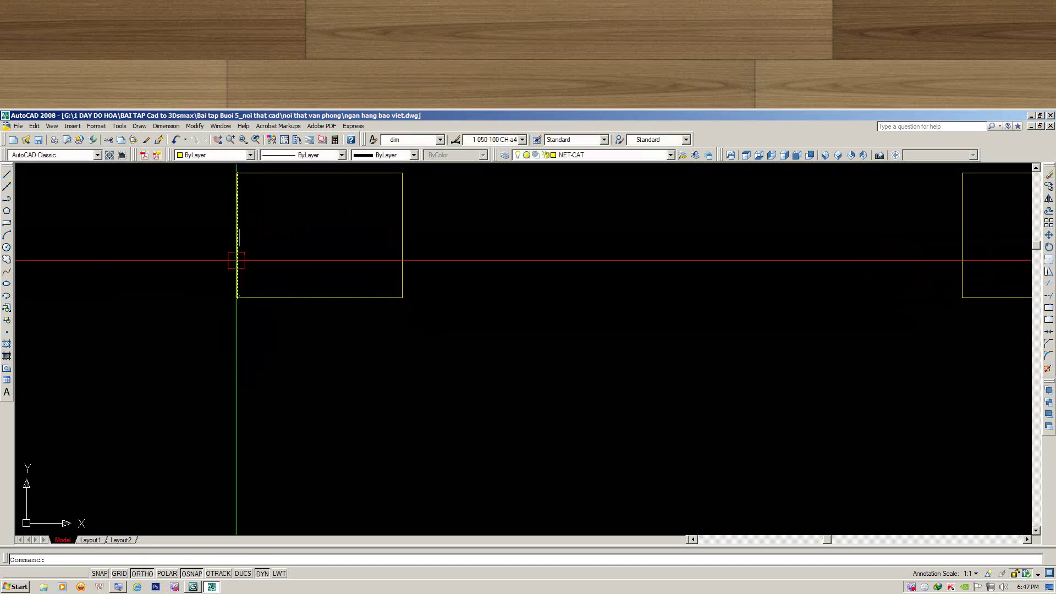
Zoom to the rectangle corner and select its right edge as the cutting edge.
scroll(415, 342, down, 2)
scroll(406, 330, down, 2)
scroll(389, 354, down, 2)
scroll(418, 340, up, 2)
scroll(482, 329, up, 1)
scroll(483, 329, down, 2)
scroll(483, 328, up, 2)
middle_drag(412, 400, 464, 424)
click(503, 384)
click(537, 395)
Trim the wall overshoots at the rectangle corner, then move to the next wall corner.
text(tr)
key(Return)
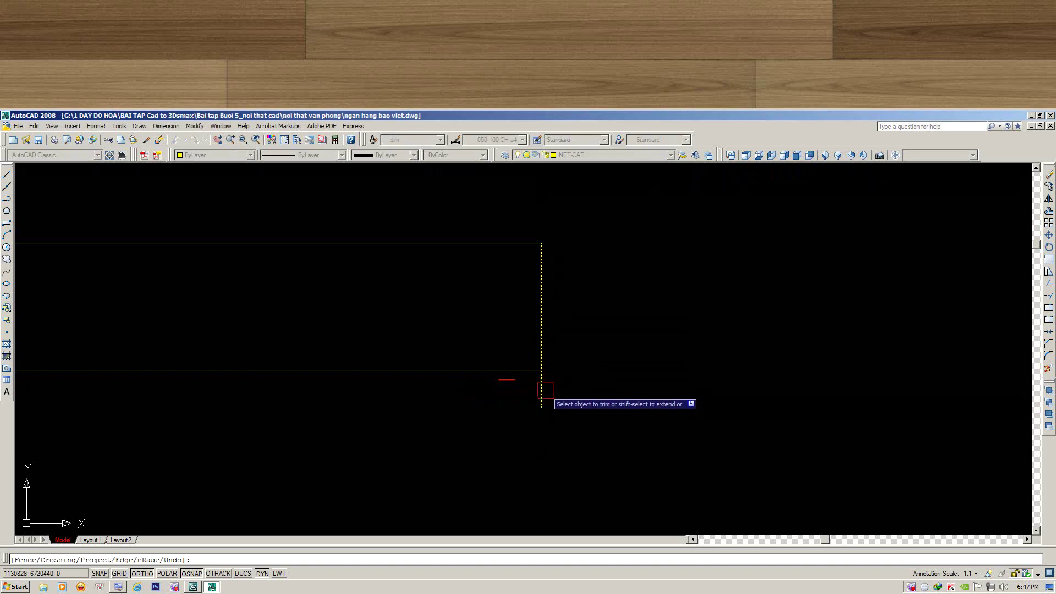
scroll(517, 401, down, 2)
key(Escape)
click(470, 442)
key(Escape)
mouse_move(470, 442)
middle_down()
mouse_move(496, 453)
mouse_move(527, 593)
middle_up()
scroll(499, 366, up, 3)
scroll(547, 408, up, 2)
key(Escape)
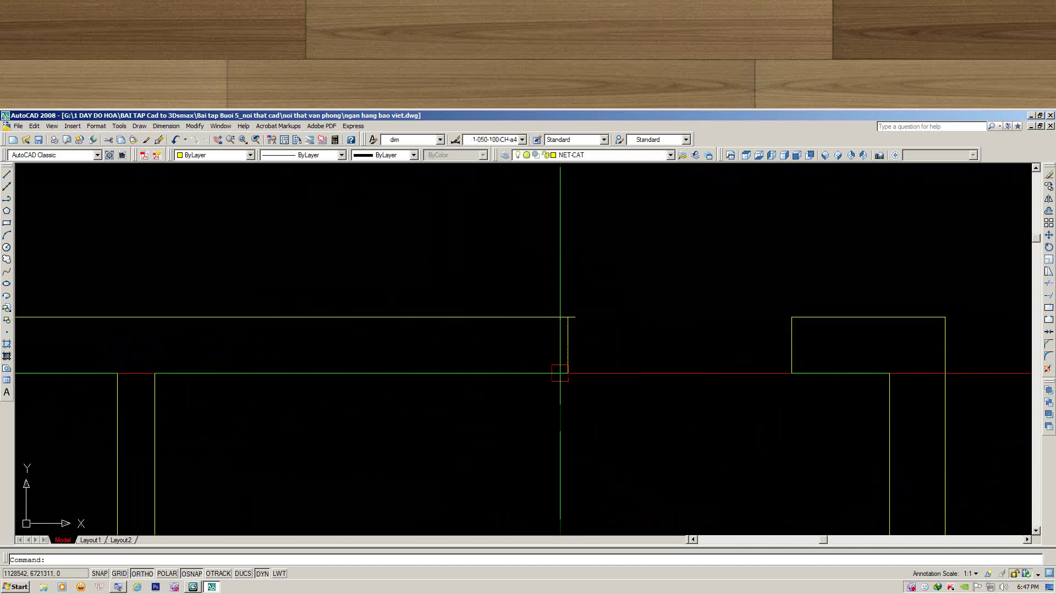
Close the next wall corner with a fillet.
text(f)
key(Return)
scroll(625, 361, up, 2)
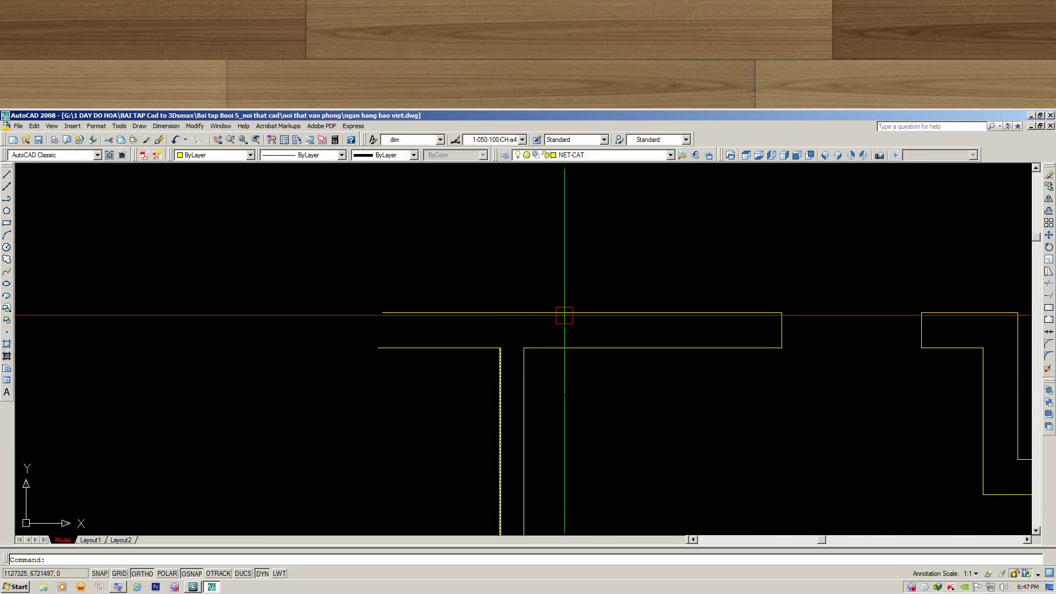
click(500, 352)
scroll(448, 349, down, 2)
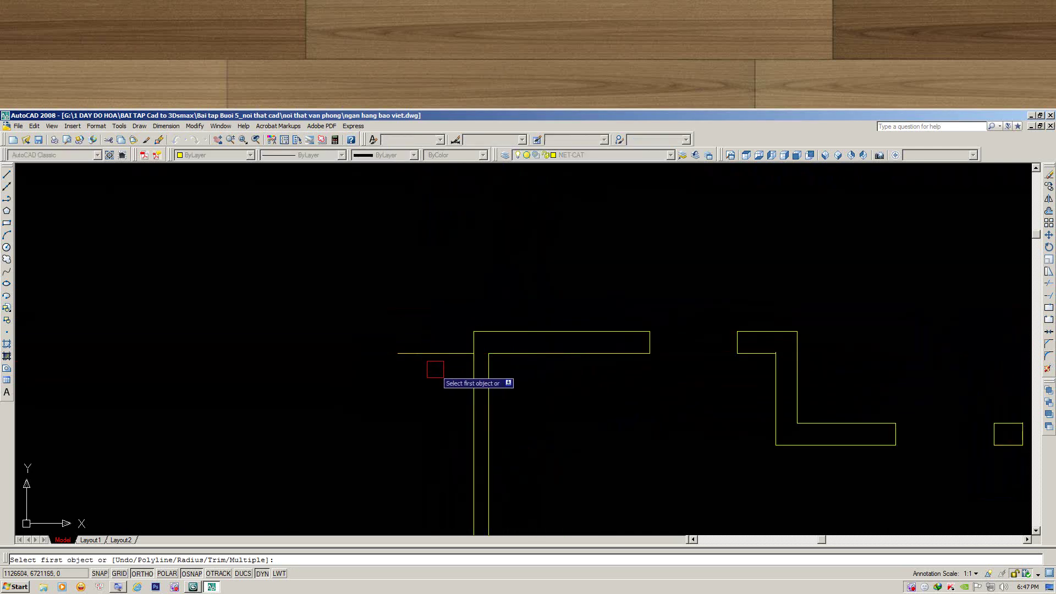
key(Escape)
Select a horizontal wall line and pan to its left wall end.
scroll(447, 271, down, 2)
scroll(448, 420, up, 1)
scroll(671, 384, up, 2)
scroll(672, 374, up, 2)
scroll(713, 376, down, 2)
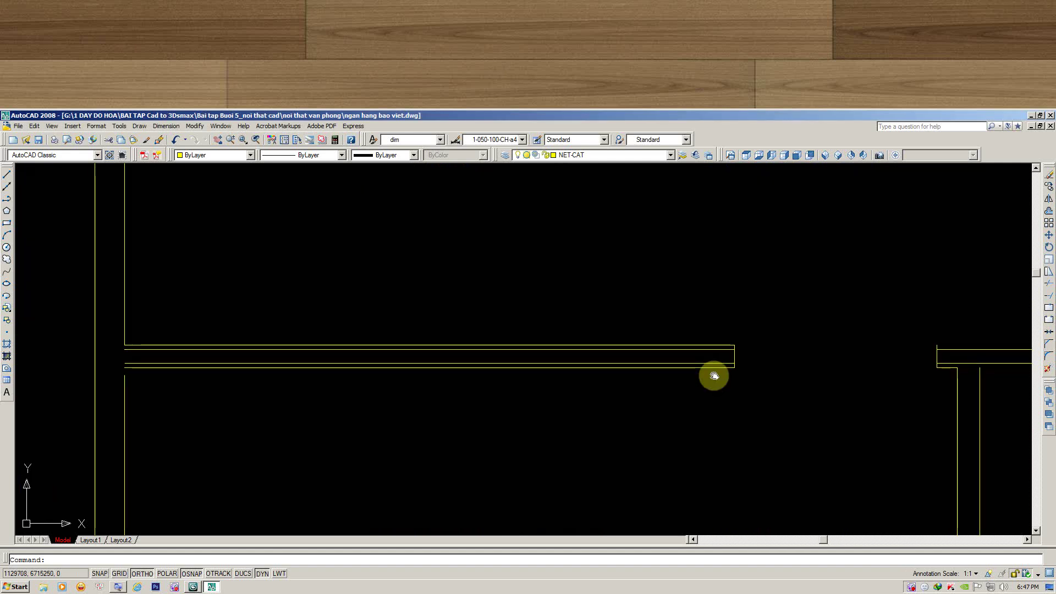
click(687, 375)
scroll(687, 375, up, 2)
scroll(715, 391, up, 1)
middle_drag(716, 391, 489, 358)
Fillet the first wall end corner closed.
text(f)
key(Return)
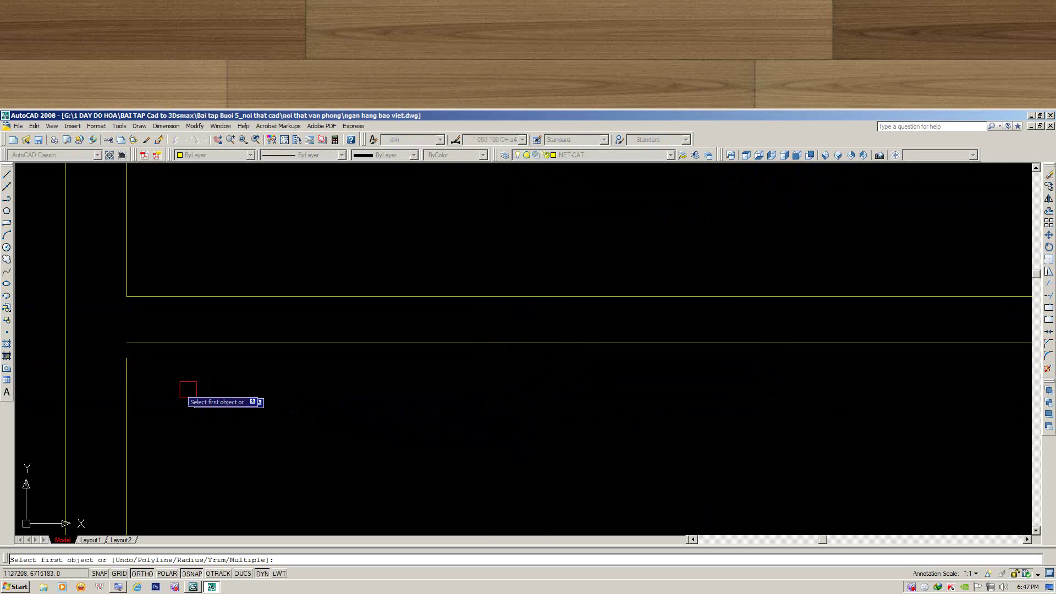
click(127, 381)
scroll(184, 347, down, 3)
scroll(439, 384, up, 2)
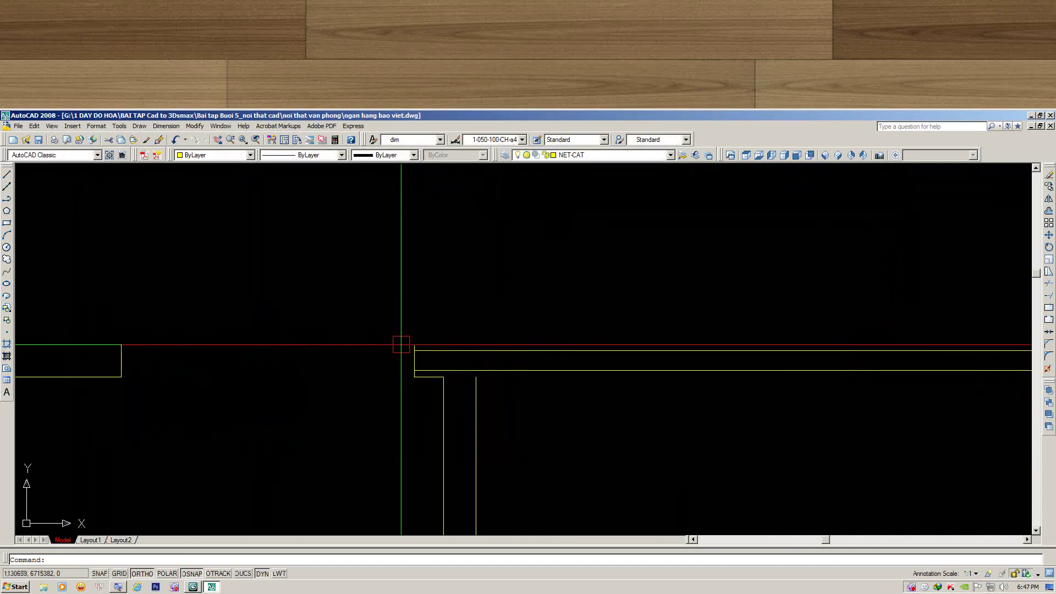
Move a horizontal wall line down to its new position.
click(464, 350)
scroll(467, 352, up, 2)
scroll(473, 352, up, 2)
text(m)
key(Return)
click(479, 349)
click(479, 402)
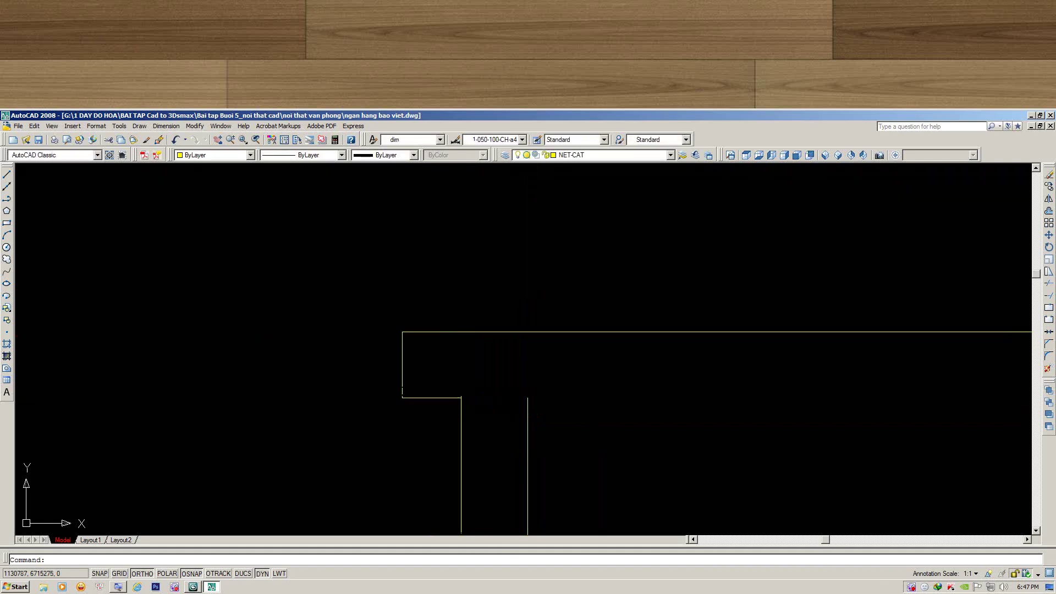
click(479, 388)
Shift a further set of wall lines into their new position.
text(m)
key(Return)
click(608, 390)
middle_drag(619, 405, 556, 417)
Fillet two wall lines together at a corner.
text(f)
key(Return)
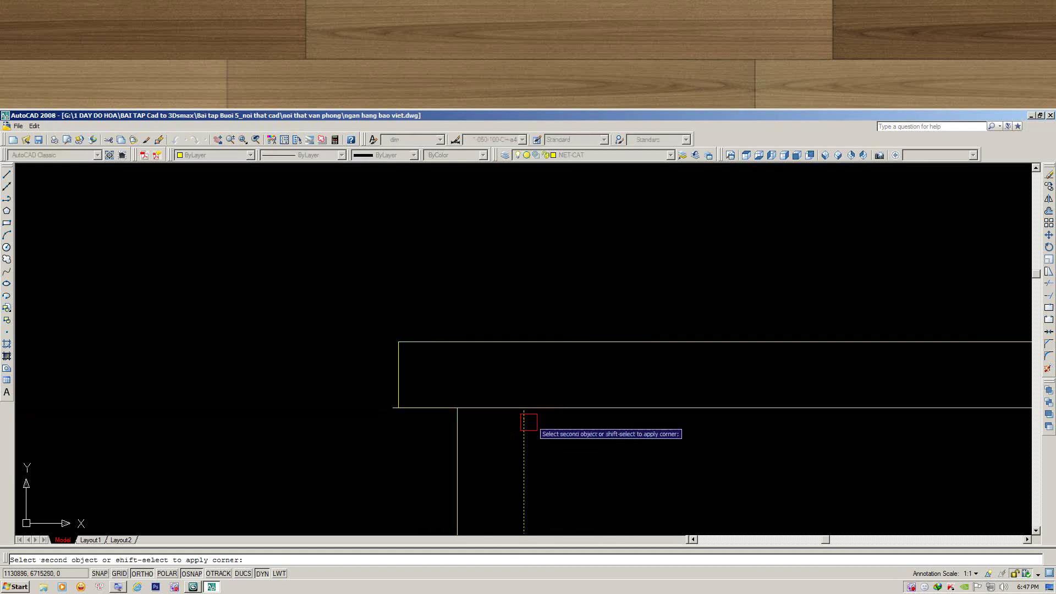
click(524, 418)
middle_drag(692, 429, 655, 381)
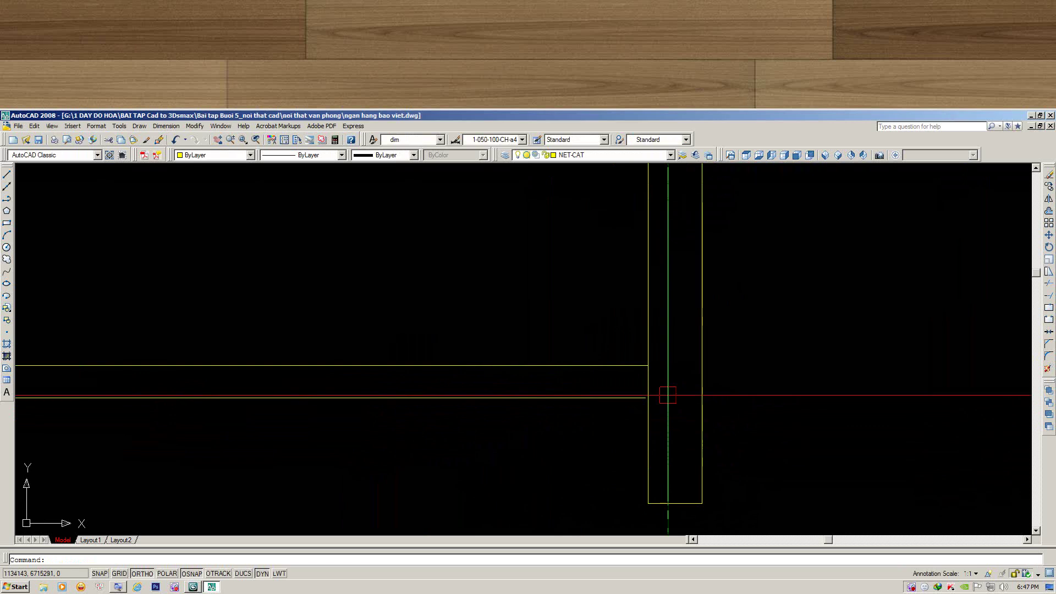
Extend a wall line to the vertical wall line as its boundary.
text(ex)
key(Return)
click(646, 387)
key(Return)
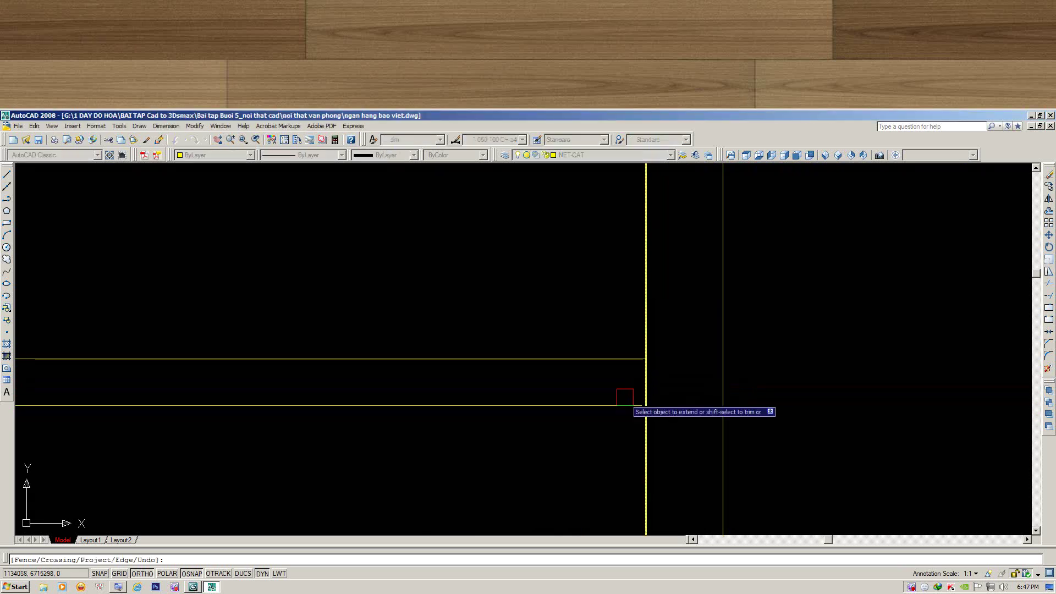
scroll(637, 396, down, 5)
scroll(638, 401, up, 5)
scroll(646, 379, up, 2)
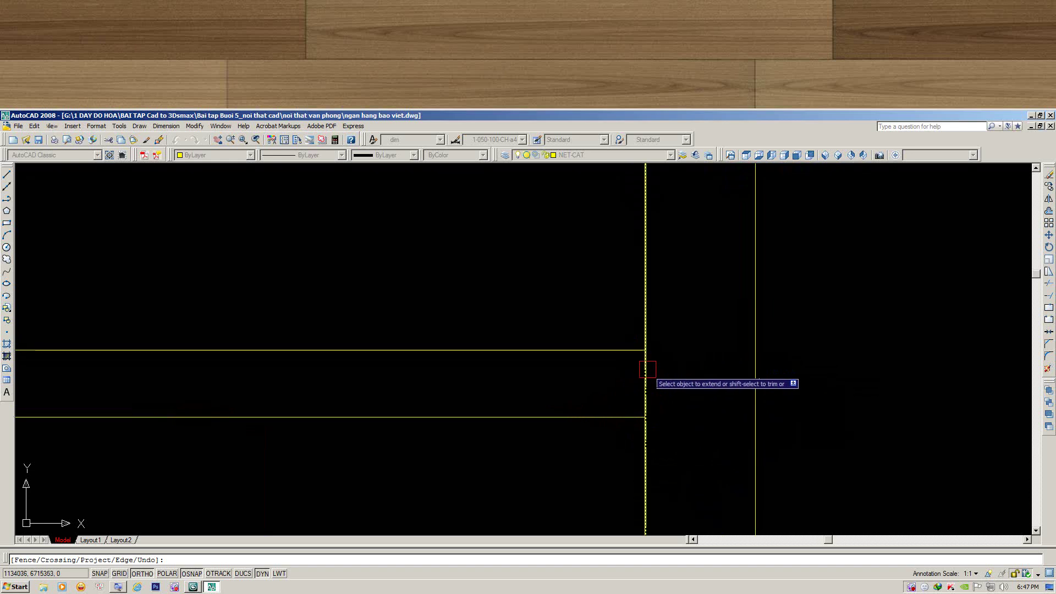
scroll(615, 380, down, 2)
Trim away the upper piece of the vertical wall line.
key(Escape)
text(tr)
key(Return)
key(Return)
click(636, 380)
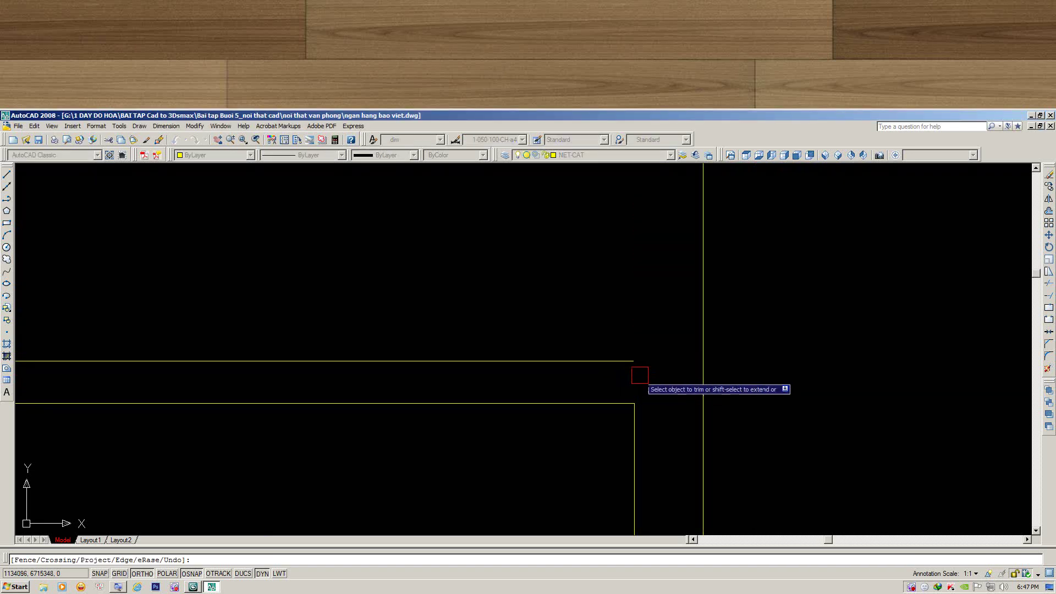
scroll(649, 367, down, 5)
scroll(640, 379, down, 2)
scroll(637, 396, down, 4)
middle_drag(632, 412, 624, 357)
scroll(625, 357, up, 5)
key(Escape)
Erase the stray L-shaped polyline at the wall corner.
click(615, 364)
key(Escape)
click(563, 373)
key(Delete)
scroll(645, 403, down, 3)
scroll(567, 378, up, 3)
scroll(572, 380, up, 2)
click(522, 374)
scroll(573, 313, down, 2)
scroll(536, 393, up, 3)
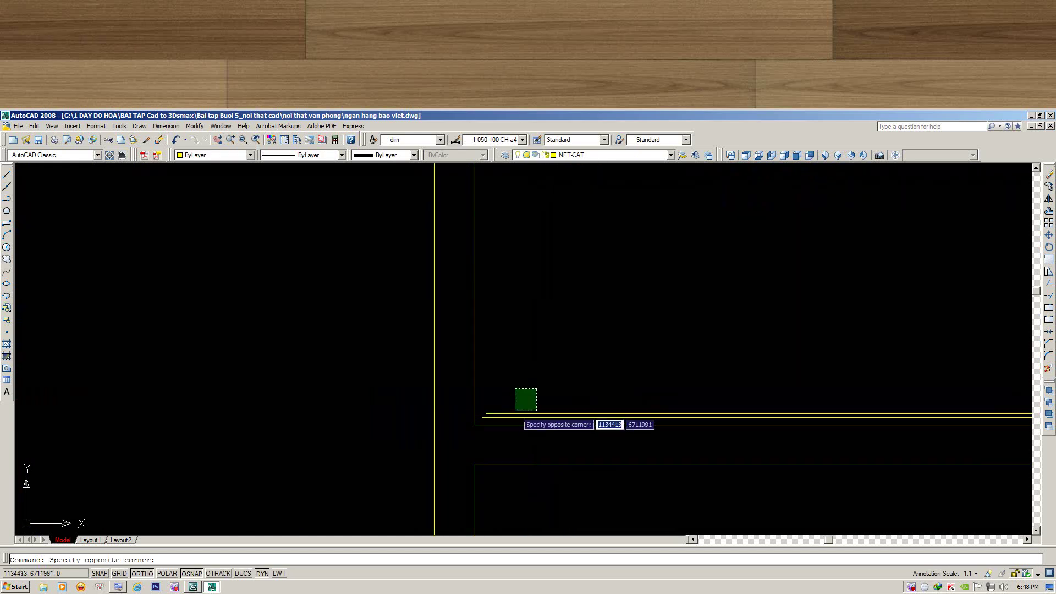
key(Escape)
scroll(608, 392, down, 2)
Inspect the right-side walls and notched corner, checking the L-shaped polylines.
middle_drag(563, 351, 277, 375)
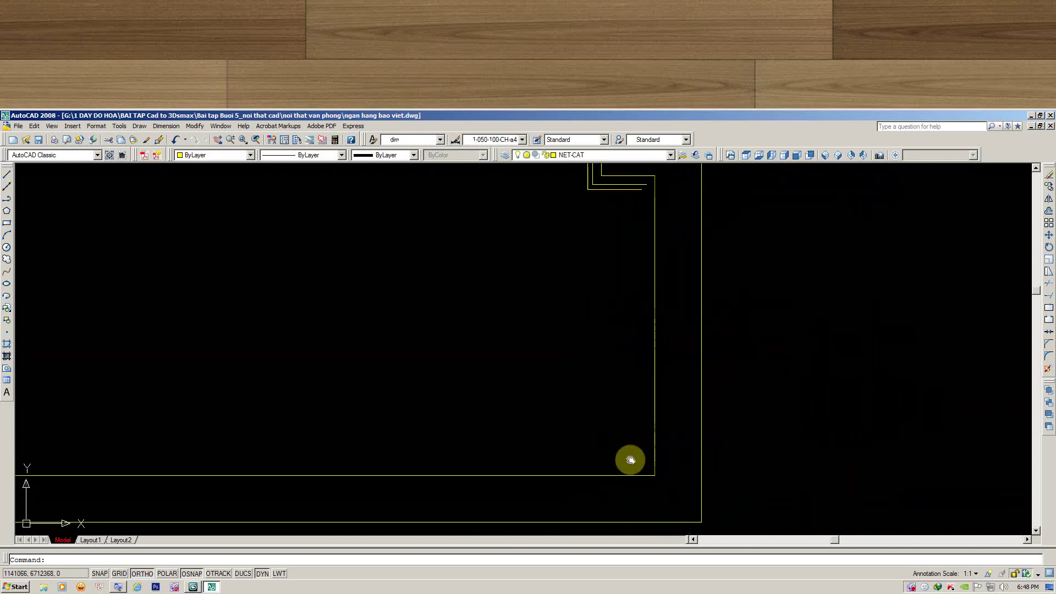
click(777, 395)
click(555, 351)
key(Escape)
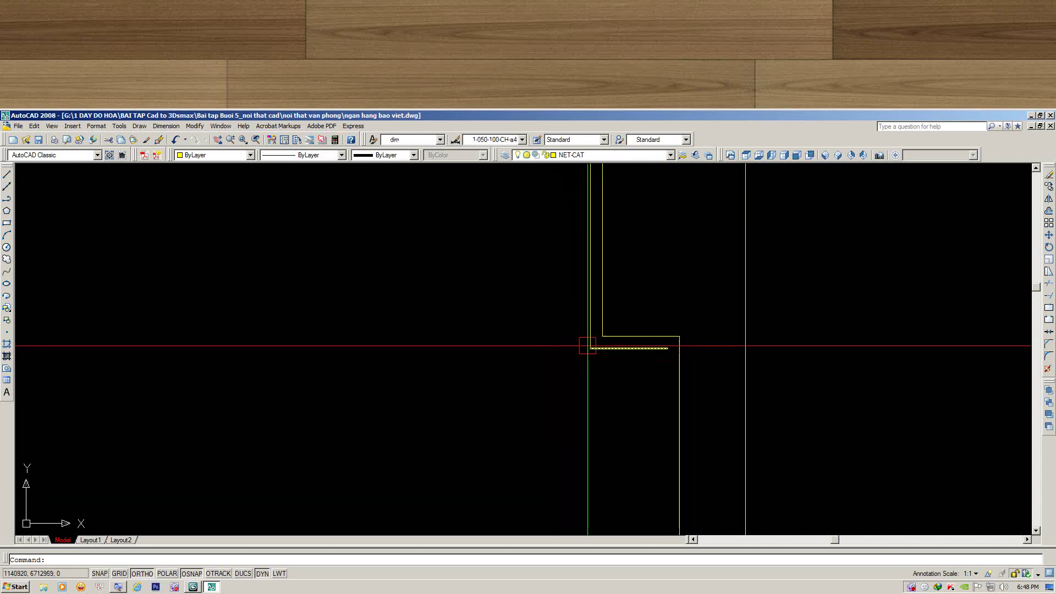
middle_drag(555, 351, 658, 394)
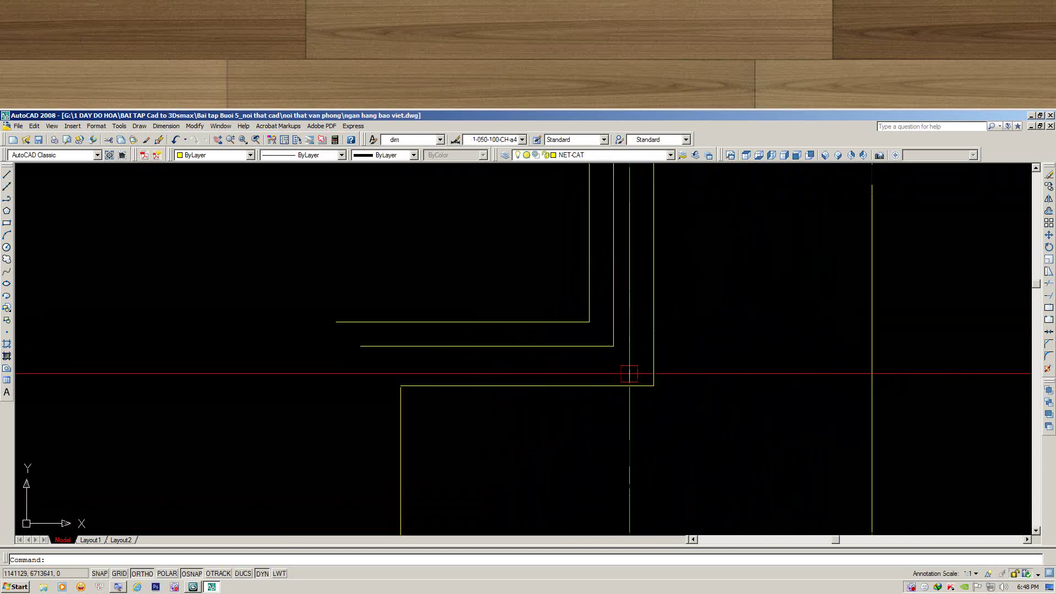
middle_drag(613, 318, 611, 423)
scroll(611, 422, down, 3)
scroll(636, 385, up, 3)
scroll(589, 313, up, 3)
click(563, 333)
key(Escape)
middle_drag(462, 370, 553, 360)
Fillet the top wall line to the right vertical wall.
text(f)
key(Return)
click(484, 240)
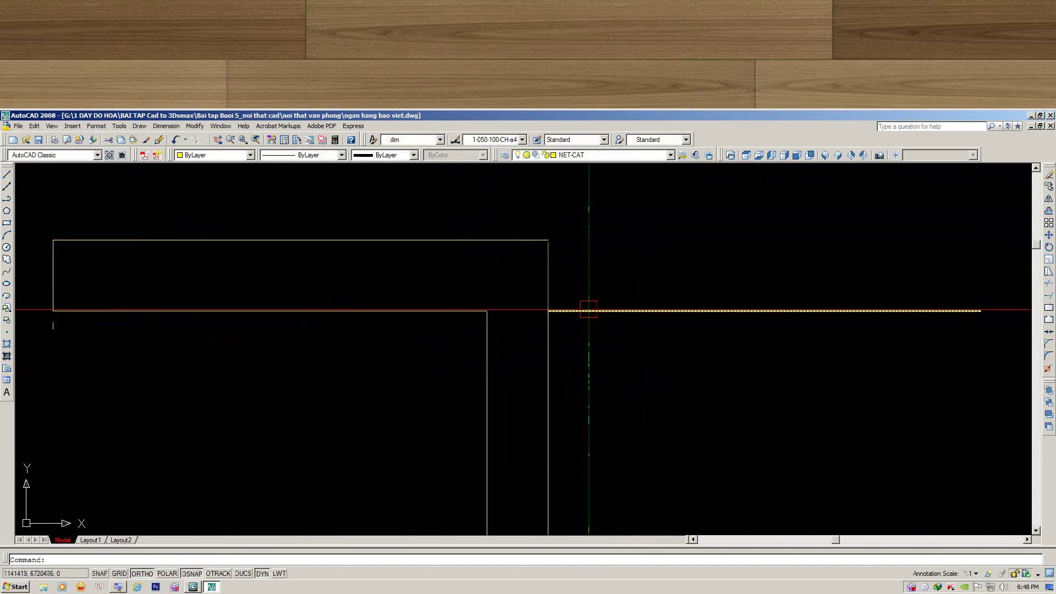
scroll(601, 418, down, 2)
mouse_move(601, 418)
middle_down()
mouse_move(468, 400)
mouse_move(478, 233)
mouse_move(473, 324)
middle_up()
scroll(440, 393, down, 5)
scroll(472, 236, up, 2)
scroll(500, 206, up, 2)
click(394, 287)
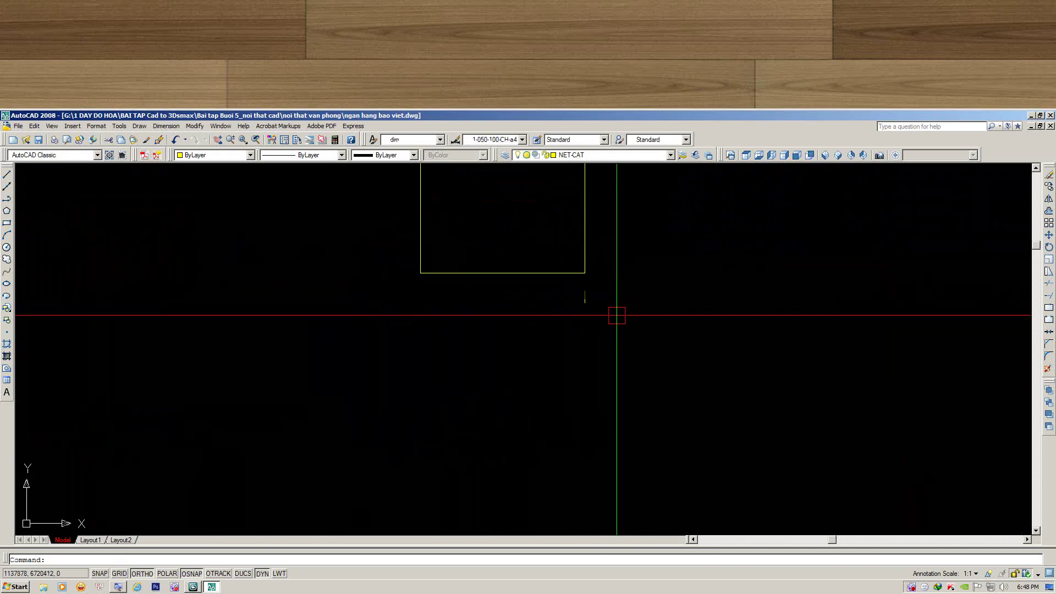
scroll(608, 356, down, 1)
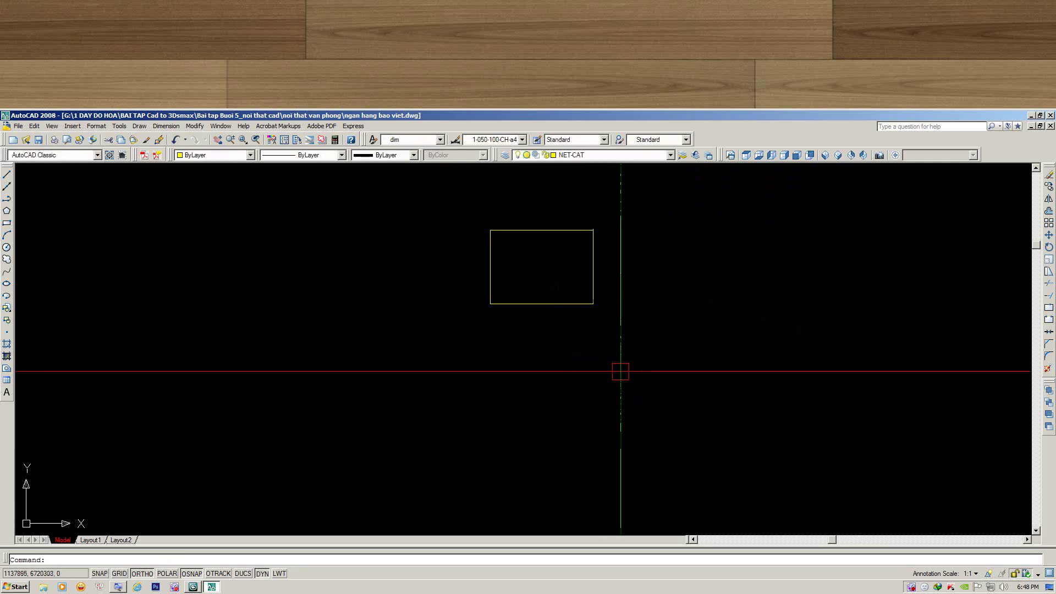
Delete a stray vertical wall line.
middle_drag(624, 378, 572, 274)
scroll(578, 273, down, 5)
scroll(523, 308, up, 6)
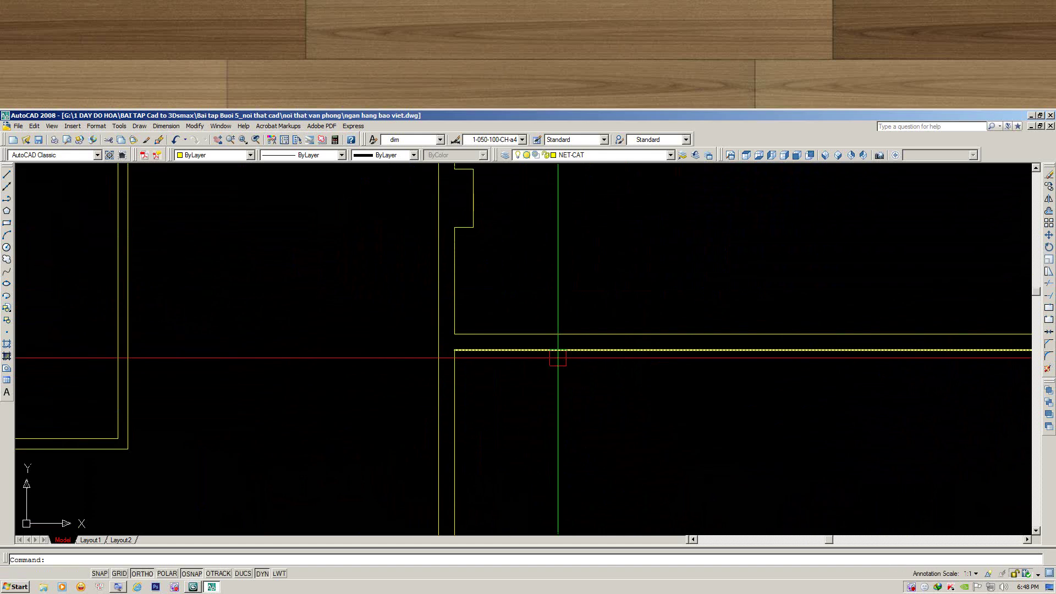
middle_drag(442, 316, 587, 353)
scroll(571, 356, down, 8)
scroll(566, 364, up, 3)
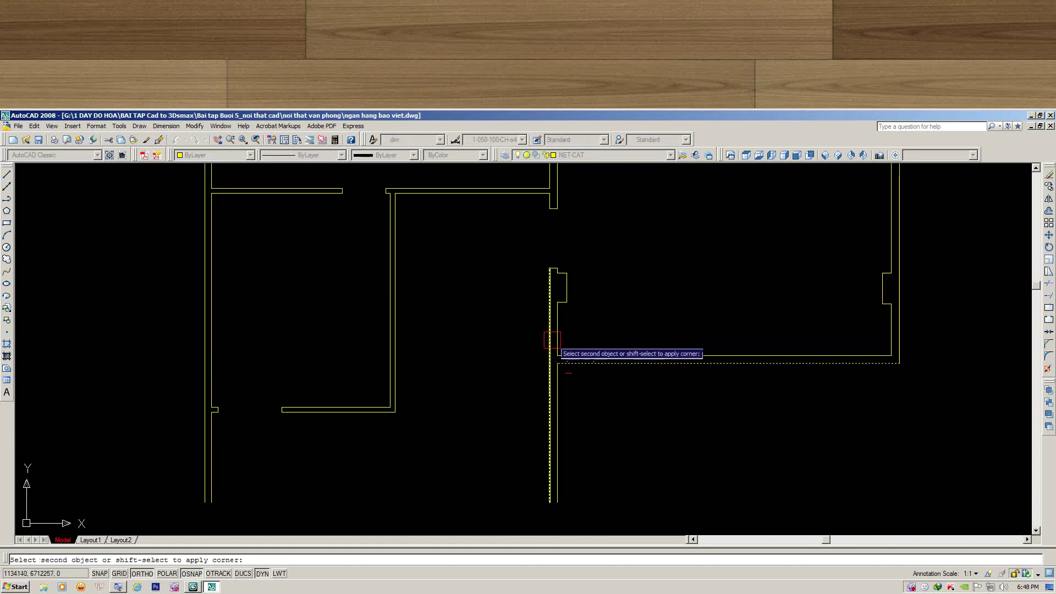
text(f)
key(Return)
key(Escape)
click(557, 389)
key(Delete)
Fillet another pair of wall lines into a closed corner.
middle_drag(587, 379, 748, 344)
scroll(432, 366, up, 3)
text(f)
key(Return)
scroll(404, 373, down, 2)
click(401, 401)
key(Escape)
scroll(435, 387, down, 2)
scroll(554, 324, down, 1)
scroll(556, 328, down, 2)
scroll(512, 352, up, 2)
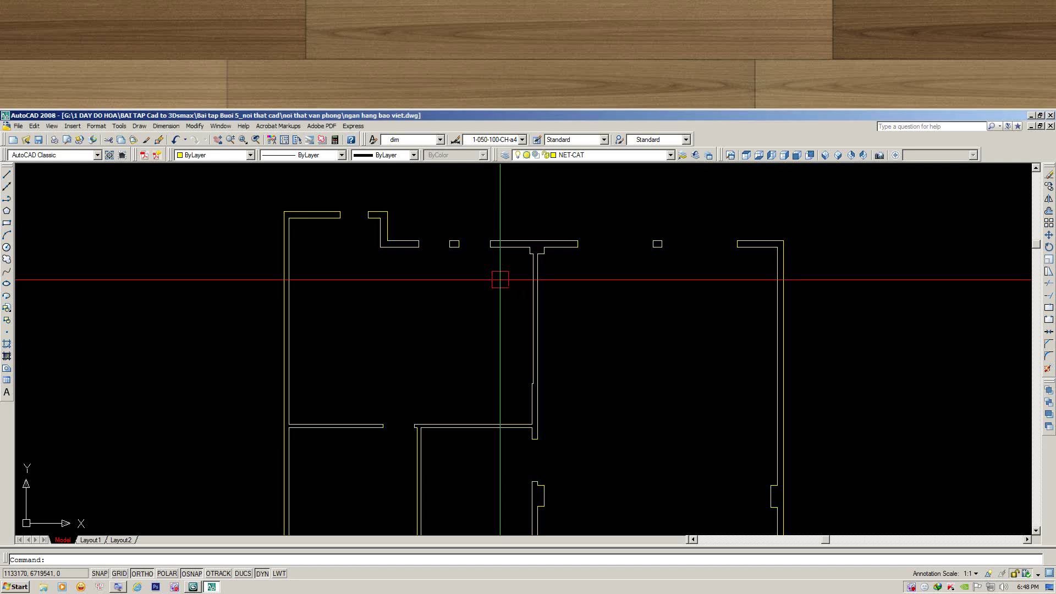
Turn all layers back on with LAYON and box-select the meeting-table and partition labels.
text(lay)
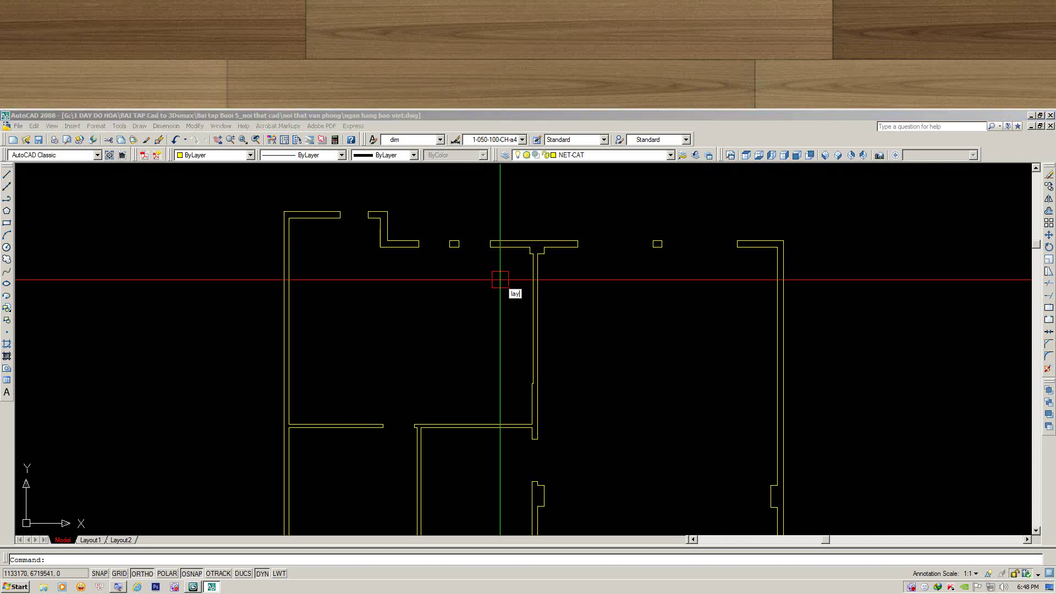
text(n)
key(Return)
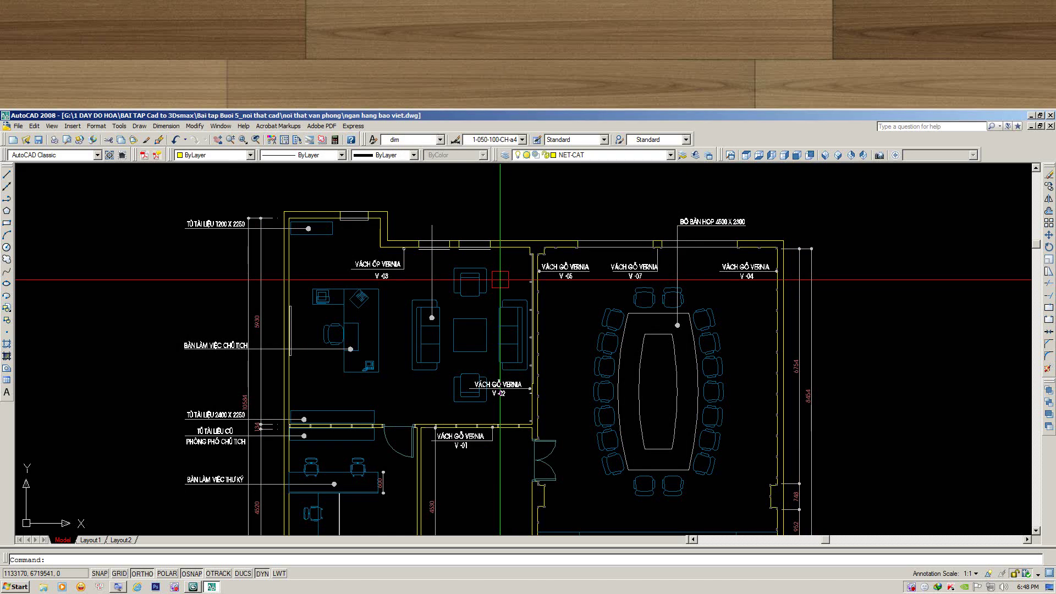
scroll(704, 224, up, 5)
click(690, 242)
click(606, 207)
scroll(611, 322, up, 1)
scroll(628, 281, up, 4)
click(603, 273)
click(547, 389)
Box-select annotations around the wall corner and a VÁCH GỖ VERNIA label.
scroll(547, 389, up, 2)
scroll(443, 434, up, 3)
scroll(442, 435, down, 2)
scroll(278, 335, up, 2)
scroll(440, 282, up, 2)
click(576, 294)
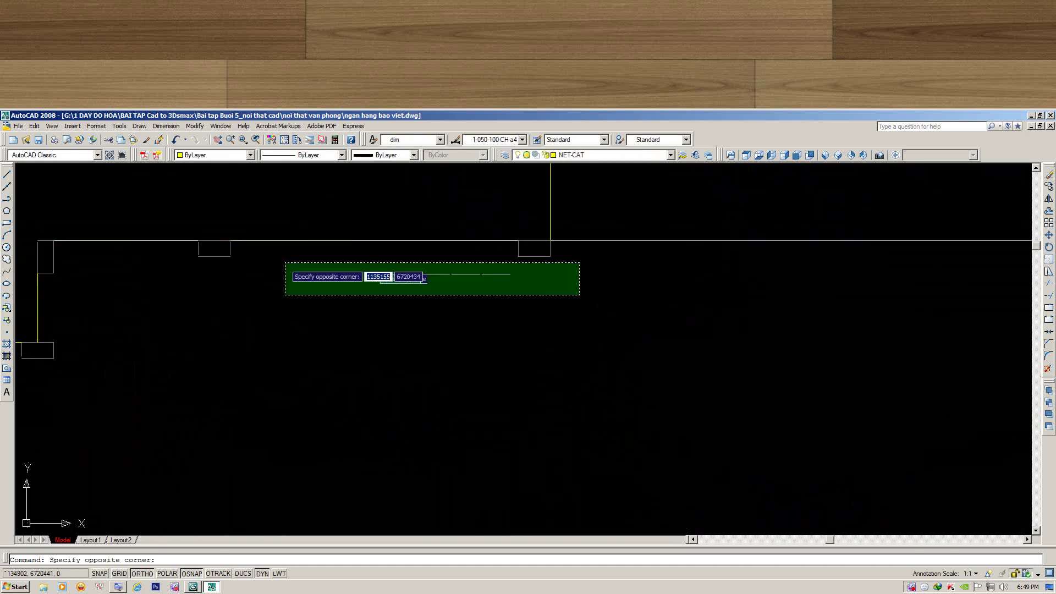
click(259, 306)
click(246, 372)
click(170, 390)
click(140, 371)
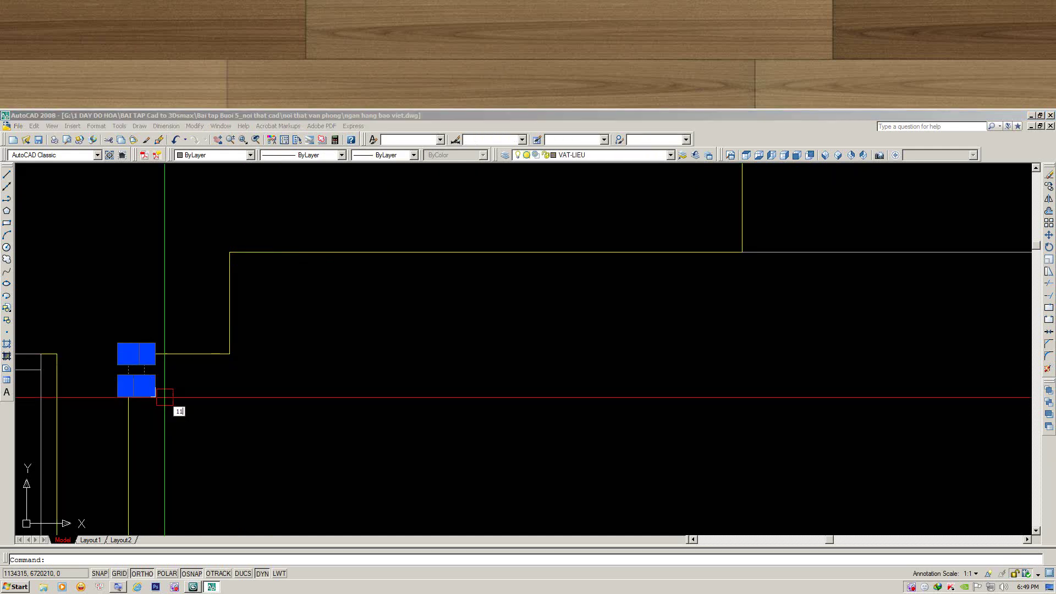
click(523, 251)
click(285, 506)
scroll(385, 385, up, 3)
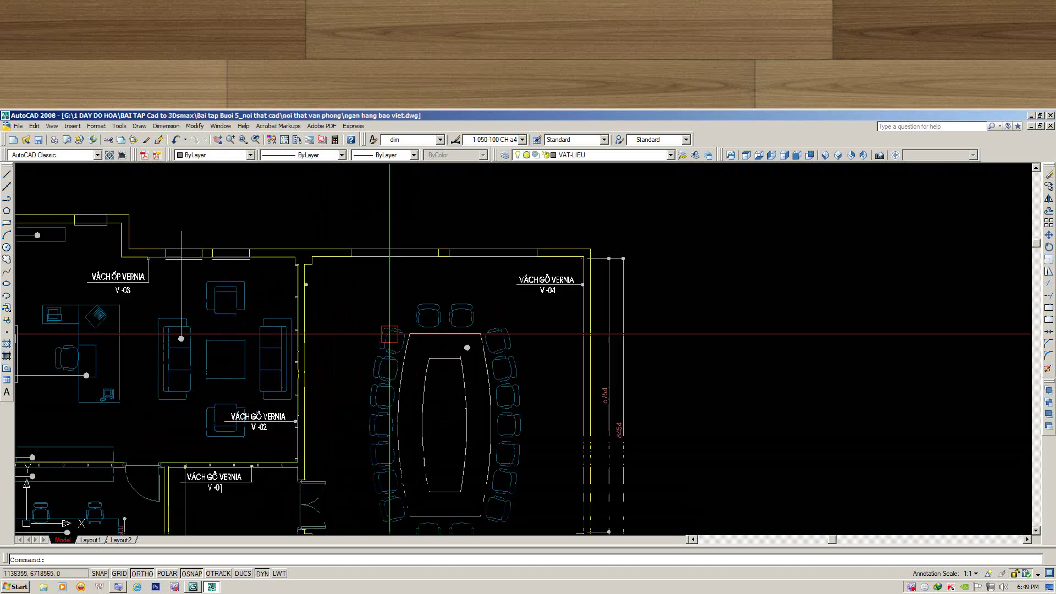
click(536, 297)
Isolate the TEXT layer and delete the upper partition labels.
key(Escape)
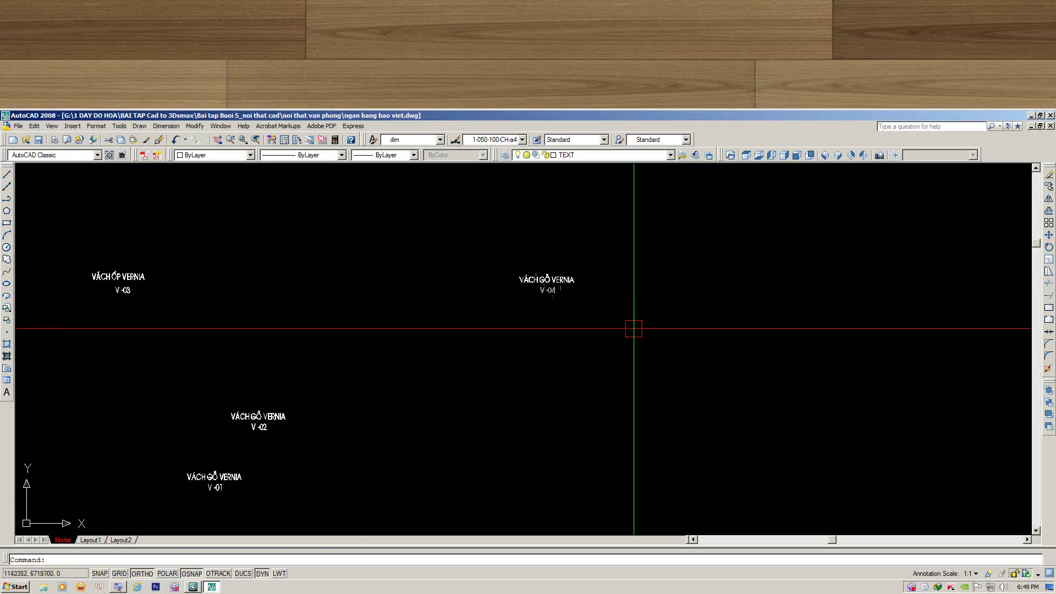
scroll(541, 313, down, 2)
scroll(542, 313, down, 2)
click(605, 252)
click(315, 446)
key(Delete)
Select the bottom dimensions and isolate the KICH-THUOC dimensions layer.
scroll(472, 385, up, 2)
scroll(486, 401, up, 2)
click(565, 446)
click(342, 421)
scroll(482, 390, up, 2)
scroll(482, 389, up, 1)
click(384, 304)
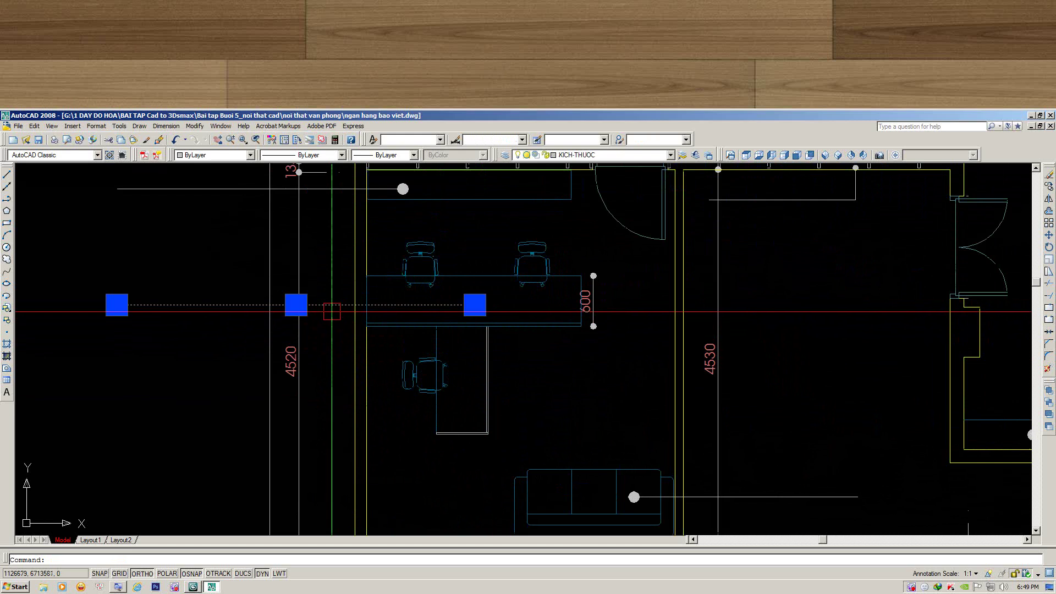
key(Escape)
Window-select the dimension lines across the left and center of the plan.
scroll(331, 313, down, 3)
scroll(460, 313, up, 2)
scroll(367, 350, up, 1)
scroll(367, 350, up, 3)
click(292, 391)
click(170, 292)
mouse_move(271, 371)
middle_down()
mouse_move(284, 391)
mouse_move(302, 373)
mouse_move(285, 389)
mouse_move(255, 491)
middle_up()
click(313, 394)
click(431, 330)
middle_drag(483, 383, 462, 390)
click(403, 435)
middle_drag(556, 380, 408, 414)
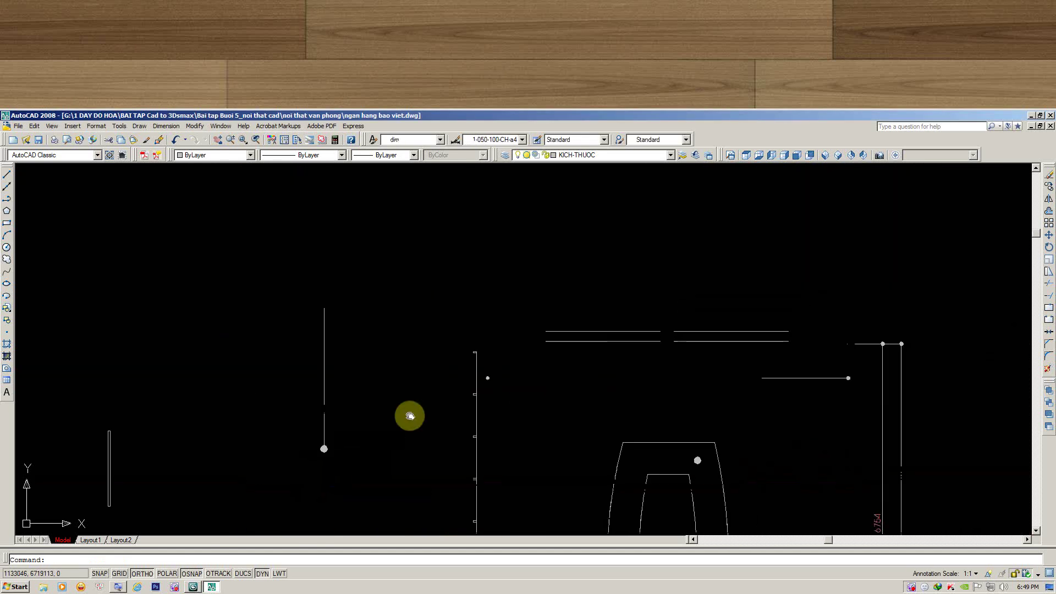
click(738, 391)
middle_drag(738, 391, 557, 284)
scroll(557, 284, down, 2)
scroll(653, 253, down, 3)
click(664, 213)
Select the remaining dimensions and delete all selected dimensions.
click(347, 427)
scroll(491, 398, up, 5)
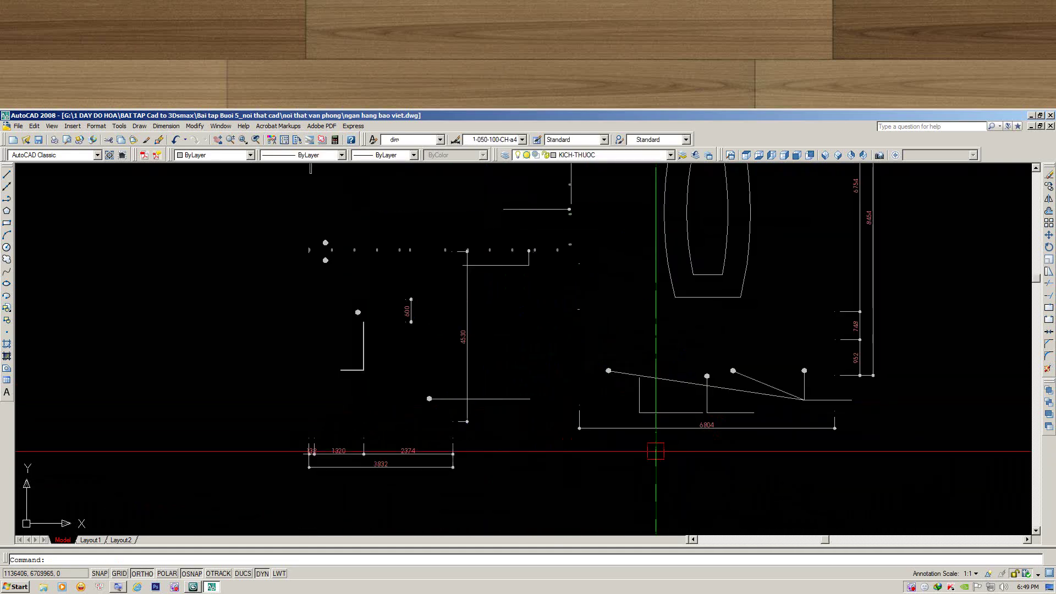
click(760, 438)
click(651, 391)
click(922, 417)
click(726, 372)
middle_drag(773, 323, 720, 444)
click(742, 477)
click(508, 455)
click(684, 440)
mouse_move(370, 510)
middle_down()
mouse_move(442, 374)
mouse_move(435, 476)
middle_up()
click(294, 437)
click(595, 474)
middle_drag(355, 200, 356, 284)
click(273, 207)
key(Delete)
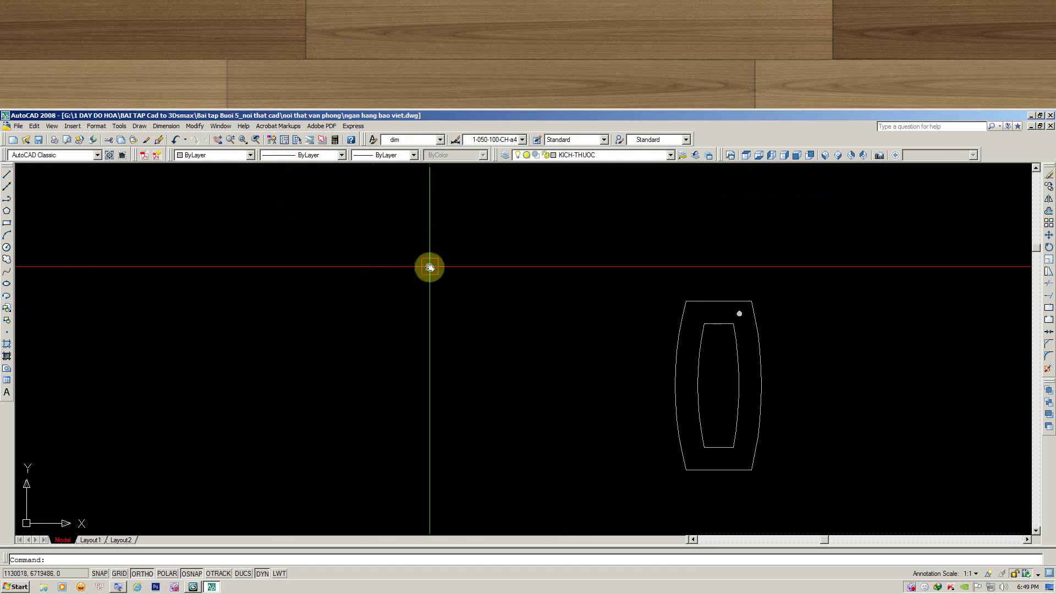
scroll(460, 264, up, 3)
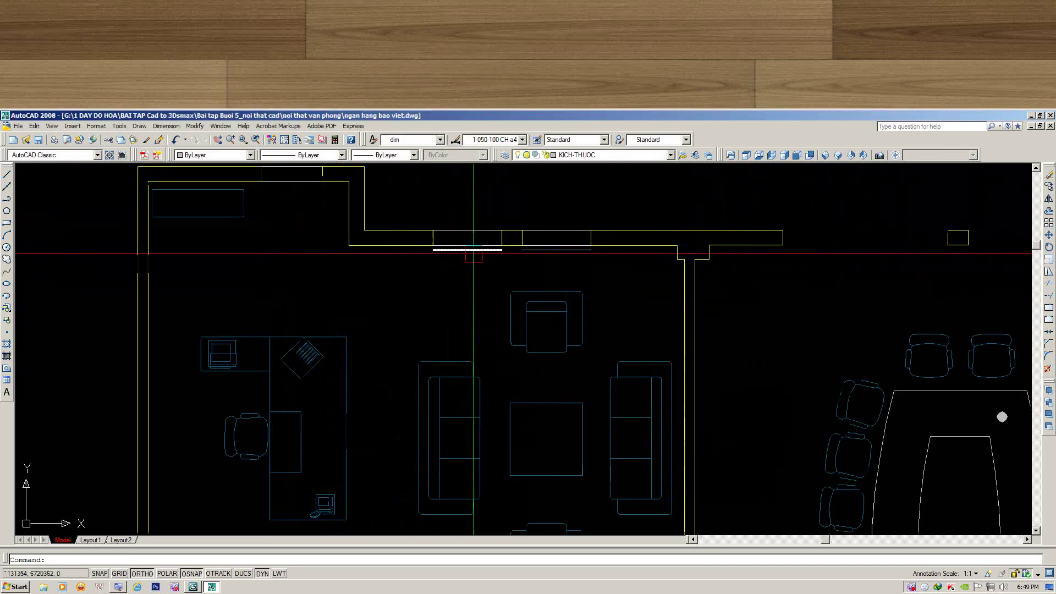
text(m)
key(Return)
scroll(576, 264, up, 1)
key(Escape)
scroll(577, 263, down, 5)
scroll(495, 354, up, 1)
scroll(447, 450, up, 2)
scroll(660, 275, down, 1)
scroll(637, 325, up, 2)
scroll(588, 301, up, 3)
scroll(588, 301, down, 1)
scroll(547, 308, down, 2)
scroll(527, 280, down, 2)
scroll(503, 256, down, 2)
scroll(473, 247, up, 3)
scroll(561, 214, down, 2)
scroll(550, 351, up, 3)
scroll(573, 385, down, 2)
scroll(569, 374, down, 2)
middle_drag(567, 358, 568, 313)
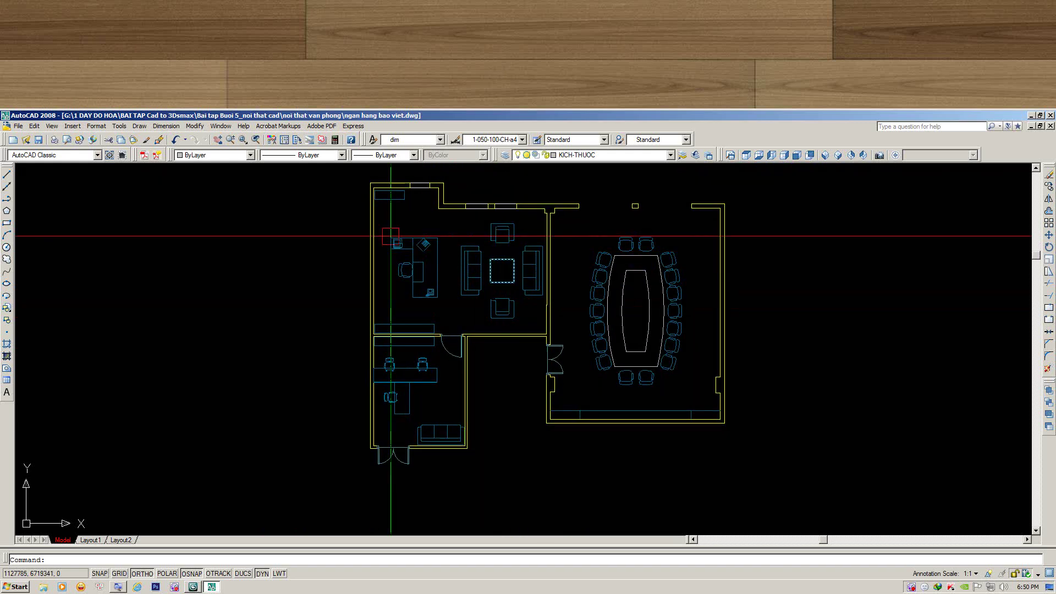
Open the Tools > Customize options to reach Edit Program Parameters (acad.pgp).
click(120, 127)
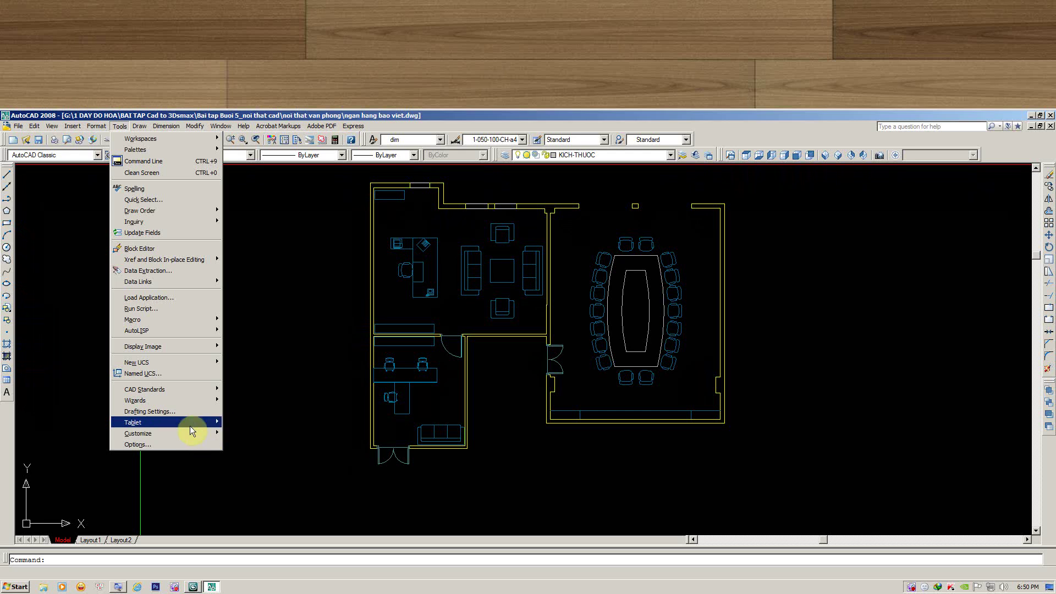
mouse_move(137, 433)
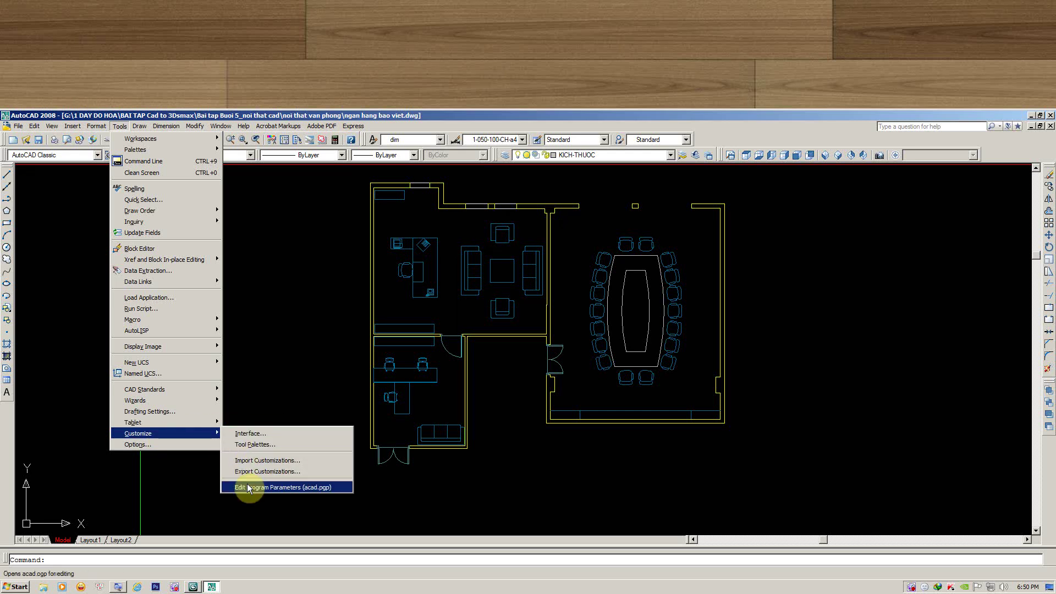
Open acad.pgp in Notepad and move its window to the right.
click(337, 491)
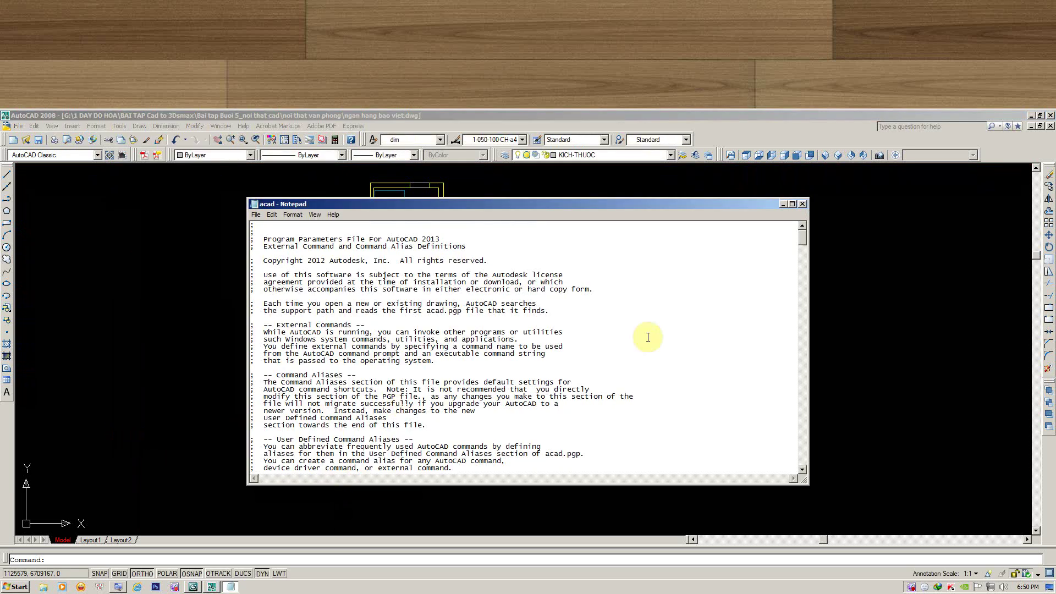
drag(801, 248, 759, 223)
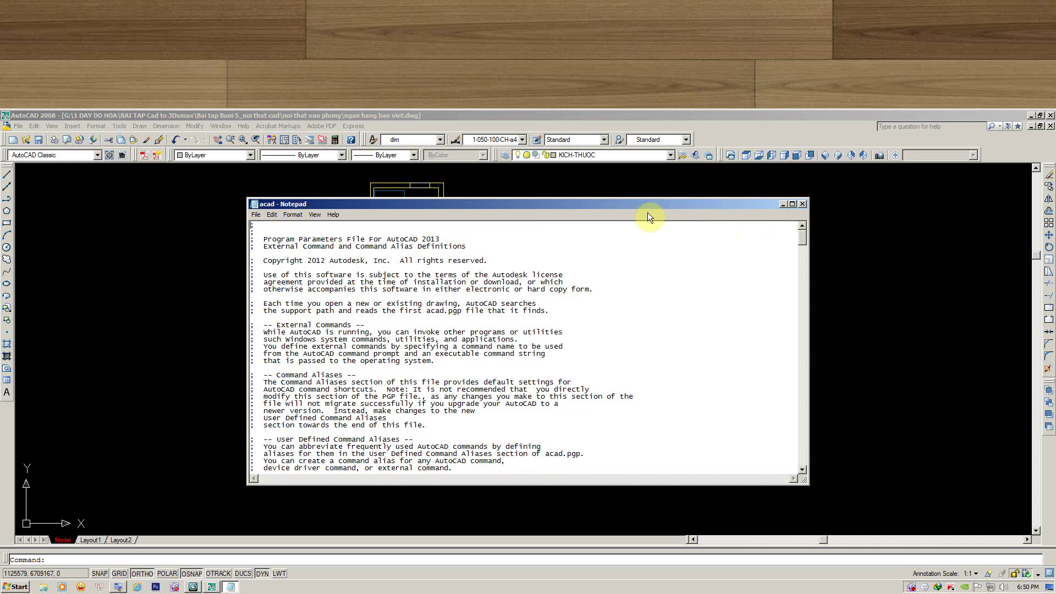
drag(645, 204, 723, 188)
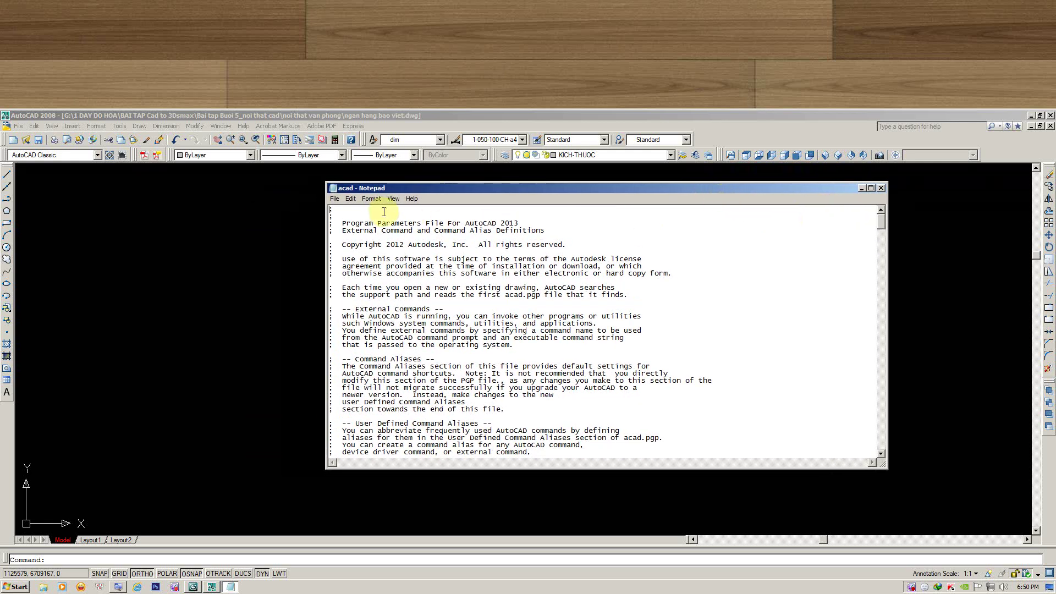
scroll(615, 277, down, 2)
scroll(670, 283, down, 5)
scroll(669, 282, down, 3)
mouse_move(882, 236)
mouse_down()
mouse_move(873, 336)
mouse_move(867, 348)
mouse_move(844, 331)
mouse_up()
Browse the alias list, including MM for MATCHPROP, then close Notepad.
scroll(575, 300, down, 2)
scroll(577, 292, down, 3)
scroll(580, 287, down, 2)
scroll(550, 292, down, 4)
scroll(423, 300, up, 6)
scroll(379, 259, up, 3)
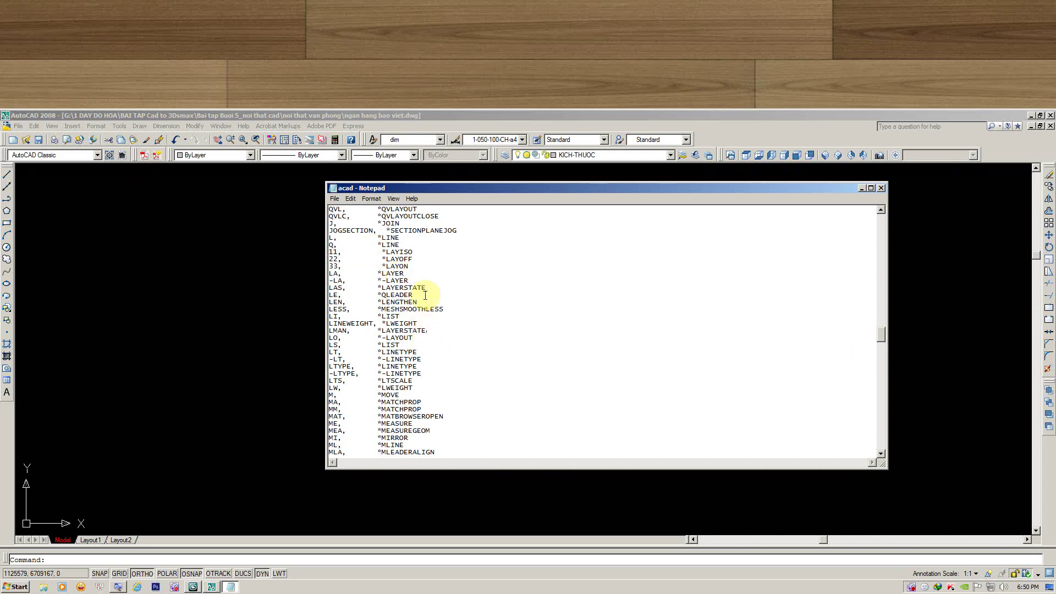
scroll(399, 280, down, 1)
scroll(409, 316, down, 2)
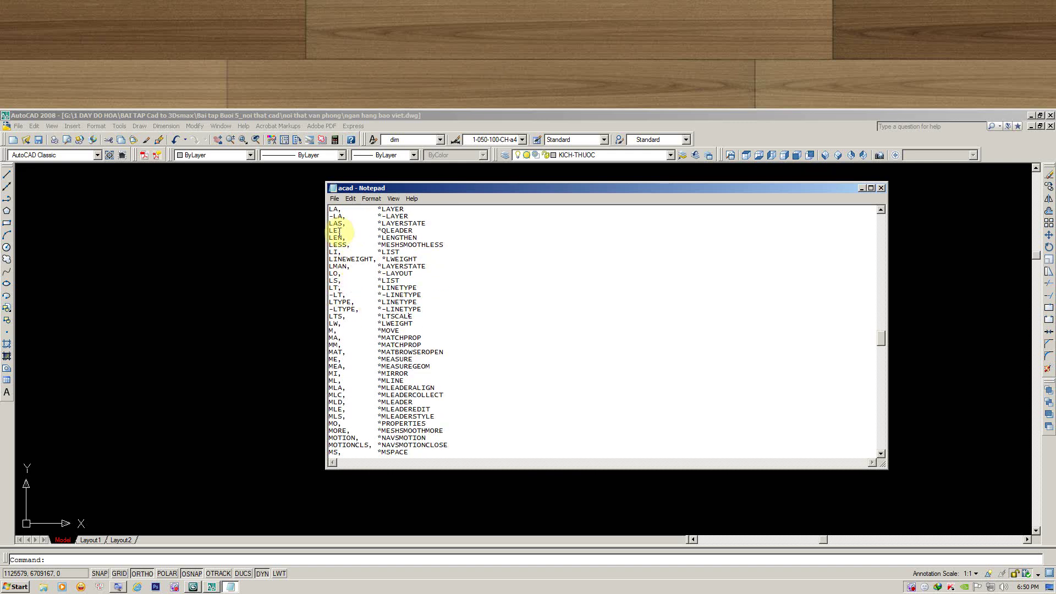
scroll(363, 254, up, 3)
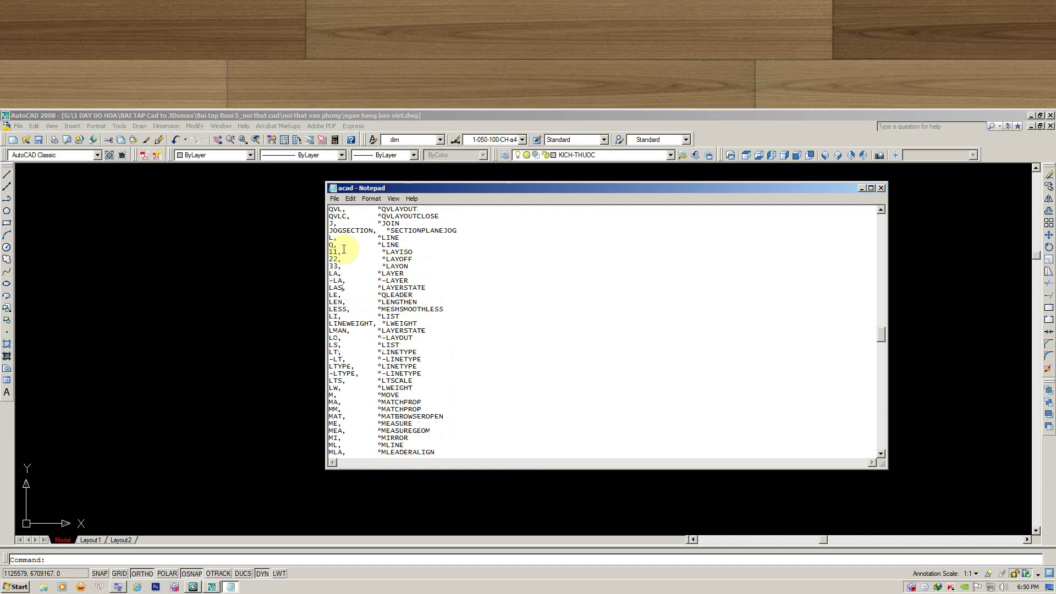
scroll(348, 263, up, 1)
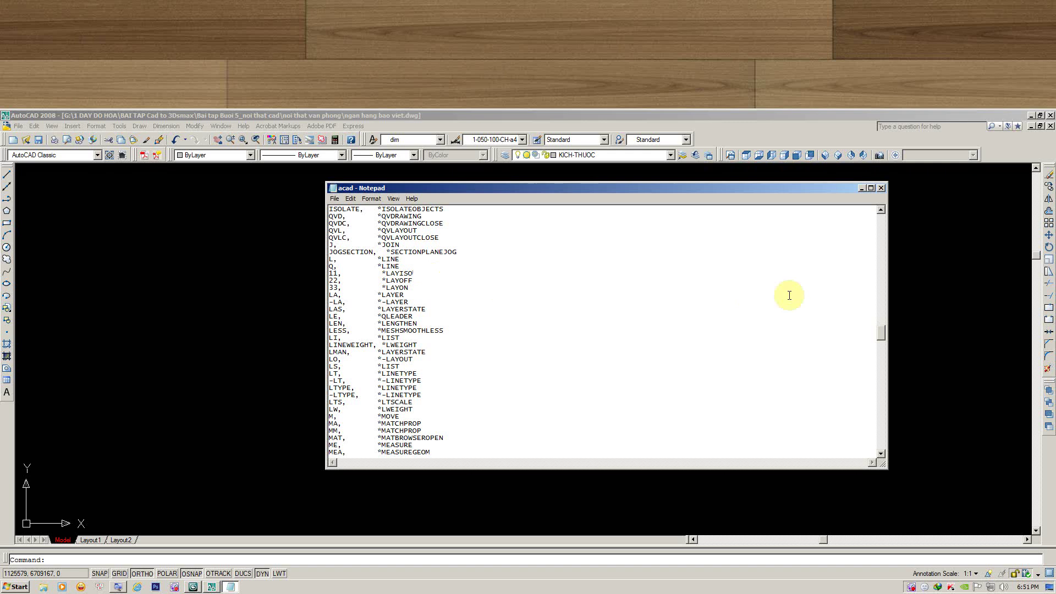
mouse_move(881, 333)
mouse_down()
mouse_move(893, 396)
mouse_move(881, 354)
mouse_up()
scroll(435, 314, up, 2)
scroll(355, 263, up, 2)
scroll(347, 259, up, 3)
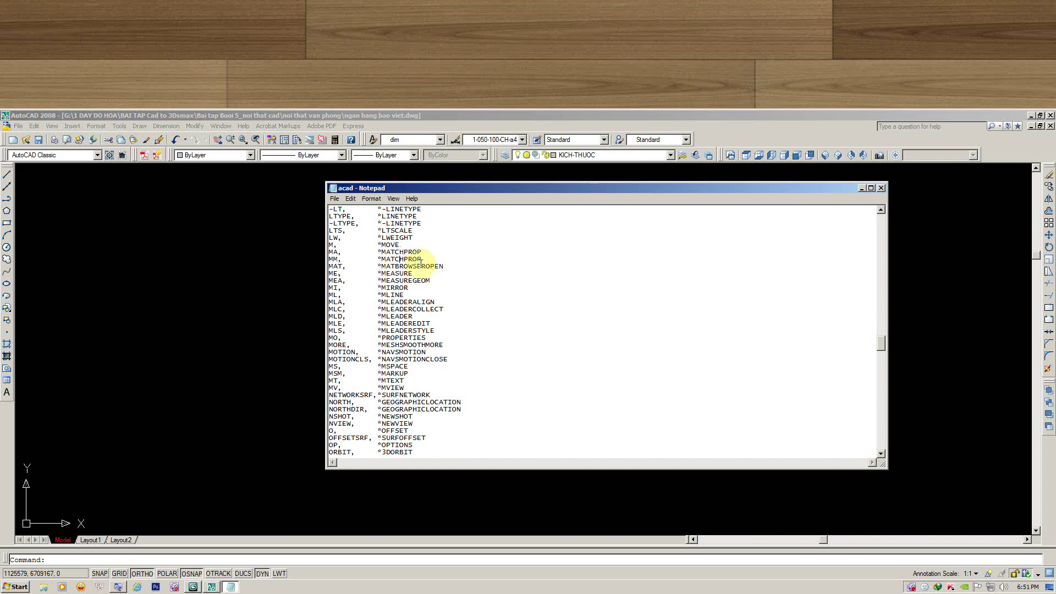
scroll(605, 253, down, 3)
scroll(759, 214, down, 3)
drag(790, 188, 734, 199)
click(824, 199)
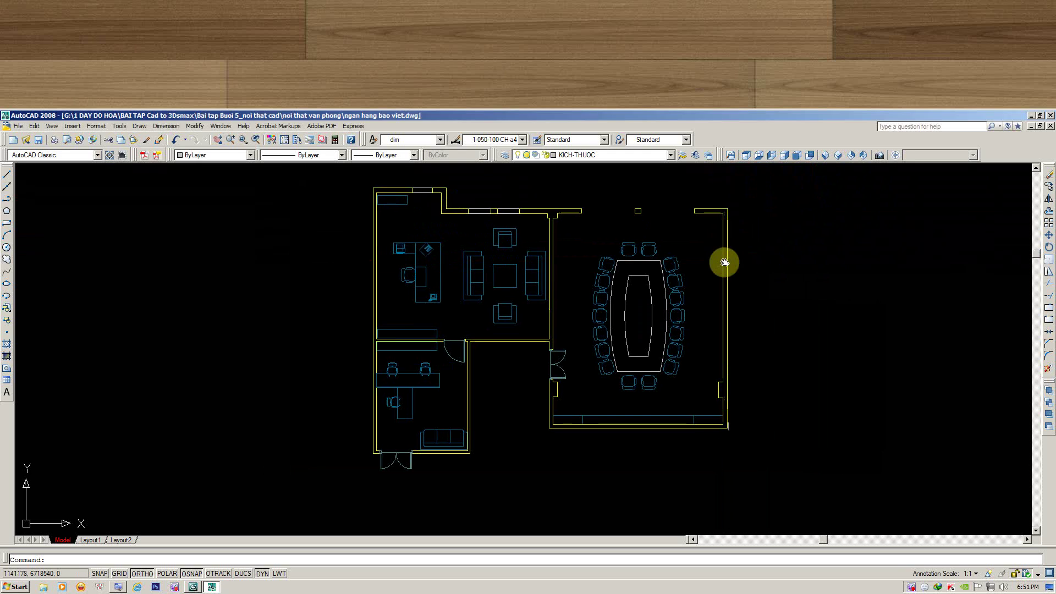
Run REINIT twice, confirming with PGP File ticked to reload acad.pgp.
middle_drag(597, 279, 611, 282)
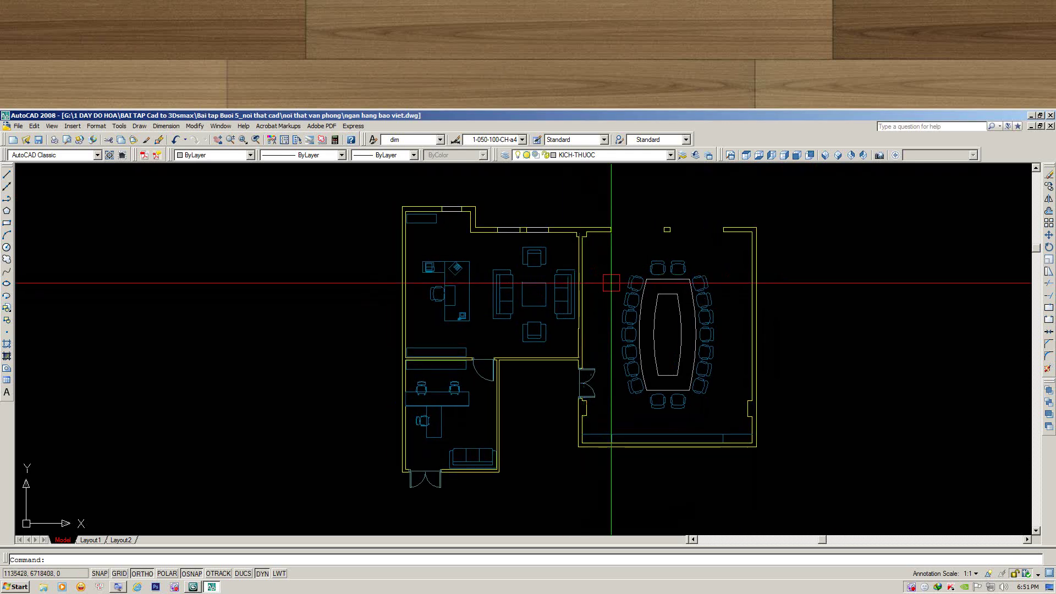
text(reinit)
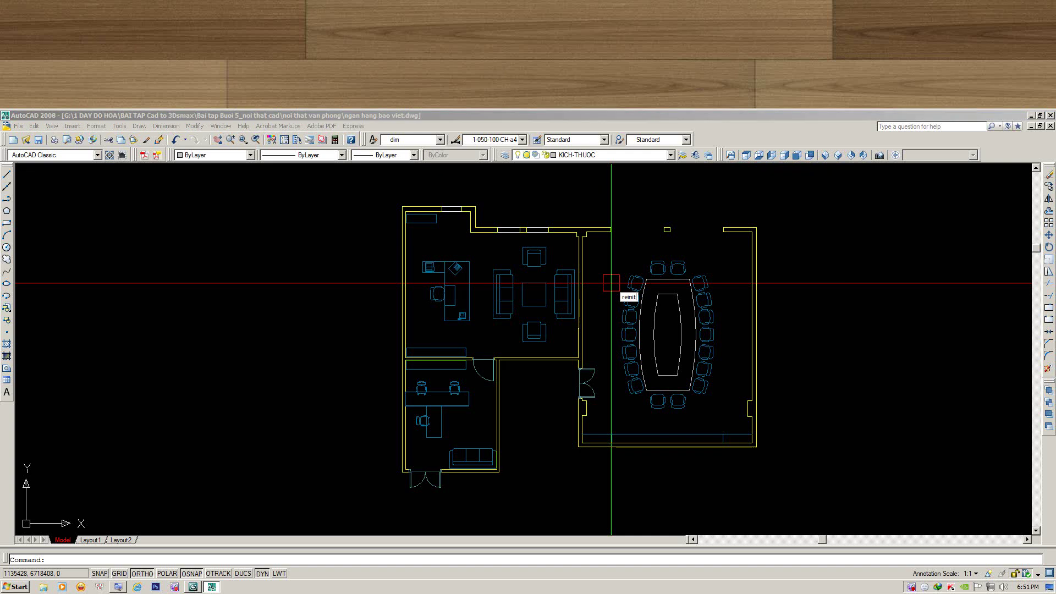
key(Return)
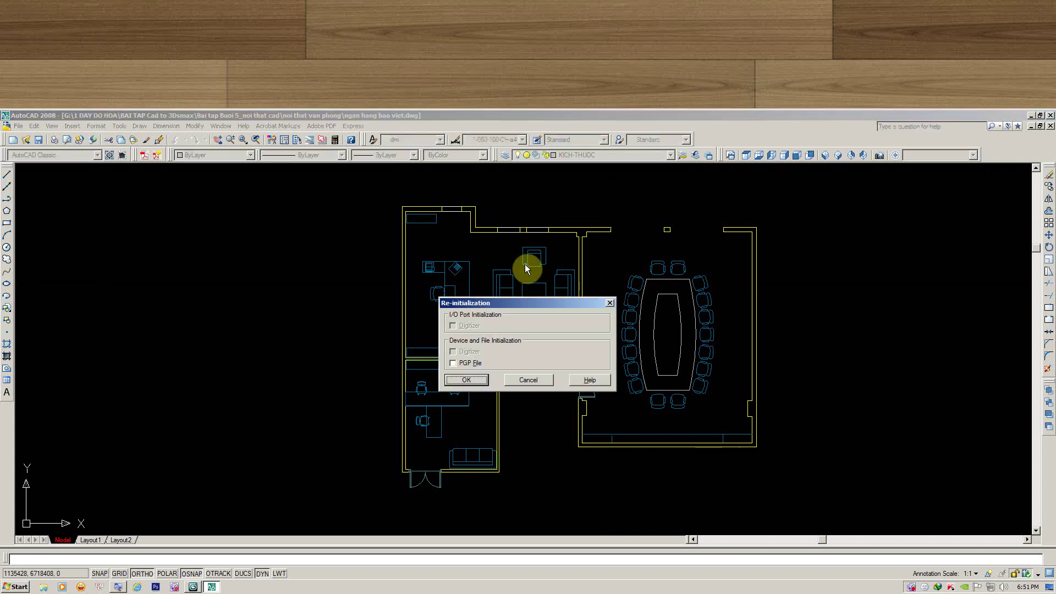
click(465, 379)
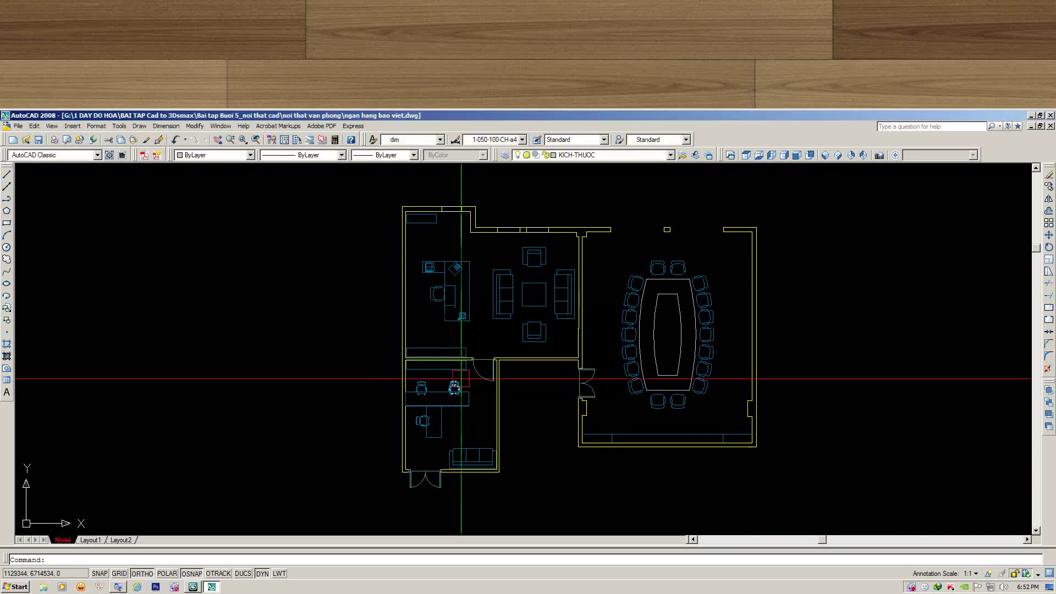
text(reinit)
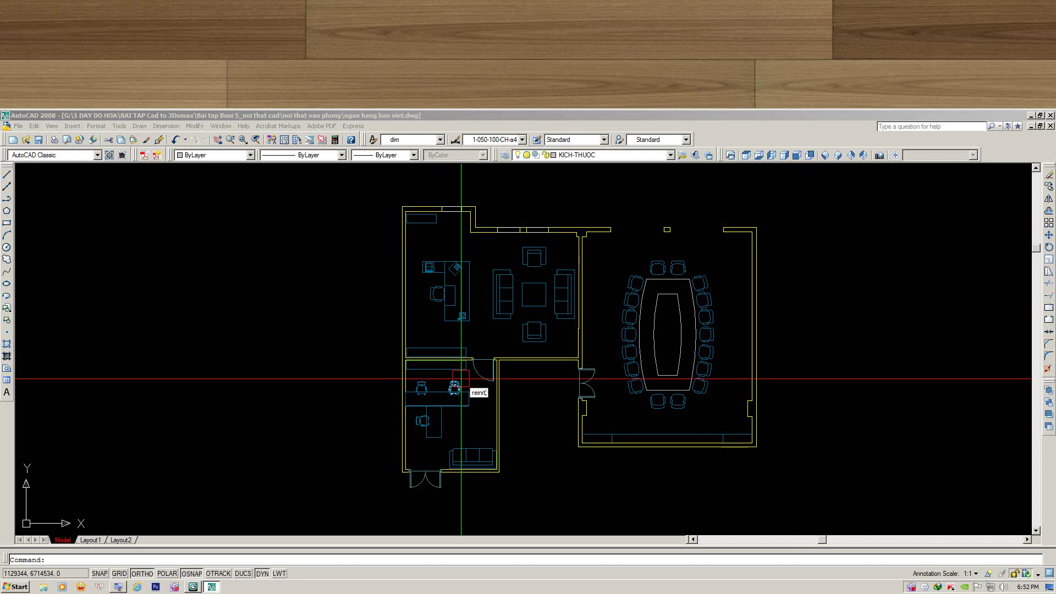
key(Return)
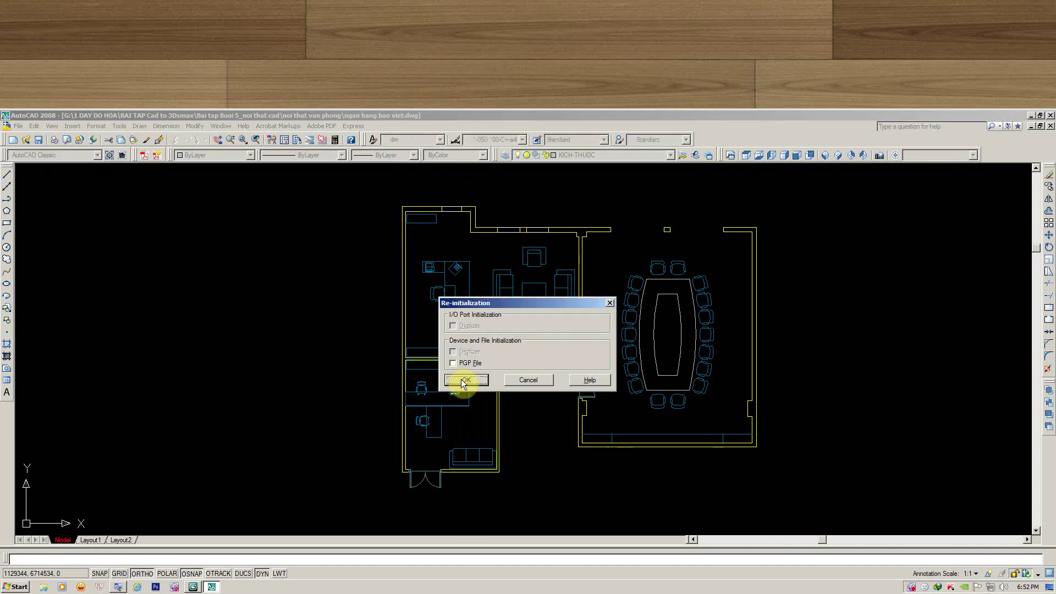
drag(482, 304, 762, 257)
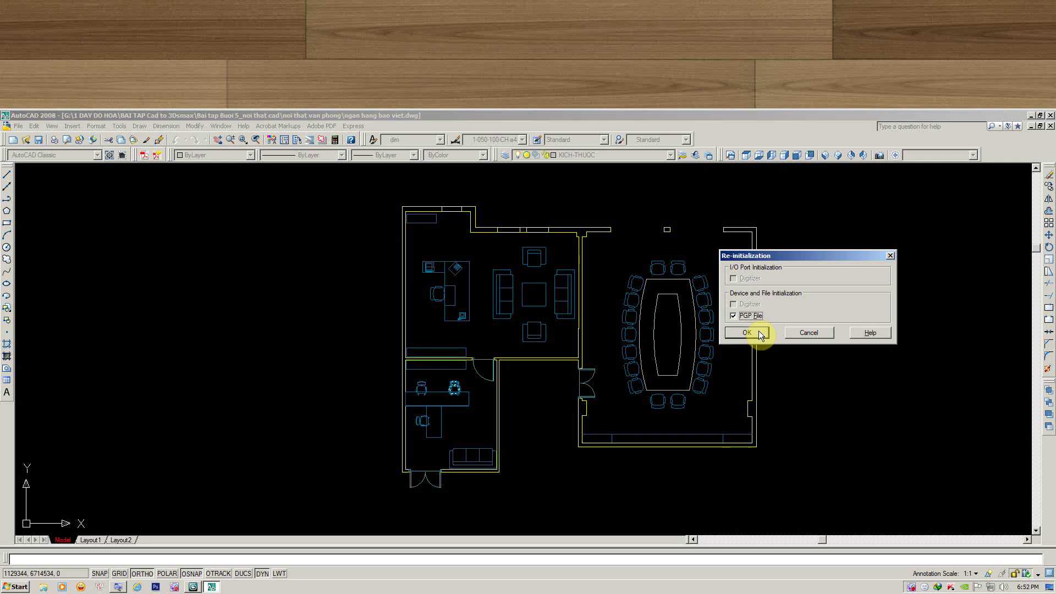
click(758, 331)
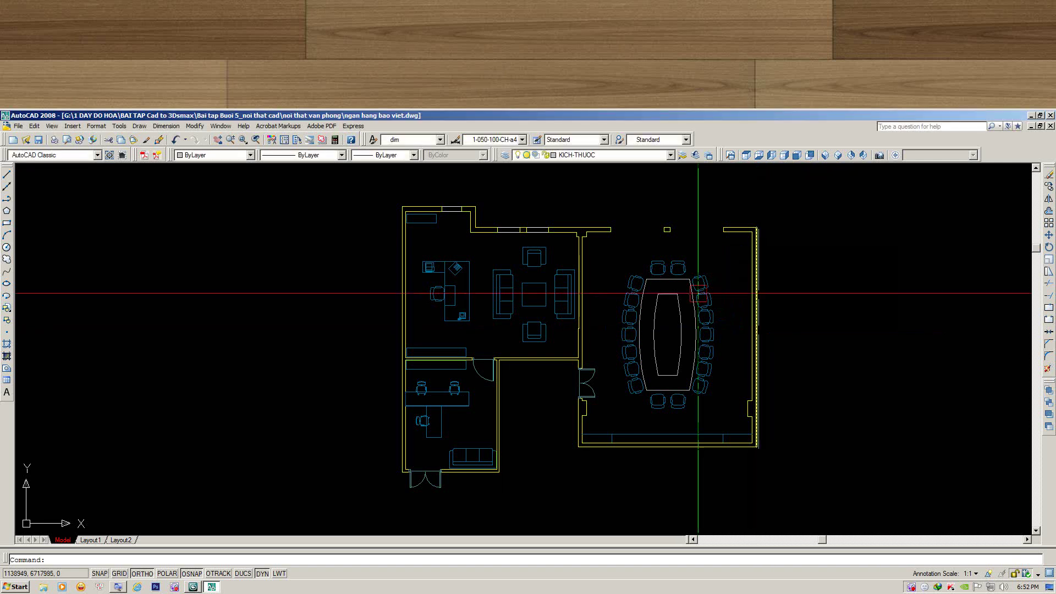
Zoom in on the floor plan and window-select near the top office wall.
scroll(670, 272, up, 3)
middle_drag(644, 316, 559, 396)
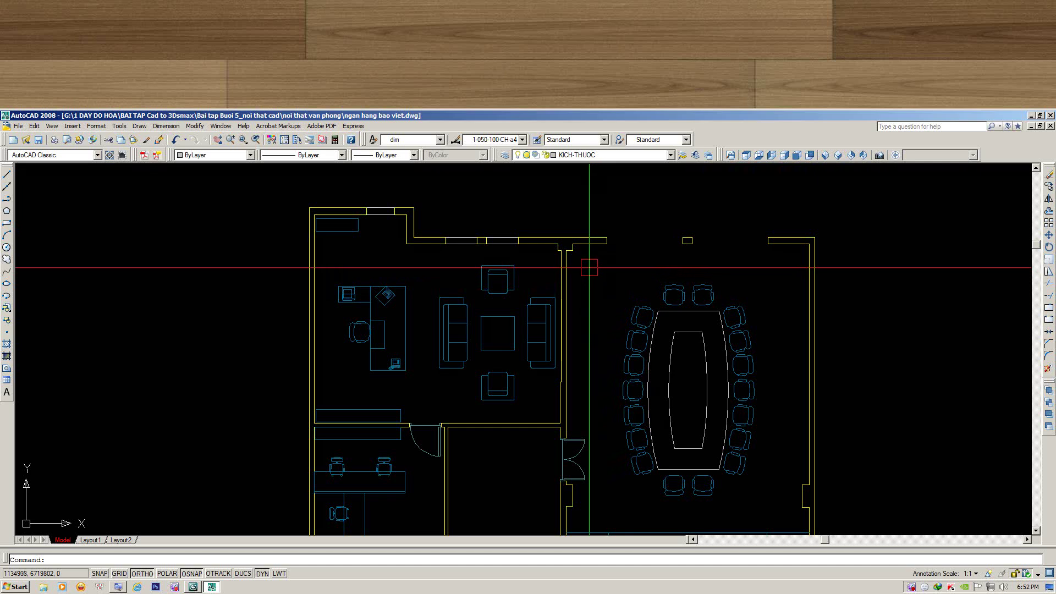
mouse_move(603, 280)
middle_down()
mouse_move(602, 223)
mouse_move(605, 243)
middle_up()
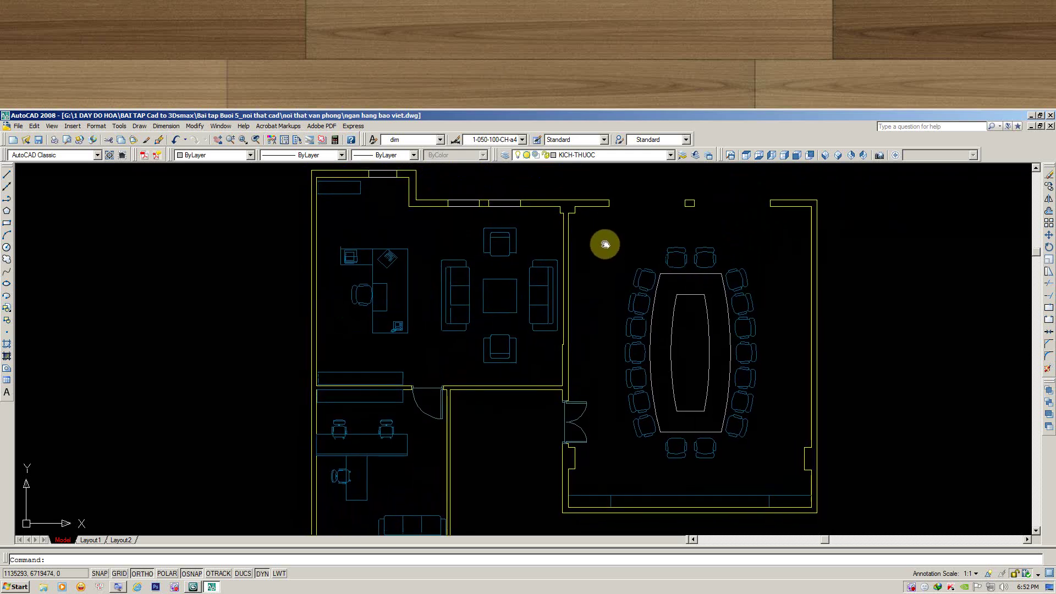
middle_drag(605, 349, 605, 283)
scroll(591, 319, up, 2)
middle_drag(591, 318, 609, 434)
mouse_move(618, 289)
middle_down()
mouse_move(618, 343)
mouse_move(604, 304)
middle_up()
scroll(619, 344, down, 2)
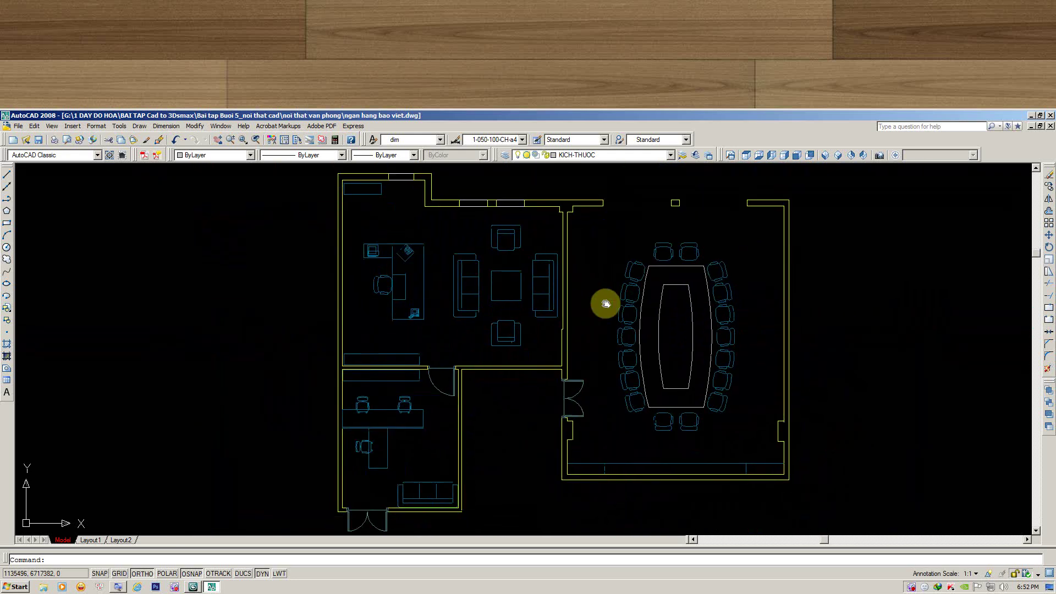
scroll(631, 348, up, 2)
scroll(587, 256, up, 1)
mouse_move(587, 255)
middle_down()
mouse_move(593, 221)
mouse_move(573, 248)
middle_up()
scroll(589, 288, down, 2)
scroll(569, 252, up, 2)
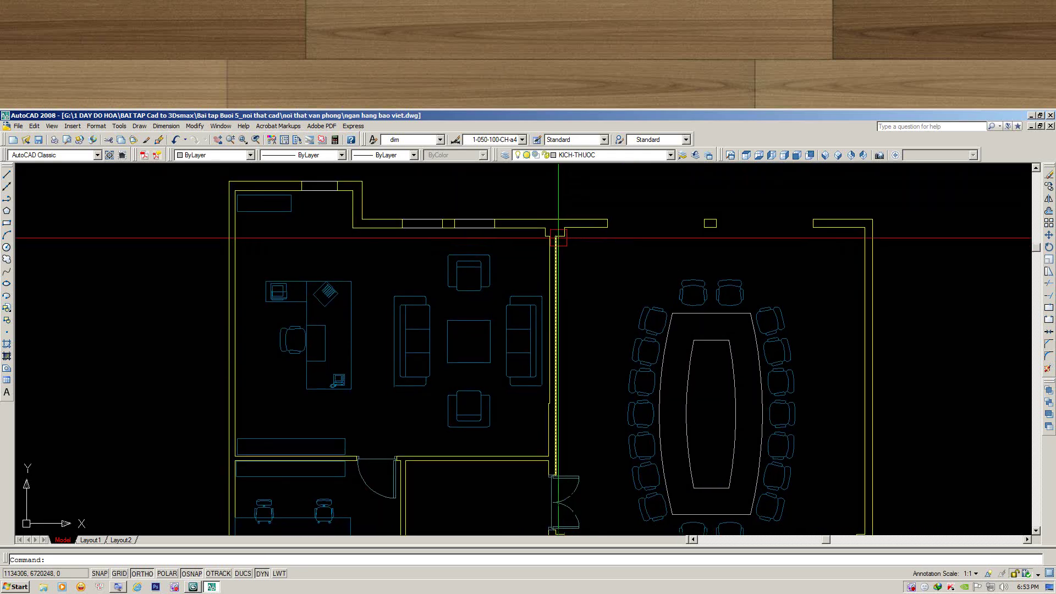
middle_drag(335, 214, 364, 271)
scroll(258, 214, up, 2)
click(233, 219)
click(378, 264)
Box-select the small rectangle in the wall and open the Layer Properties Manager with LA.
click(265, 254)
click(363, 297)
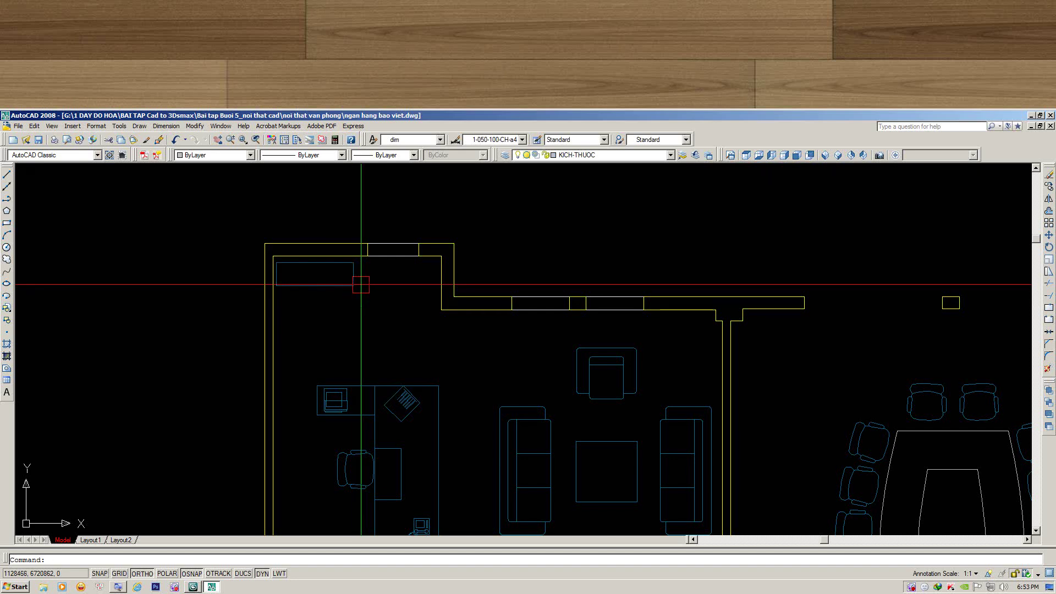
text(la)
key(Return)
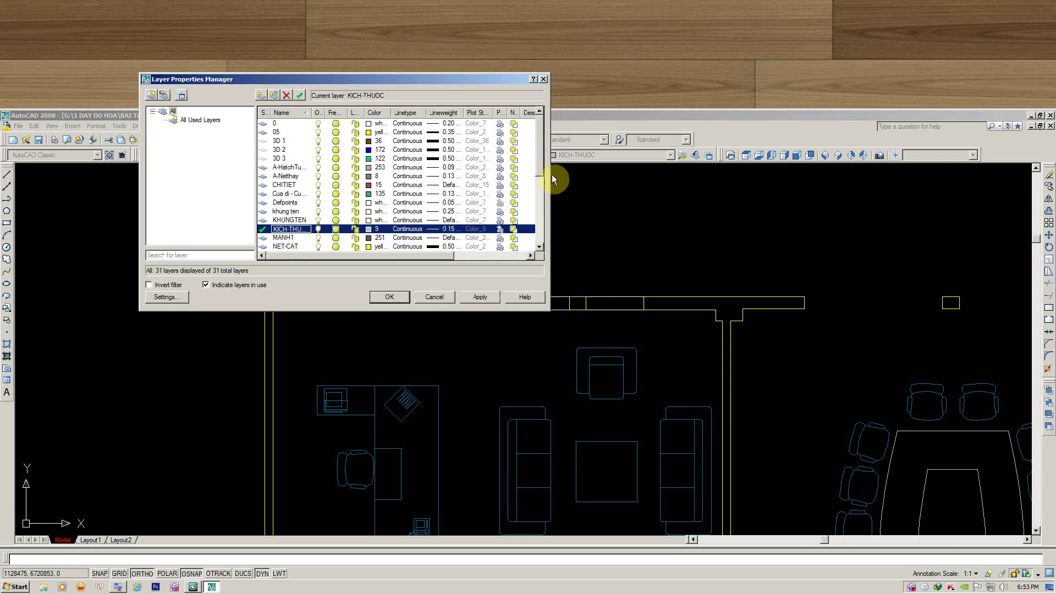
Move the Layer Properties Manager into view and select layers 3D 1, 3D 2 and 3D 3.
drag(388, 121, 631, 158)
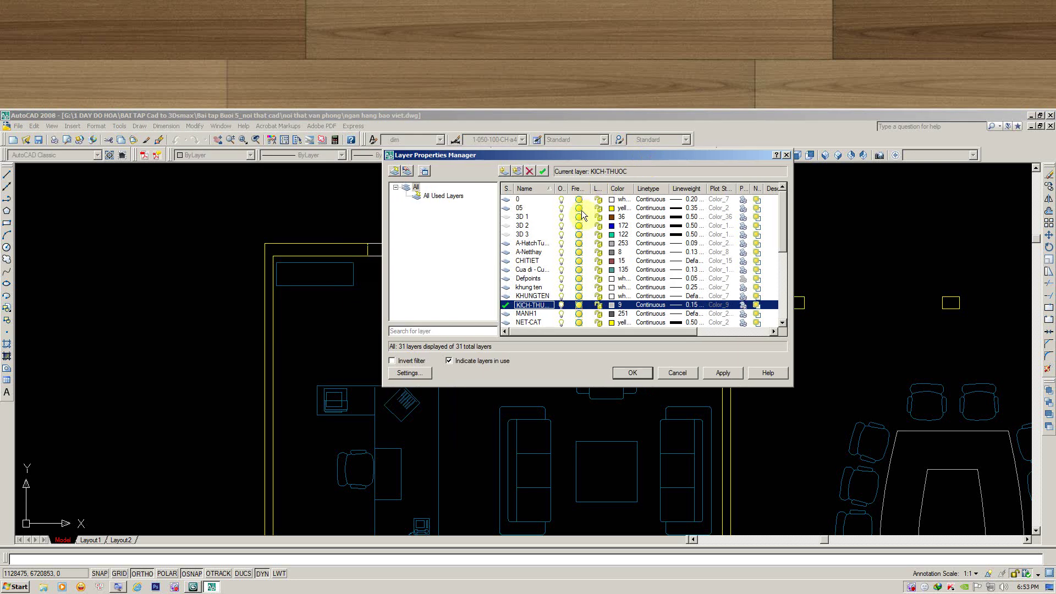
click(509, 220)
shift+click(509, 234)
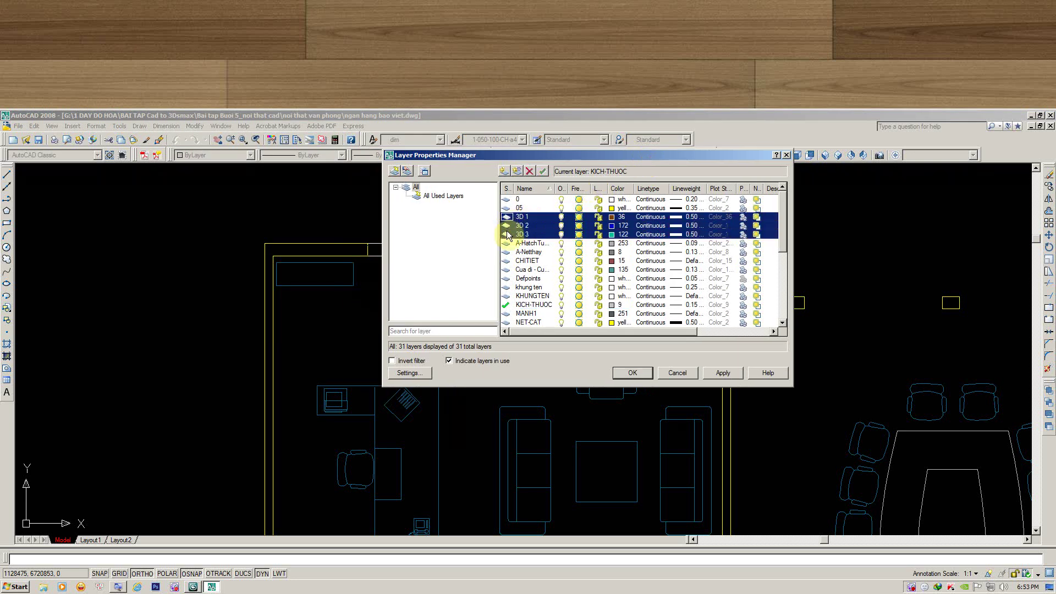
click(530, 173)
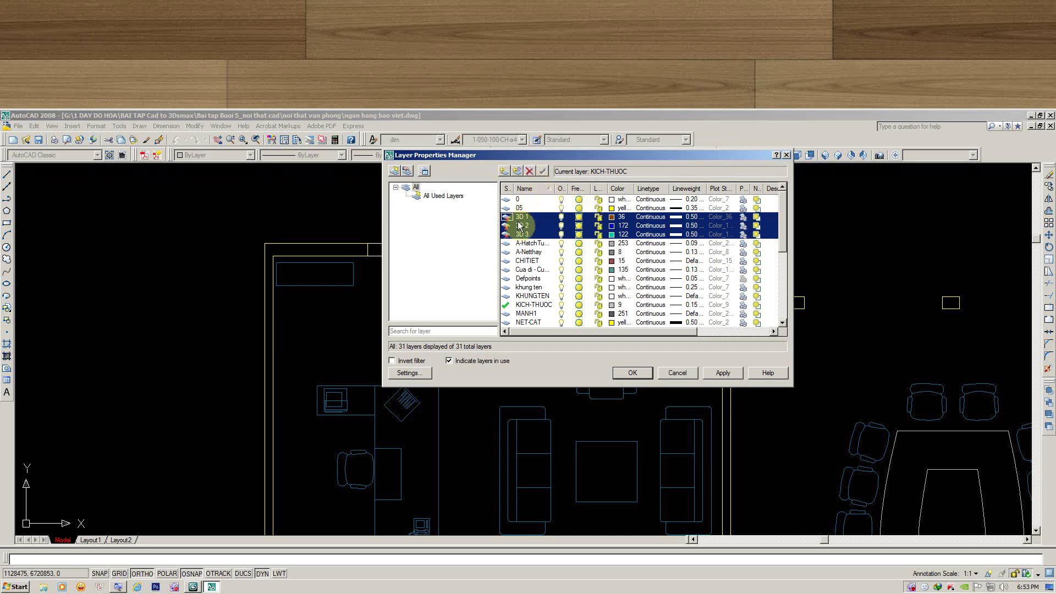
click(527, 171)
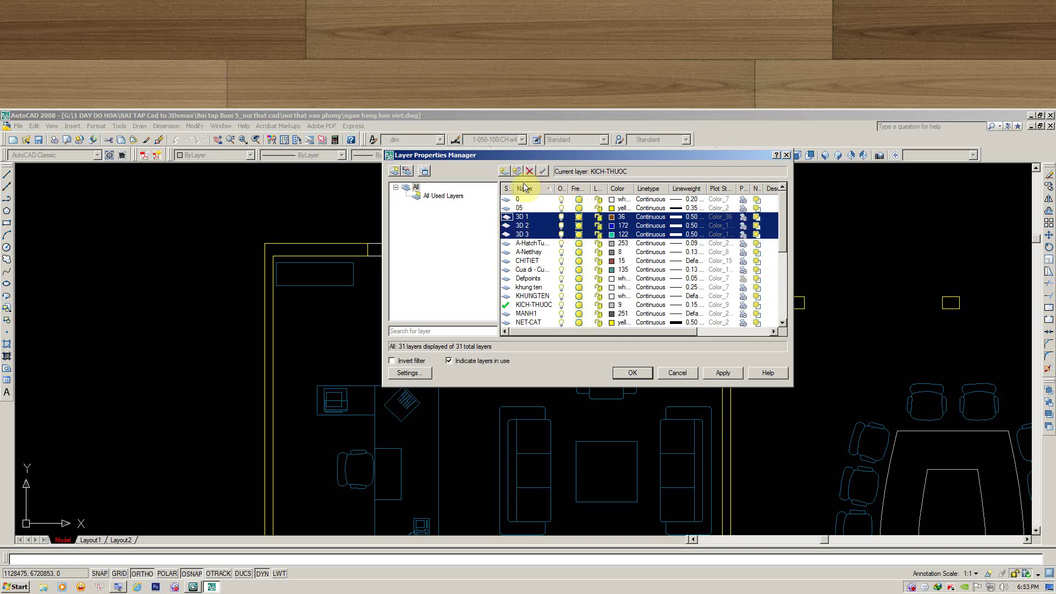
click(526, 226)
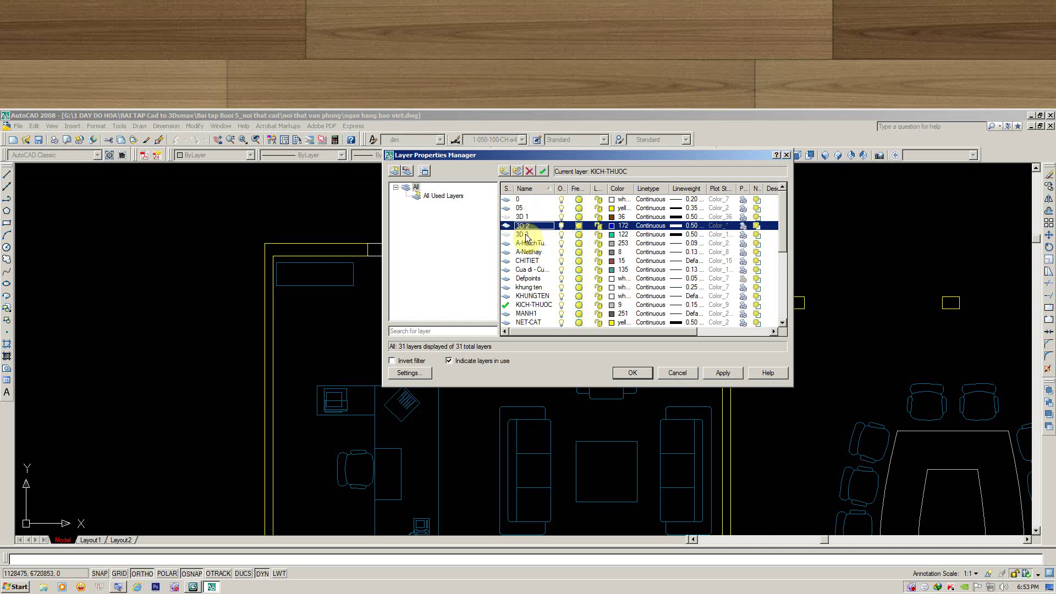
click(524, 217)
click(525, 217)
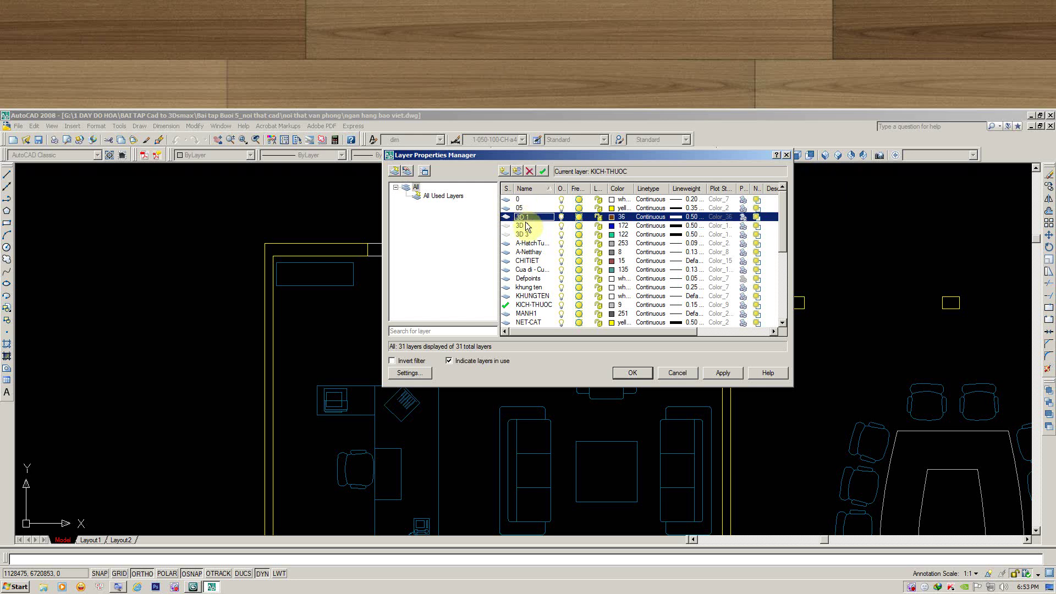
click(526, 235)
Rename layers 3D 1, 3D 2 and 3D 3 to 3D tuong, 3D cua and 3D san.
click(525, 217)
key(BackSpace)
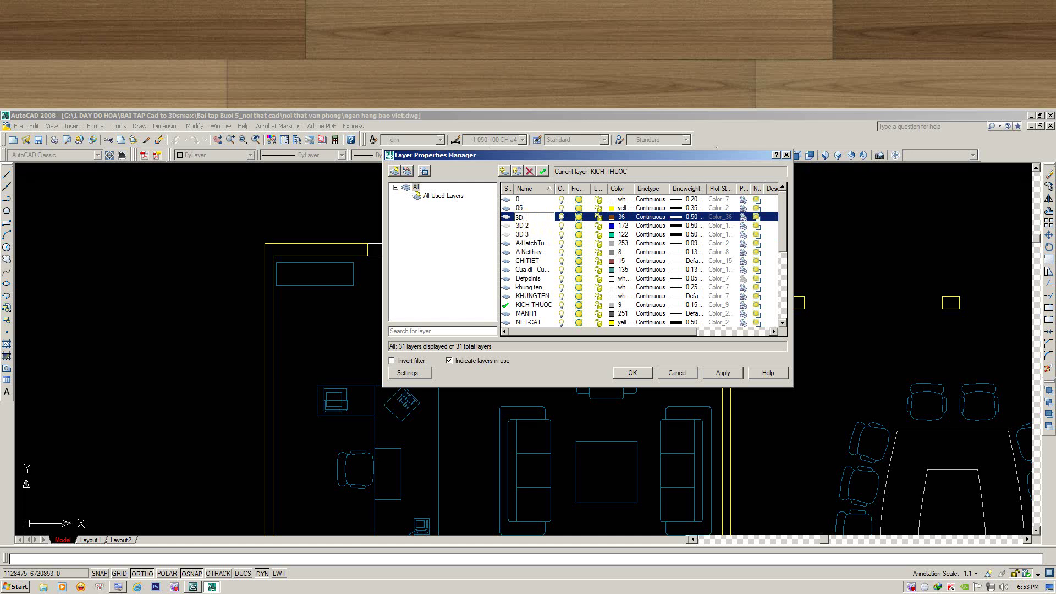
text(tuong)
click(535, 220)
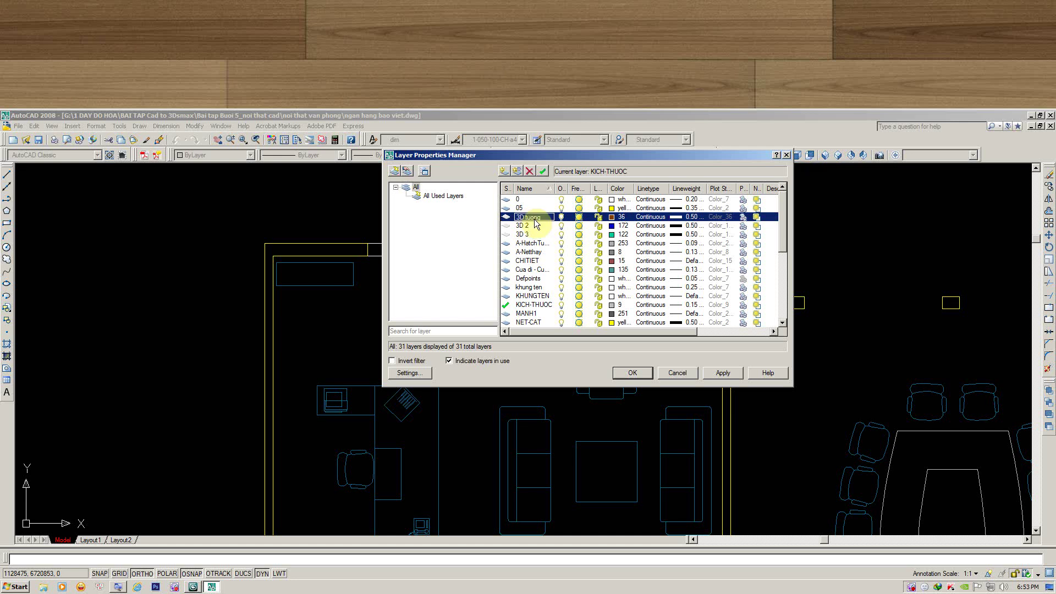
click(525, 226)
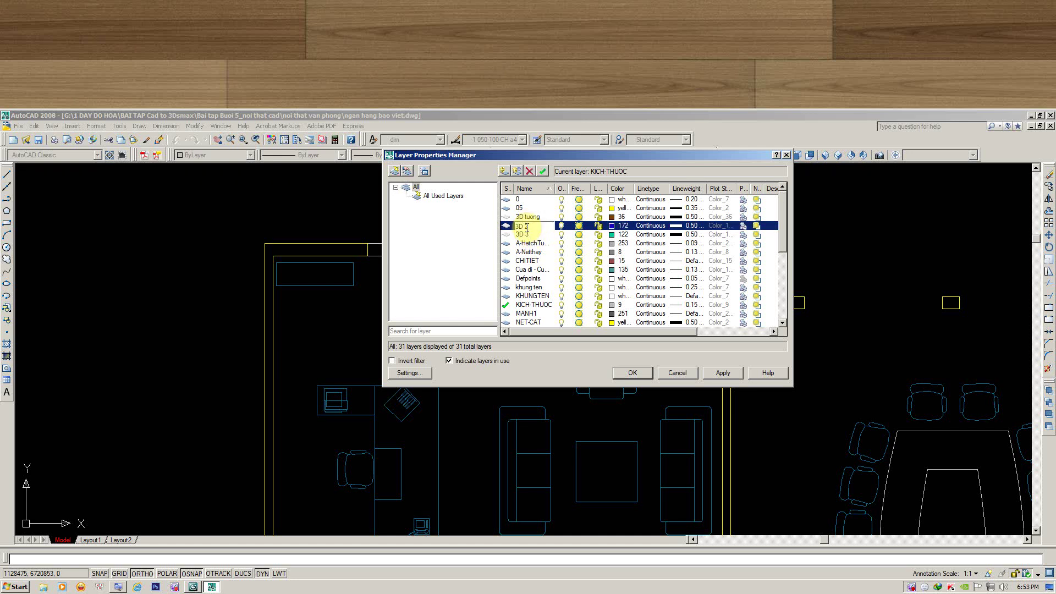
text(cua)
click(526, 229)
click(527, 235)
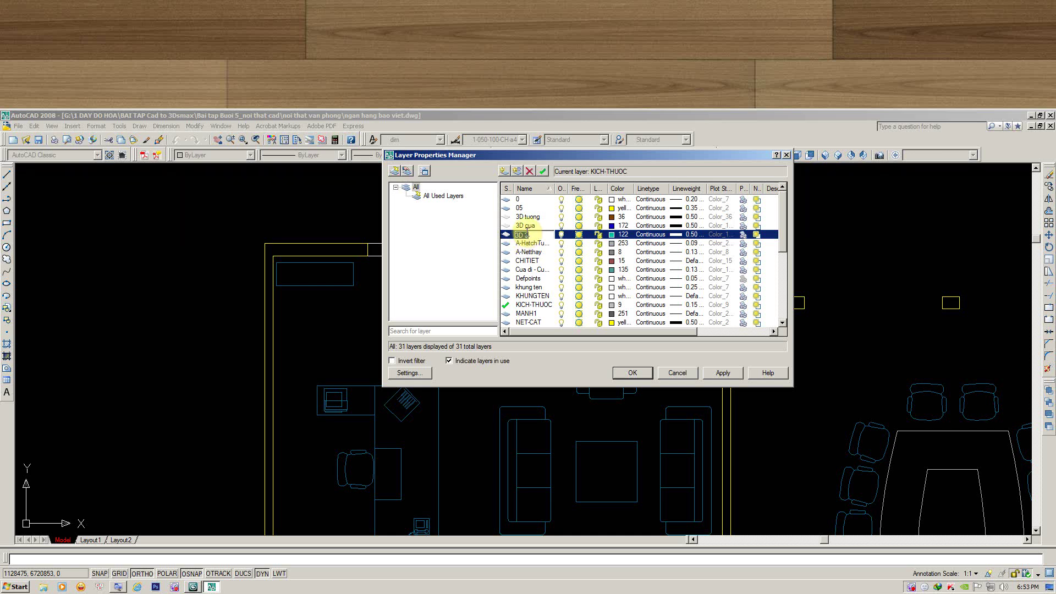
text(san)
click(533, 235)
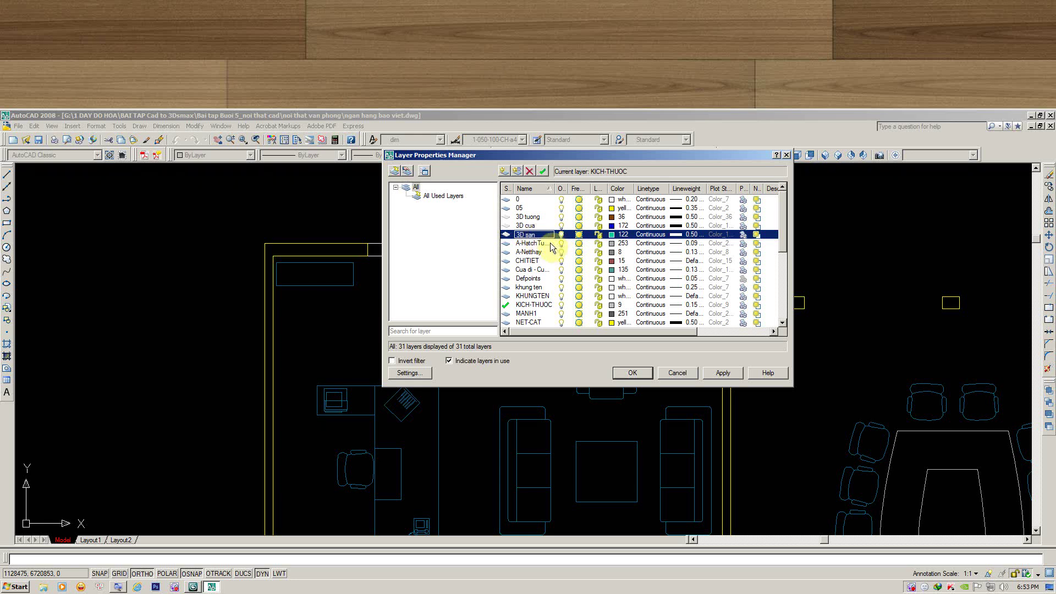
Apply the layer renames and close the Layer Properties Manager with OK.
click(536, 217)
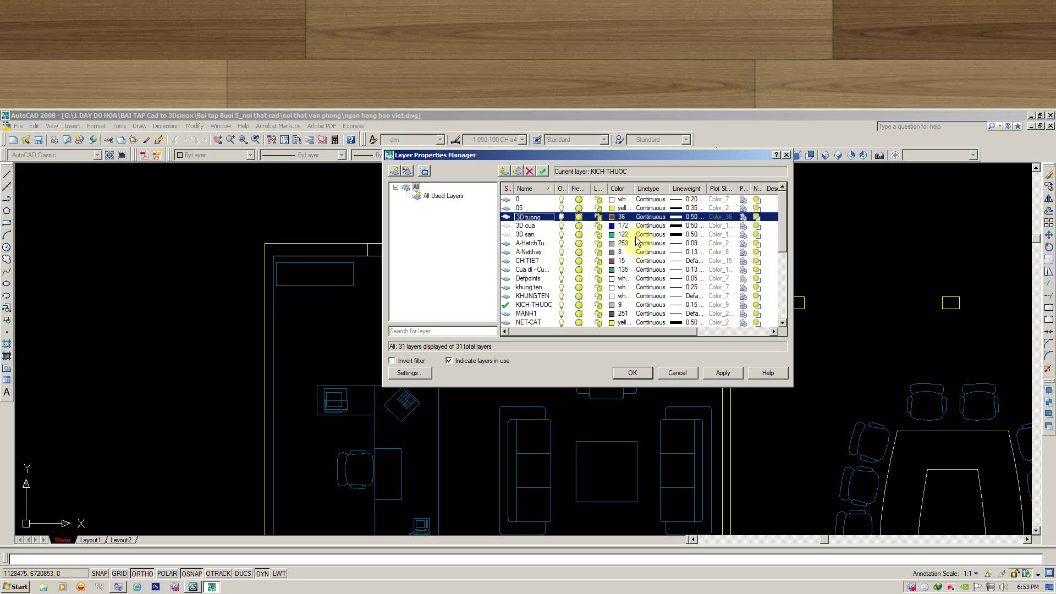
click(723, 374)
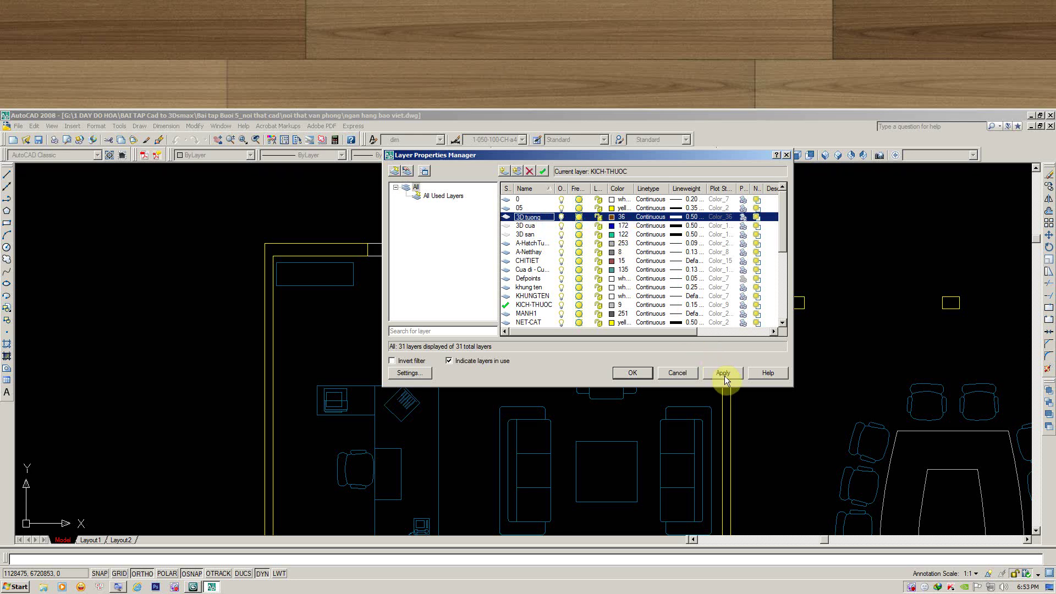
click(633, 373)
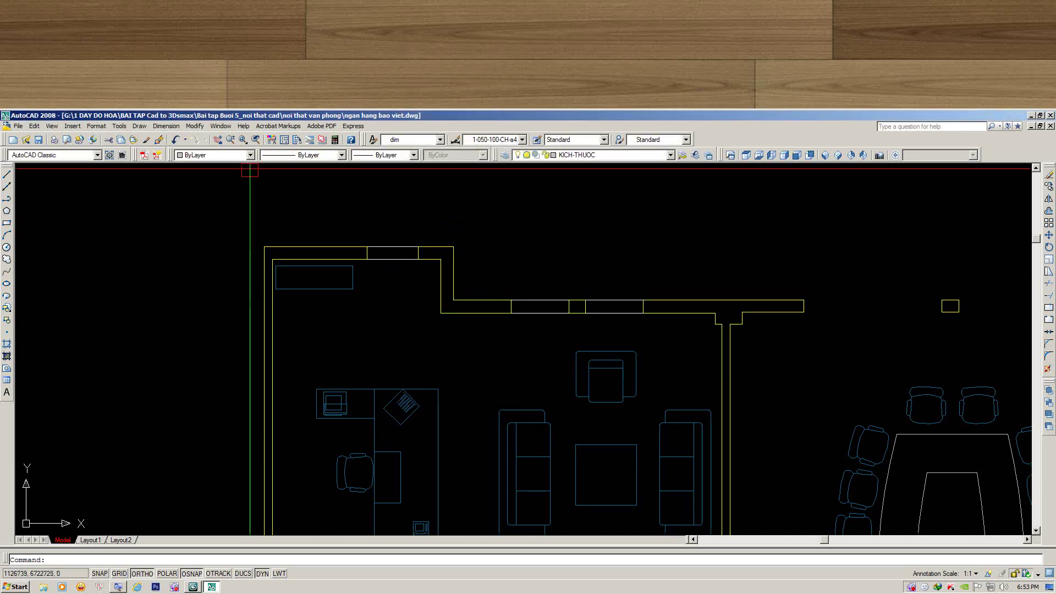
Pick 3D tuong in the Layers dropdown as current and frame the offices and conference room.
click(587, 156)
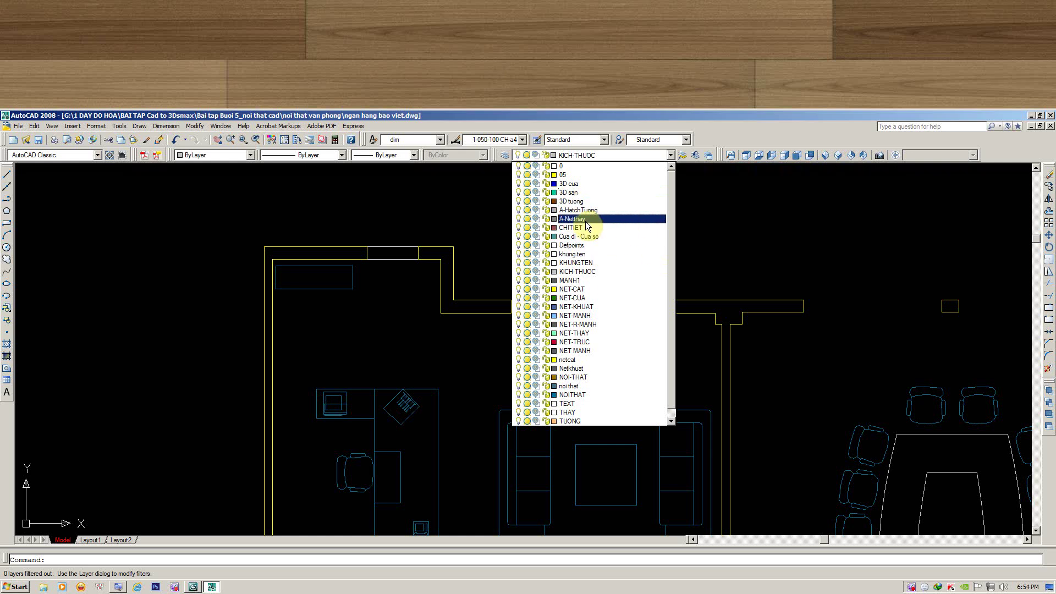
click(570, 201)
scroll(578, 201, down, 2)
scroll(637, 285, down, 2)
scroll(588, 306, down, 1)
scroll(588, 306, up, 1)
middle_drag(584, 320, 549, 313)
Open the Boundary Creation dialog with bo, move it off the plan, and cancel it.
scroll(542, 349, up, 2)
scroll(544, 368, down, 2)
text(bo)
key(Return)
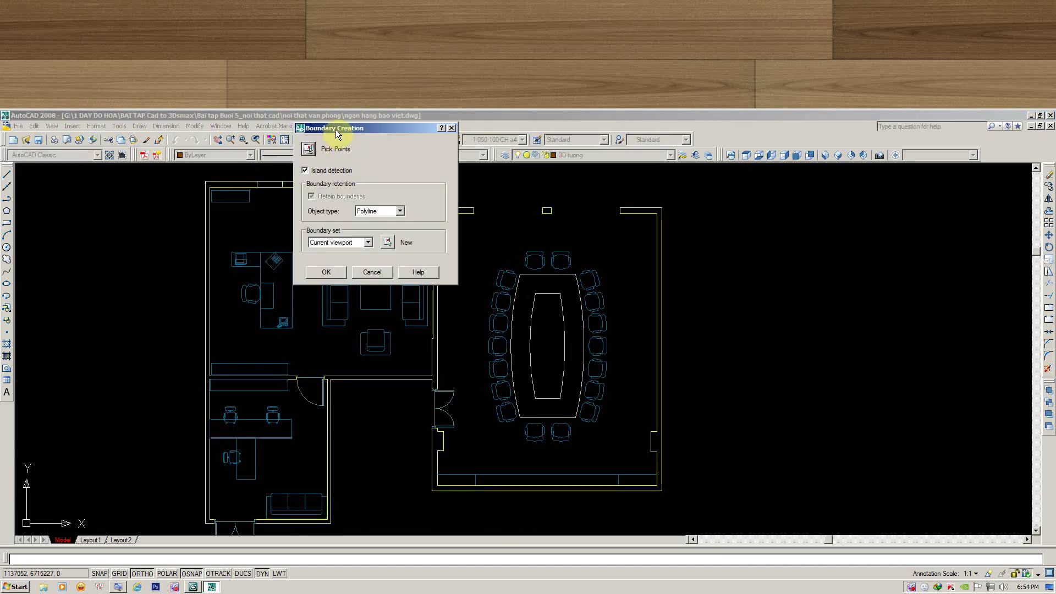
drag(339, 132, 410, 180)
key(Escape)
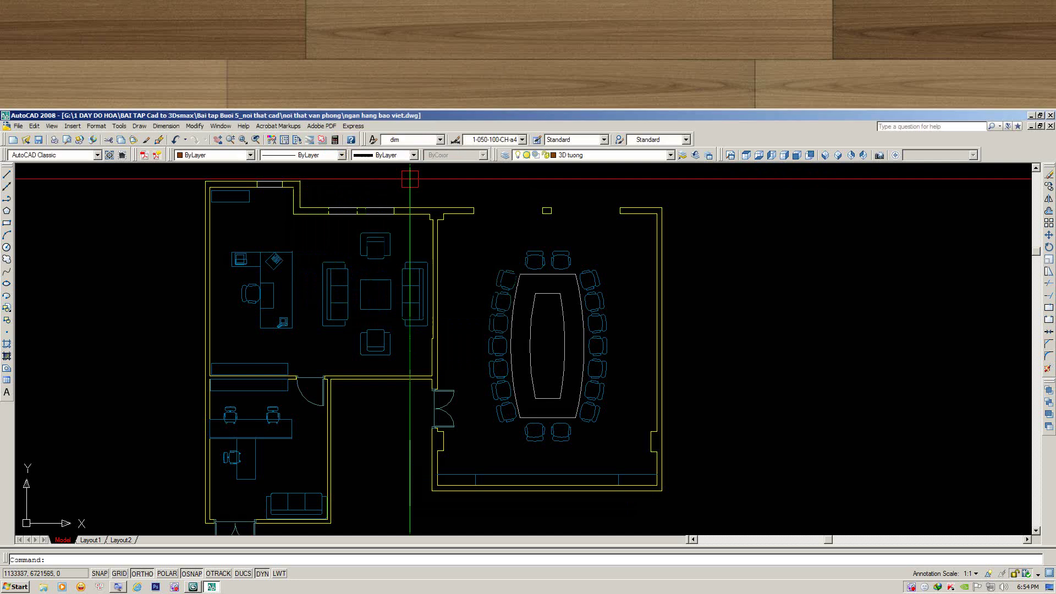
text(bo)
key(Return)
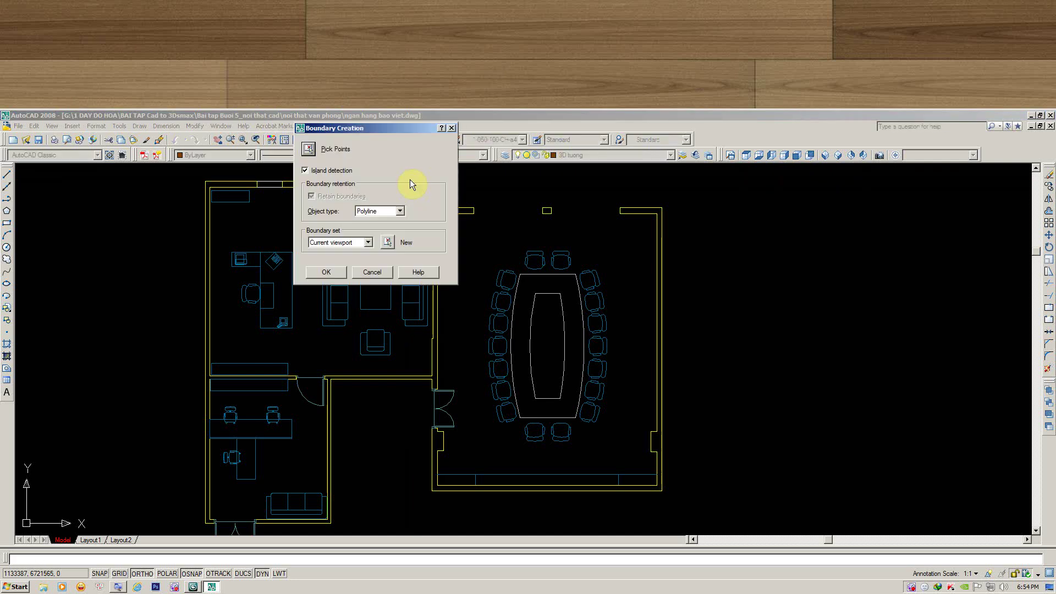
drag(364, 133, 436, 182)
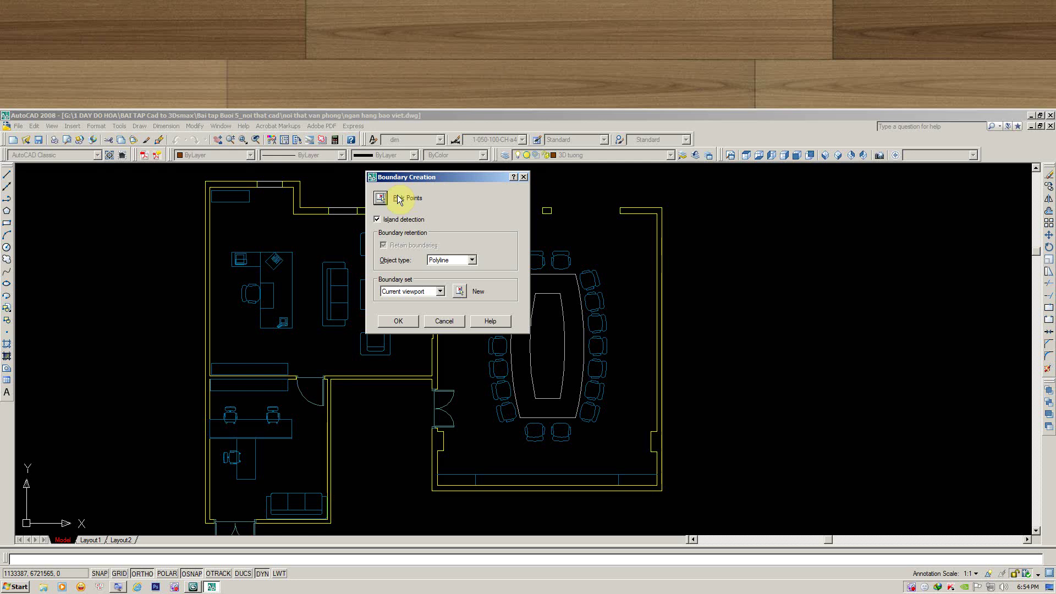
key(Escape)
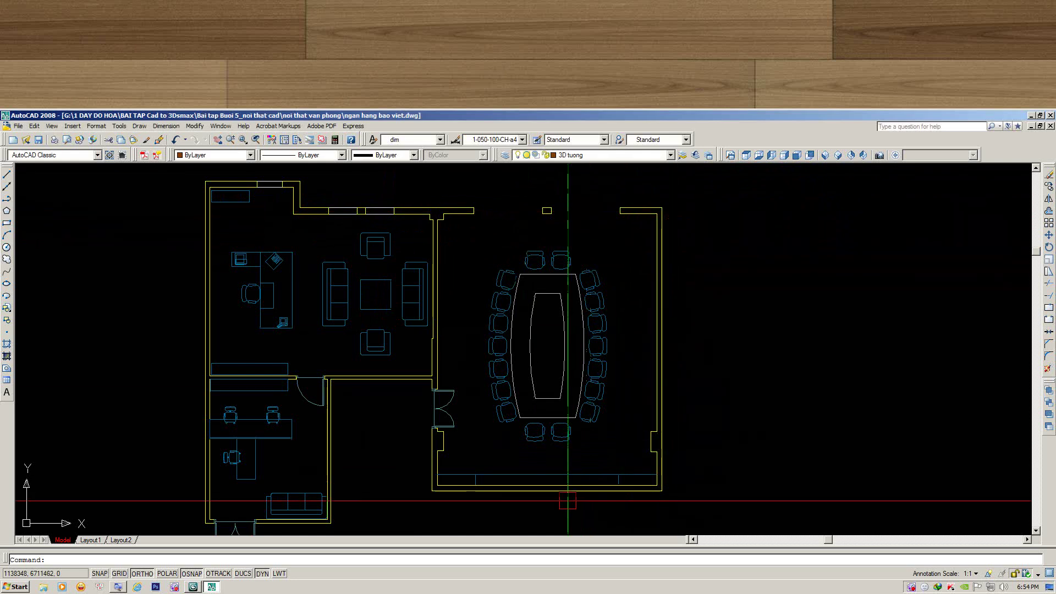
Start a line to the right of the plan, then cancel it unfinished.
scroll(453, 399, down, 2)
key(l)
key(Return)
scroll(516, 304, up, 2)
click(695, 278)
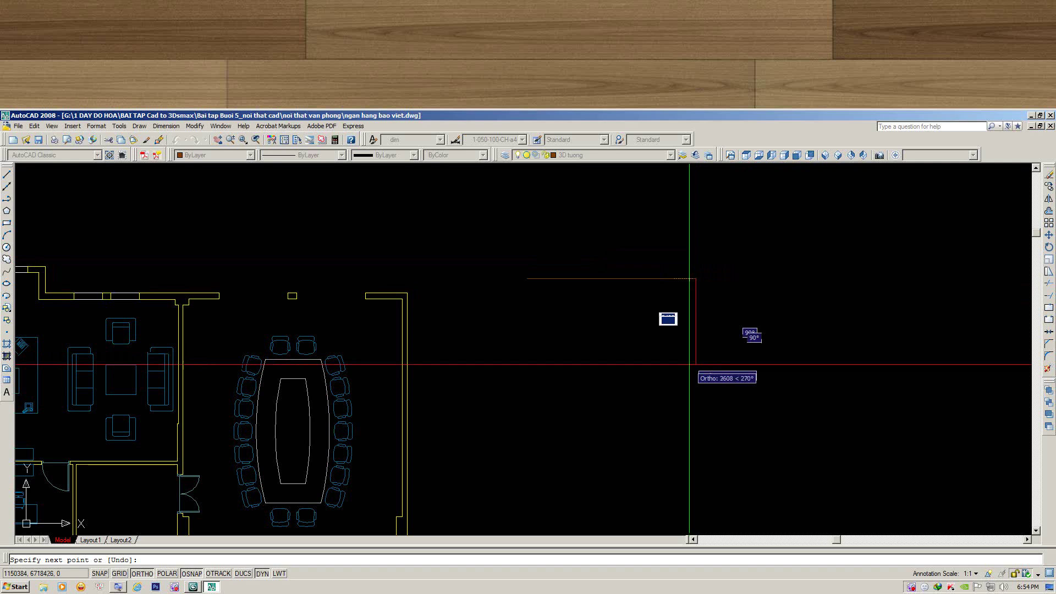
scroll(527, 319, up, 2)
scroll(530, 283, up, 2)
scroll(529, 279, up, 2)
scroll(532, 275, up, 2)
key(Escape)
Locate the stray rectangle right of the floor plan and delete it.
scroll(531, 273, down, 2)
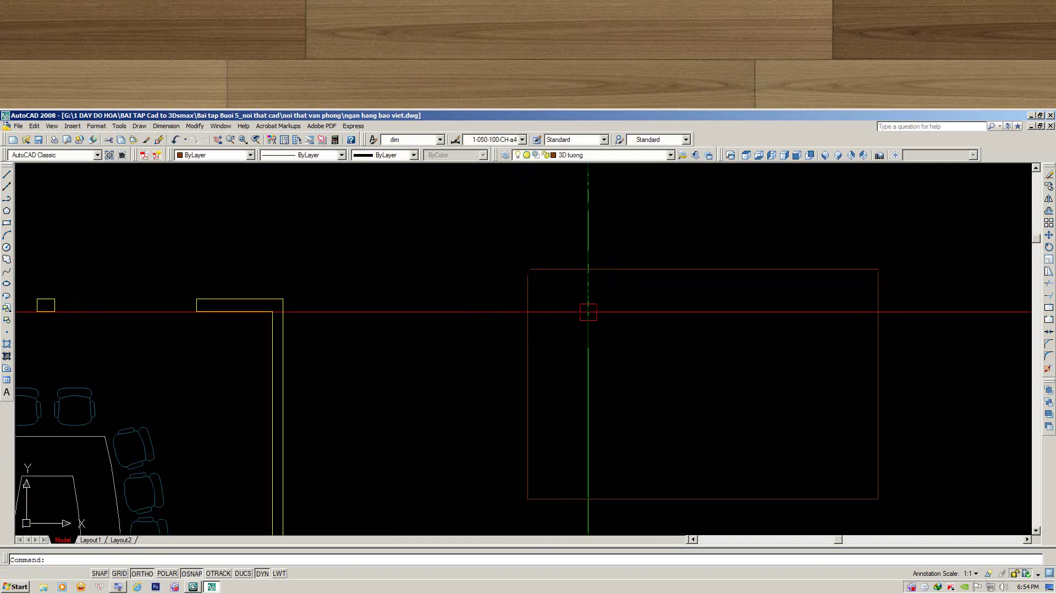
scroll(536, 291, up, 2)
middle_drag(530, 280, 517, 247)
middle_drag(446, 316, 374, 288)
scroll(482, 303, down, 2)
middle_drag(483, 242, 479, 292)
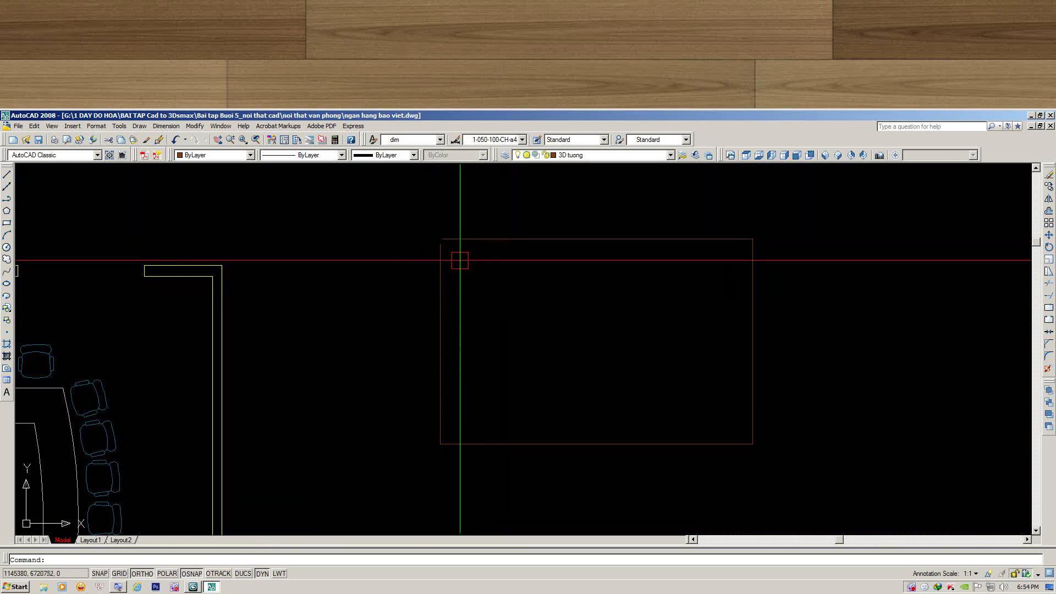
scroll(443, 266, down, 4)
click(447, 300)
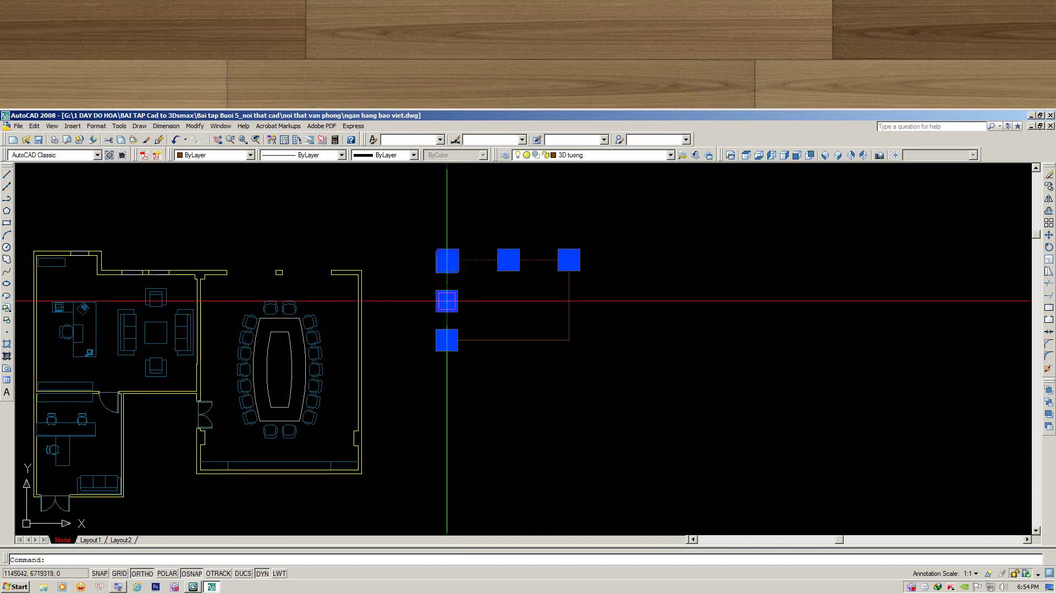
key(Delete)
Bring the floor plan back into view and relaunch BOUNDARY (bo) for point picking.
scroll(469, 297, up, 2)
middle_drag(469, 297, 537, 272)
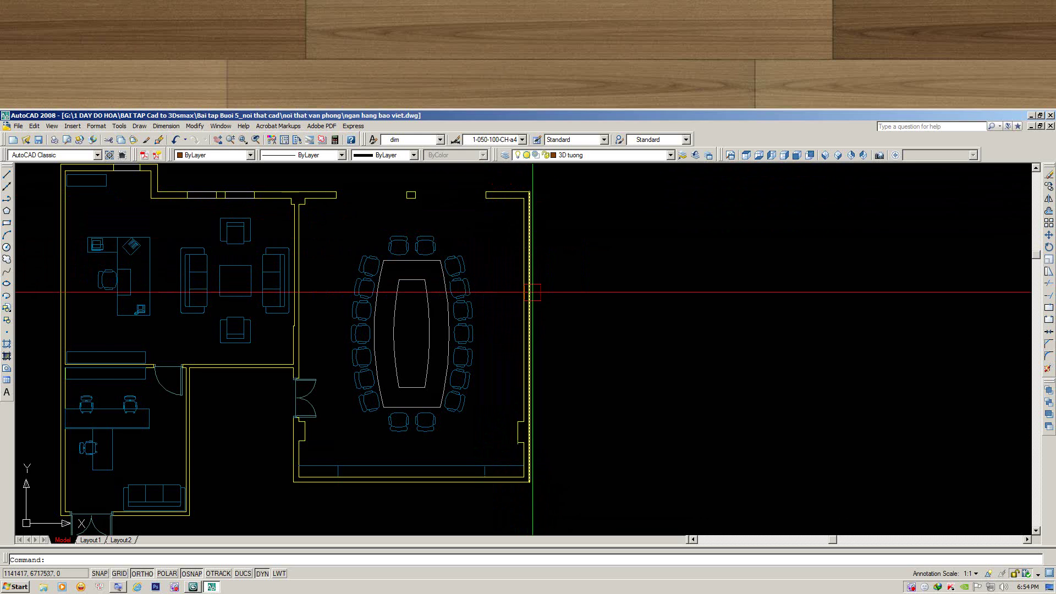
middle_drag(481, 355, 501, 353)
text(bo)
key(Return)
Pick a point inside the wall band to create the wall boundary polyline.
click(550, 350)
scroll(495, 396, down, 2)
scroll(479, 385, up, 4)
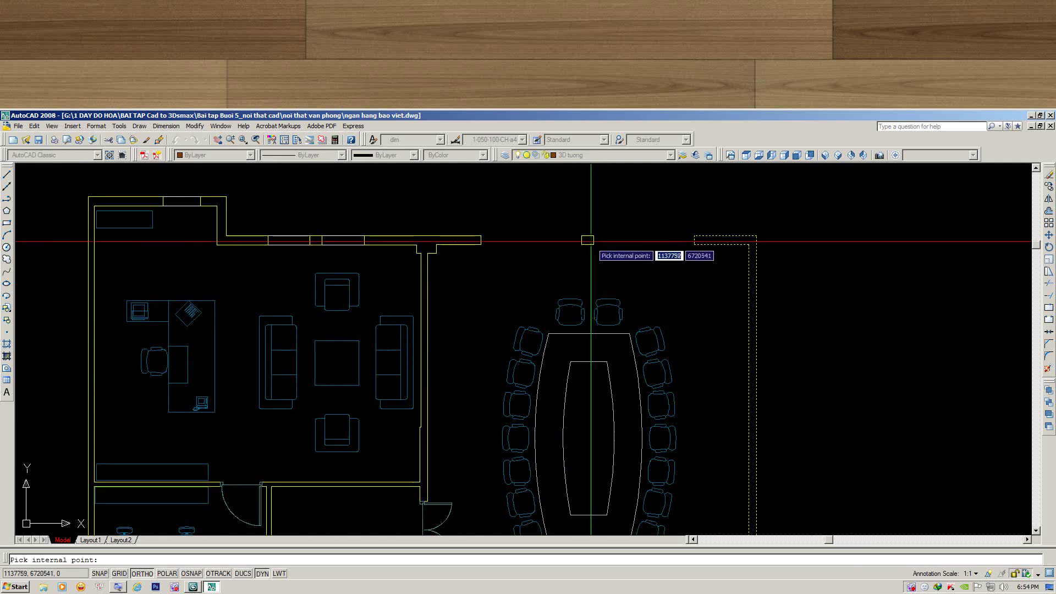
key(Return)
Rerun BOUNDARY and pick another point inside the wall band.
middle_drag(591, 250, 718, 279)
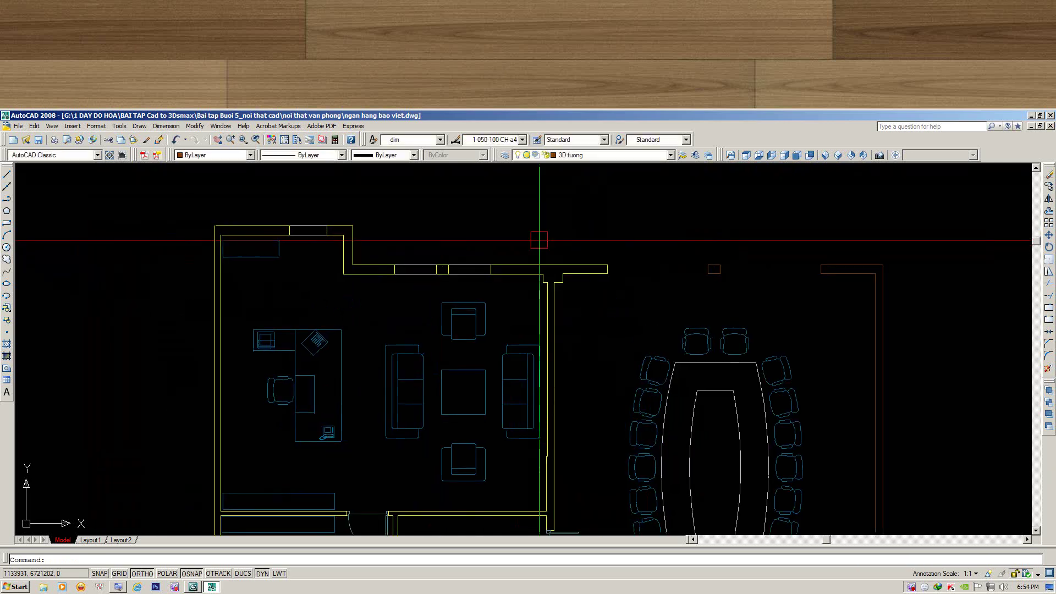
middle_drag(483, 267, 583, 173)
scroll(606, 283, down, 2)
key(Return)
click(632, 222)
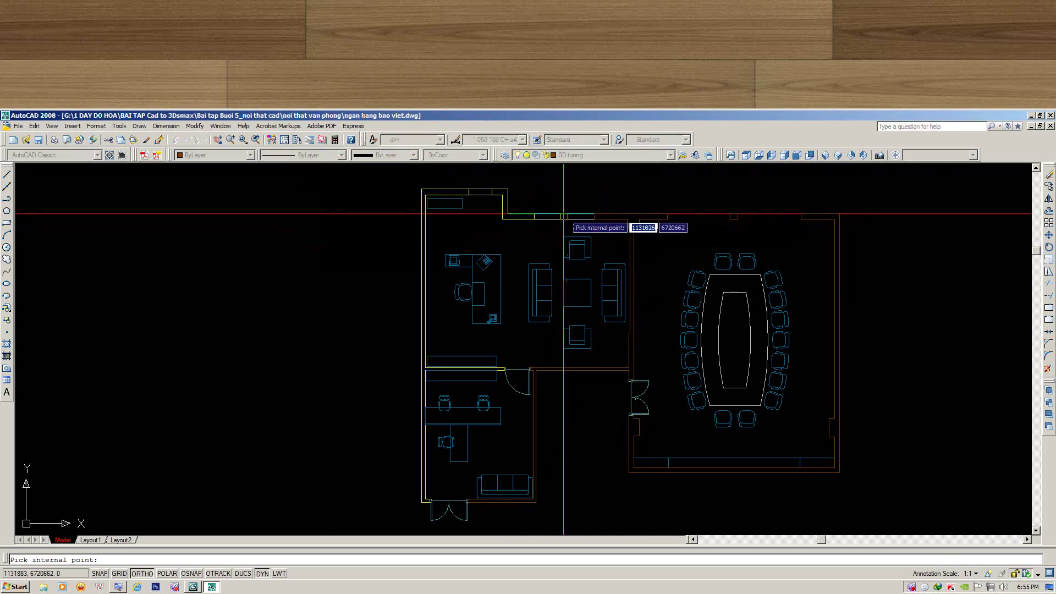
scroll(562, 219, up, 2)
scroll(566, 219, up, 2)
key(Escape)
scroll(566, 220, up, 2)
Try boundary points inside the upper-left walls, dismissing the boundary error messages.
key(Return)
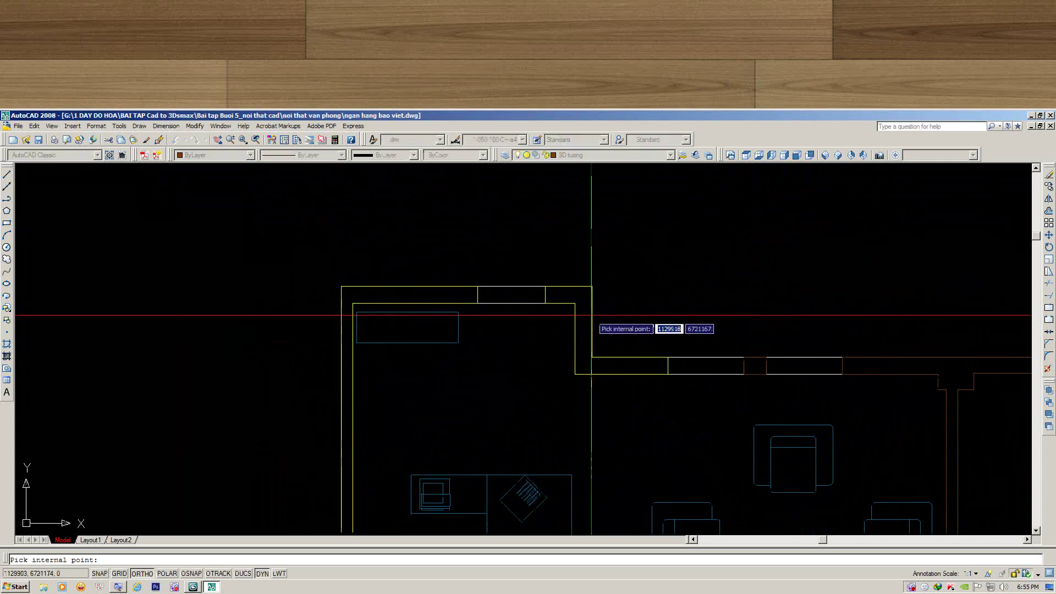
click(581, 313)
click(438, 297)
key(Return)
scroll(454, 354, down, 4)
scroll(495, 270, up, 1)
scroll(495, 270, up, 1)
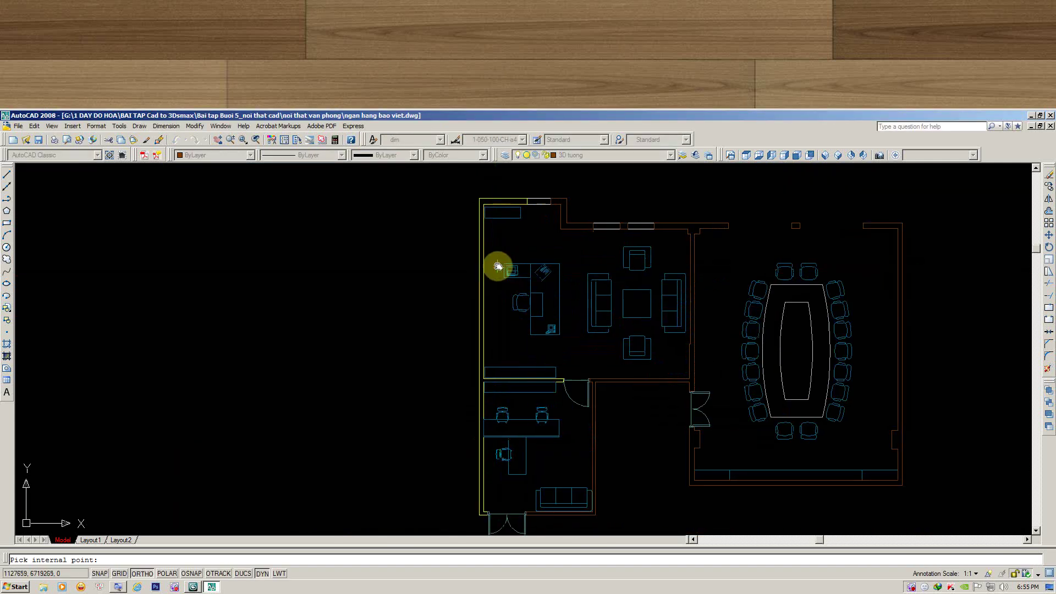
click(497, 201)
key(Return)
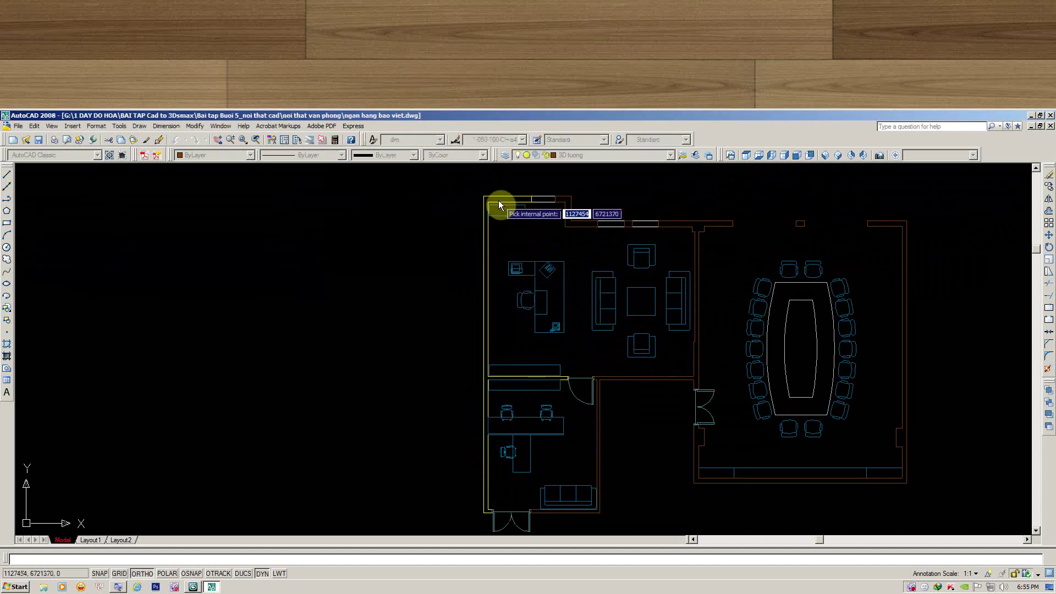
key(Escape)
Crossing-select the wall to check its outline, then clear the selection.
middle_drag(613, 396, 720, 342)
middle_drag(710, 302, 698, 325)
scroll(698, 325, up, 3)
scroll(608, 308, down, 2)
scroll(610, 311, up, 3)
click(597, 300)
click(582, 338)
key(Escape)
middle_drag(524, 325, 701, 320)
Choose 3D cua in the Layers dropdown to make it the current layer.
click(584, 155)
click(574, 175)
scroll(577, 283, down, 3)
scroll(727, 303, up, 1)
scroll(727, 304, up, 1)
scroll(431, 278, down, 1)
Draw trial rectangles over the right-side windows, then select and delete them.
middle_drag(437, 263, 436, 275)
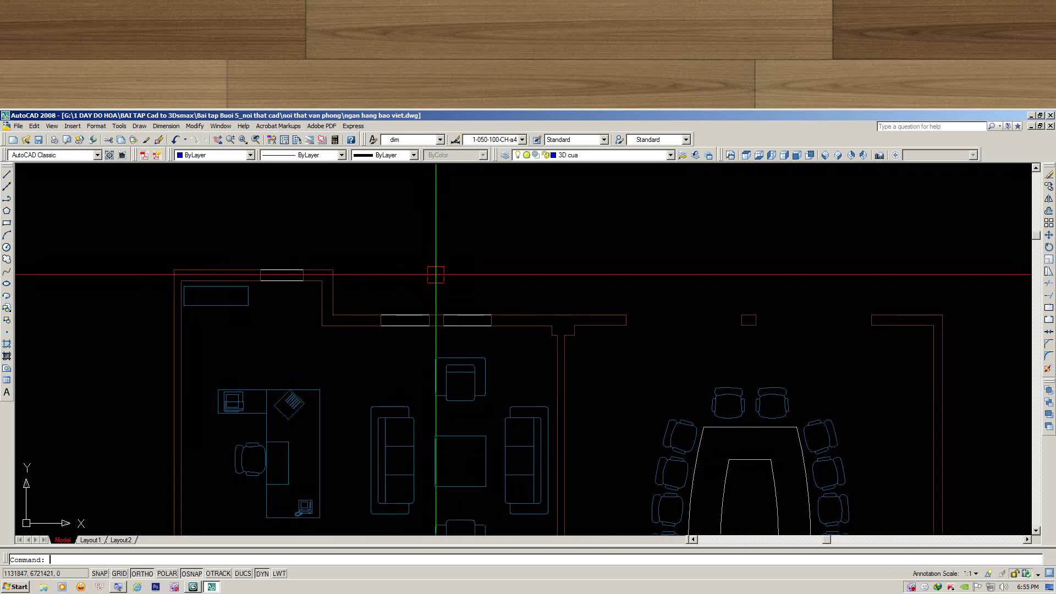
text(rec)
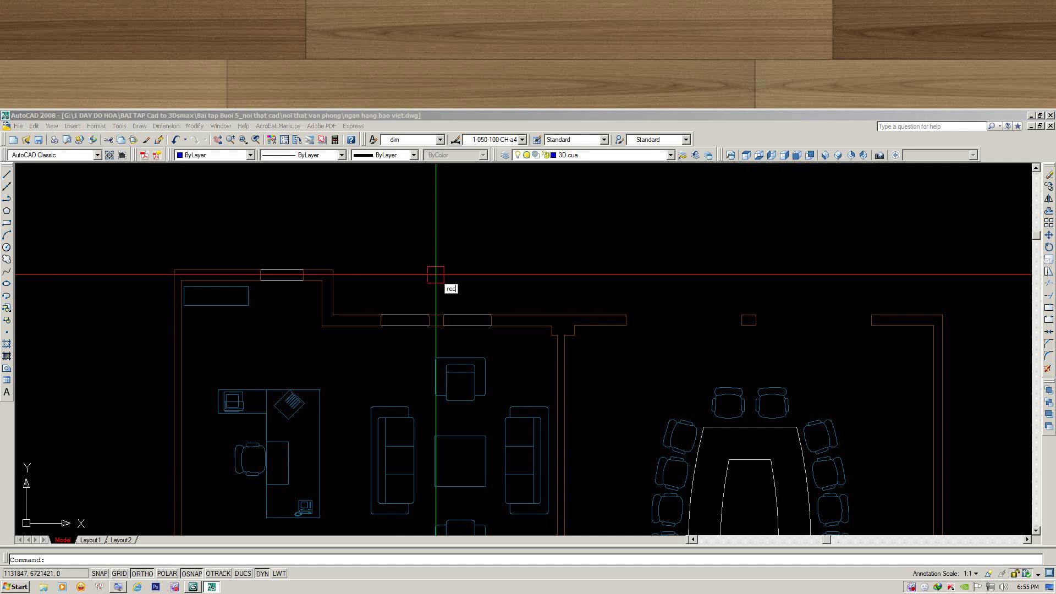
key(Return)
click(523, 323)
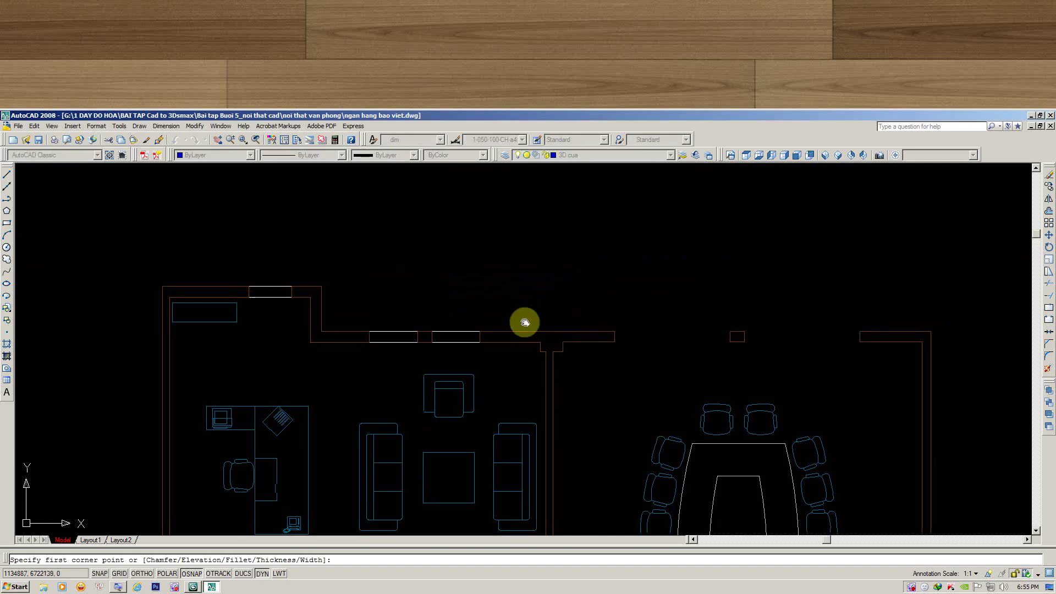
click(610, 322)
key(Return)
click(627, 269)
click(702, 346)
click(725, 286)
click(766, 324)
click(614, 265)
click(750, 326)
key(Delete)
Draw a rectangle over the upper-left window opening.
middle_drag(662, 337, 697, 299)
text(rec)
key(Return)
scroll(511, 290, down, 2)
scroll(204, 305, up, 4)
scroll(137, 299, up, 2)
click(126, 294)
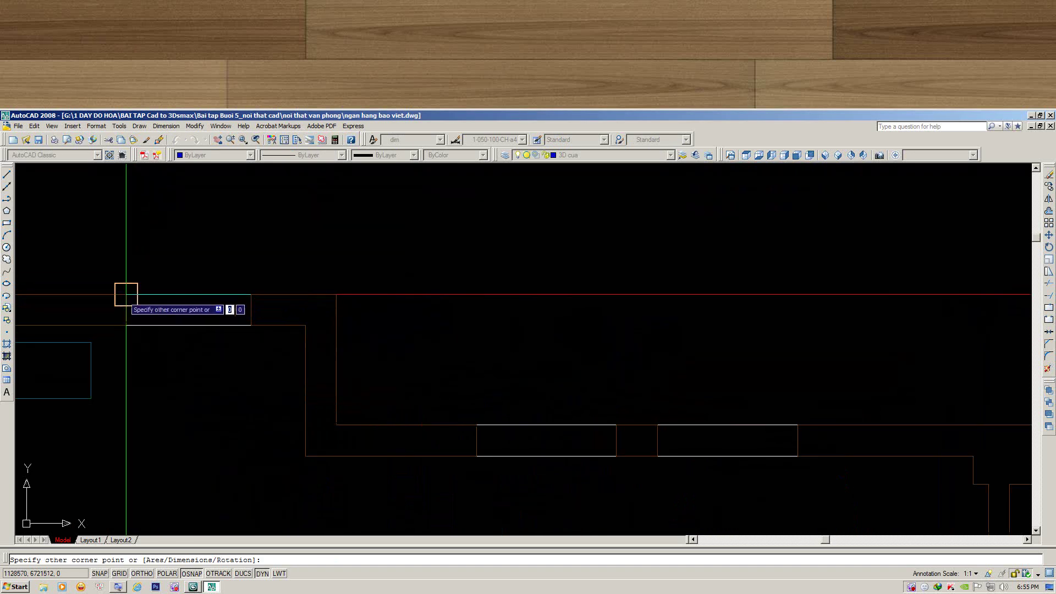
click(252, 325)
Outline three more window openings along the walls with rectangles.
key(Return)
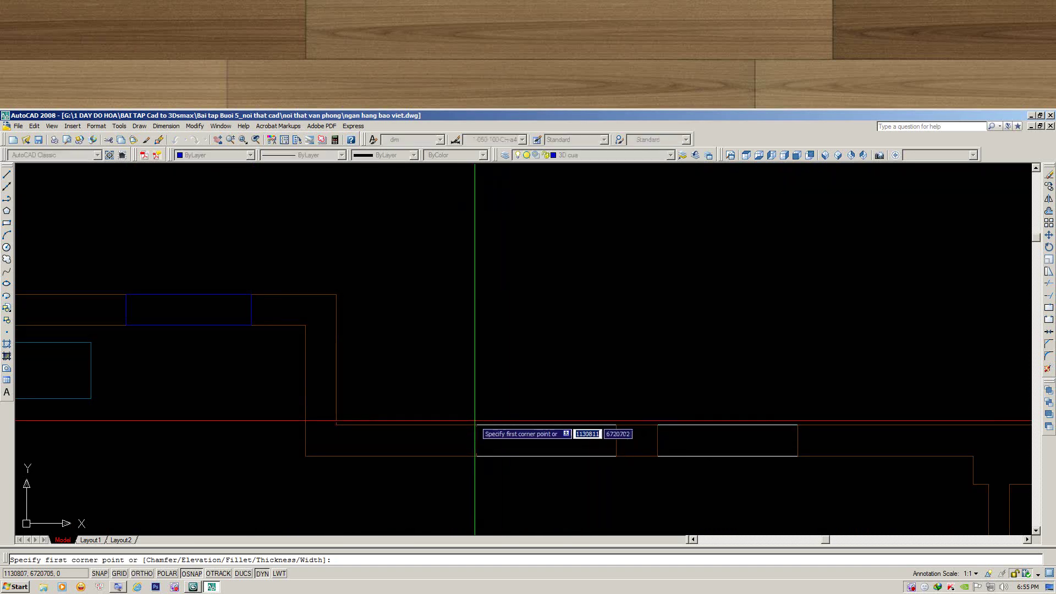
click(476, 425)
click(616, 455)
key(Return)
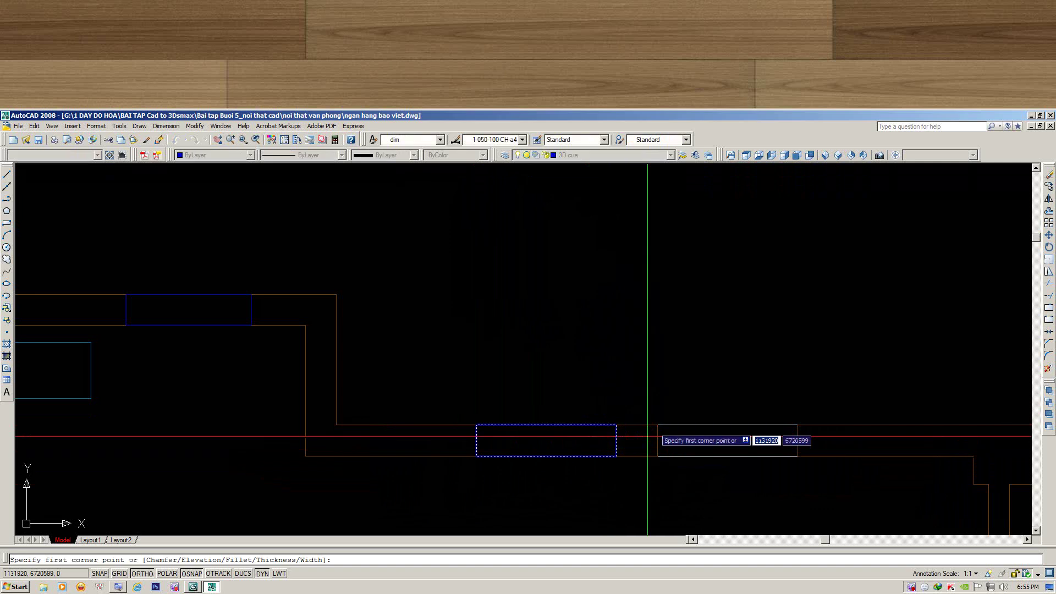
click(657, 424)
click(799, 456)
scroll(808, 450, down, 3)
middle_drag(637, 363, 511, 367)
key(Return)
click(530, 353)
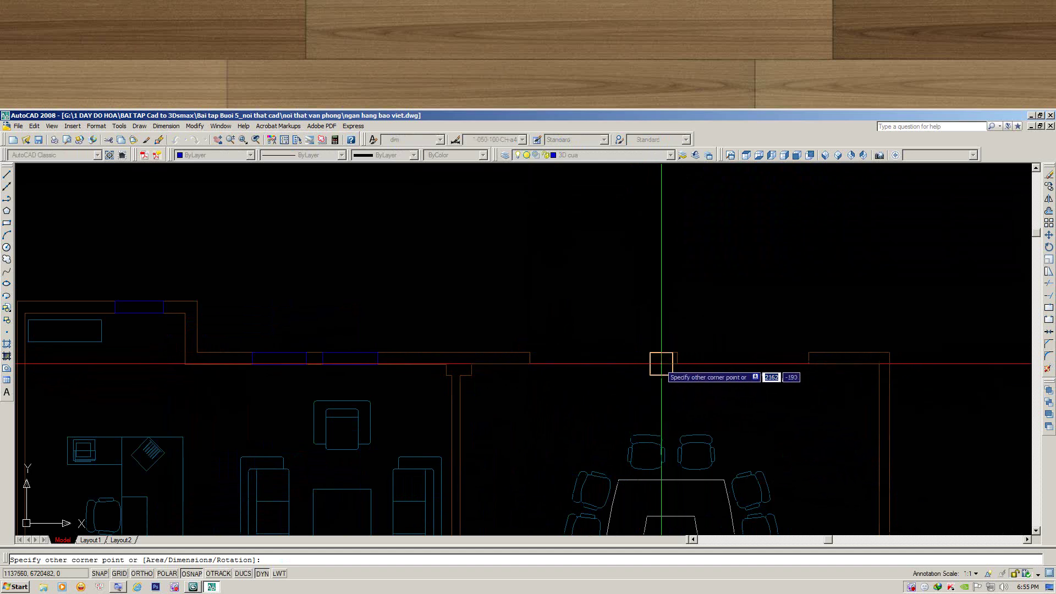
click(804, 362)
Draw a rectangle over the door opening.
scroll(730, 405, down, 3)
scroll(632, 357, up, 3)
scroll(577, 311, up, 3)
key(Return)
scroll(578, 312, up, 2)
click(608, 264)
scroll(634, 412, up, 3)
click(634, 416)
scroll(589, 424, down, 3)
scroll(499, 417, down, 2)
Draw a rectangle outlining a door frame.
key(Return)
scroll(528, 341, up, 5)
click(440, 295)
scroll(687, 297, up, 3)
click(655, 300)
scroll(551, 358, down, 5)
scroll(550, 358, down, 3)
scroll(539, 405, up, 3)
scroll(516, 351, up, 3)
scroll(501, 304, up, 2)
Draw a rectangle over the next door frame, snapping to its corners.
key(Return)
click(501, 304)
scroll(659, 330, down, 2)
scroll(534, 371, up, 3)
scroll(767, 334, down, 2)
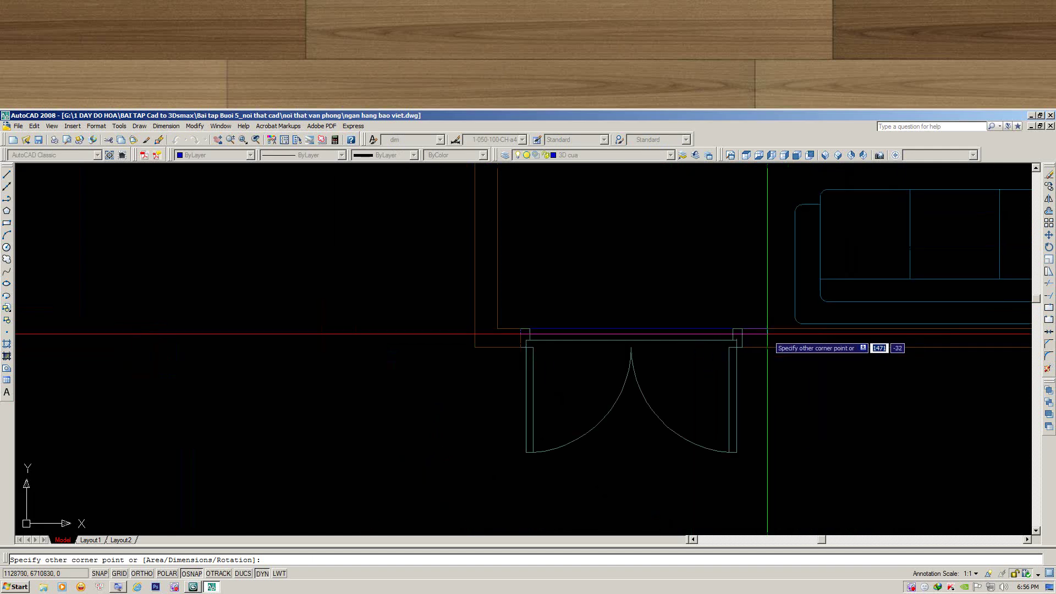
click(739, 347)
scroll(739, 347, down, 4)
scroll(484, 495, down, 2)
scroll(660, 330, up, 2)
scroll(660, 341, up, 2)
Zoom out to the whole floor plan and check the layer list without changing it.
middle_drag(629, 323, 552, 337)
scroll(552, 336, down, 3)
scroll(566, 330, down, 2)
scroll(589, 283, up, 3)
scroll(564, 385, up, 1)
middle_drag(564, 385, 564, 354)
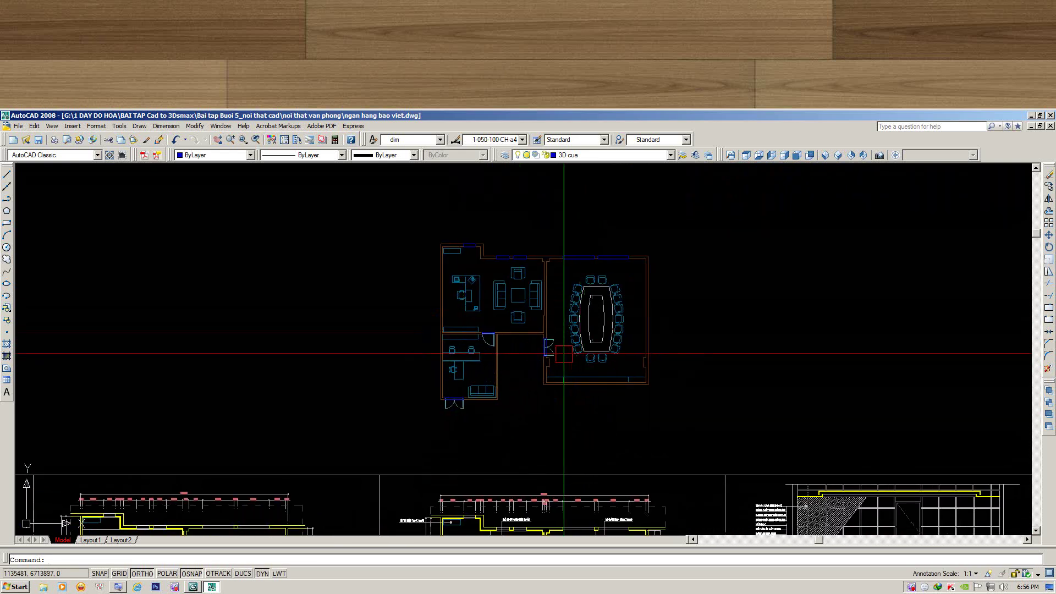
click(609, 154)
key(Escape)
scroll(557, 330, up, 3)
middle_drag(558, 330, 574, 338)
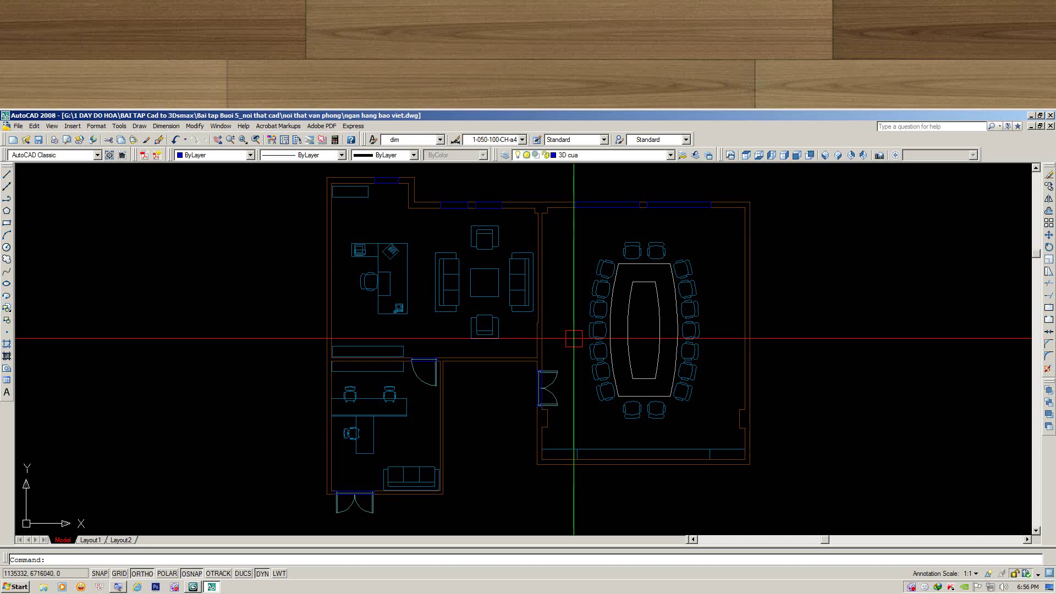
Purge all unused items from the drawing with Yes to All, then close Purge.
text(pu)
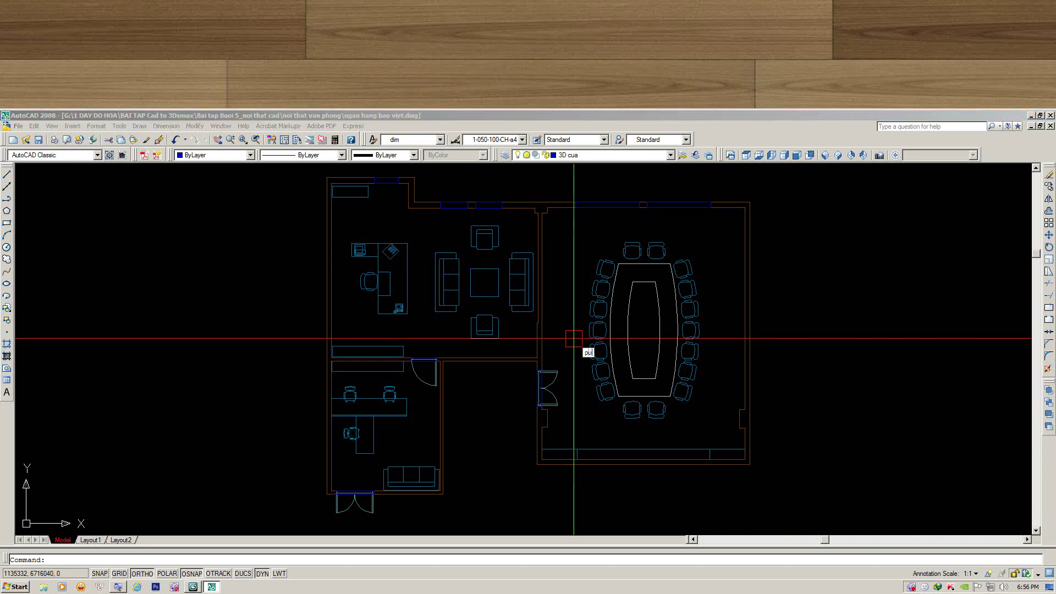
key(Return)
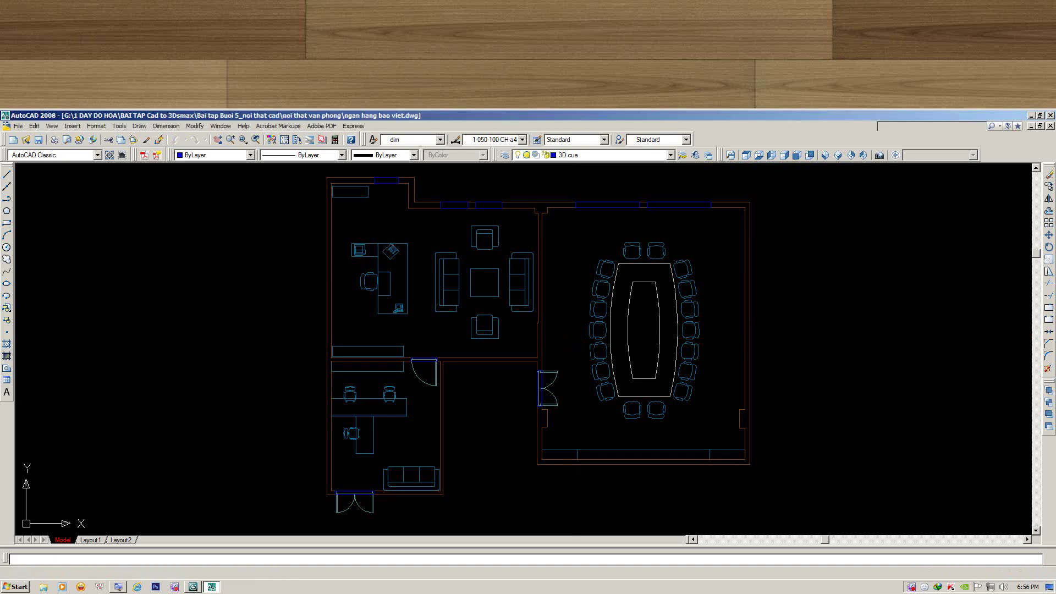
drag(585, 181, 609, 188)
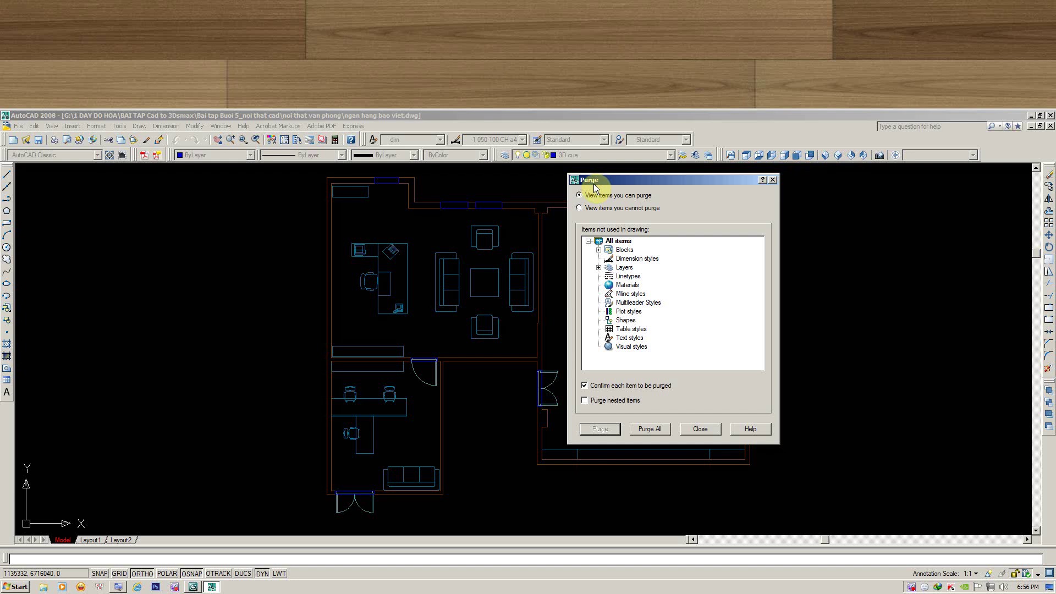
key(Escape)
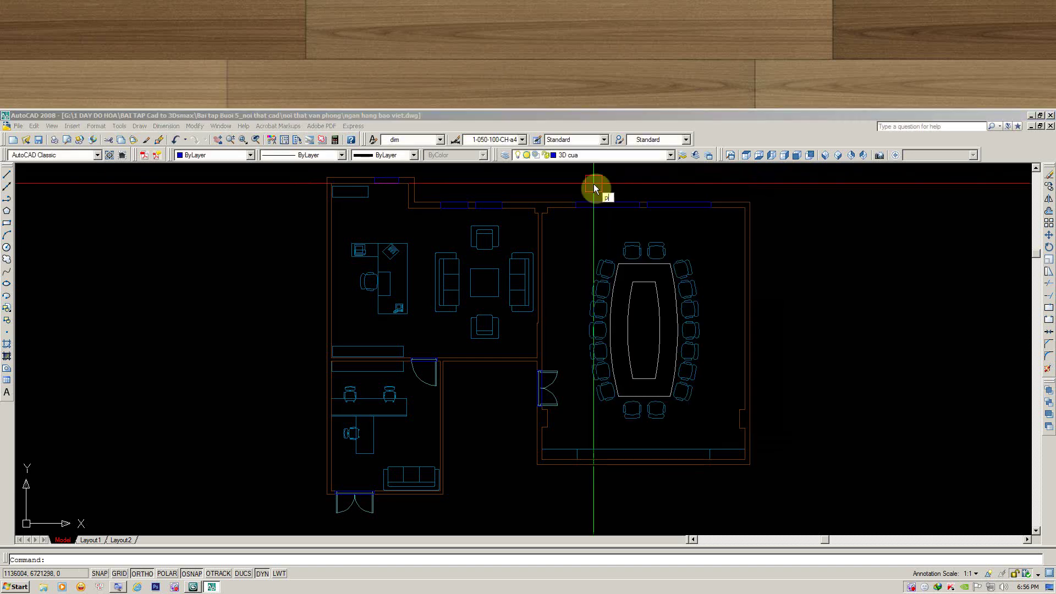
key(Return)
drag(599, 182, 606, 176)
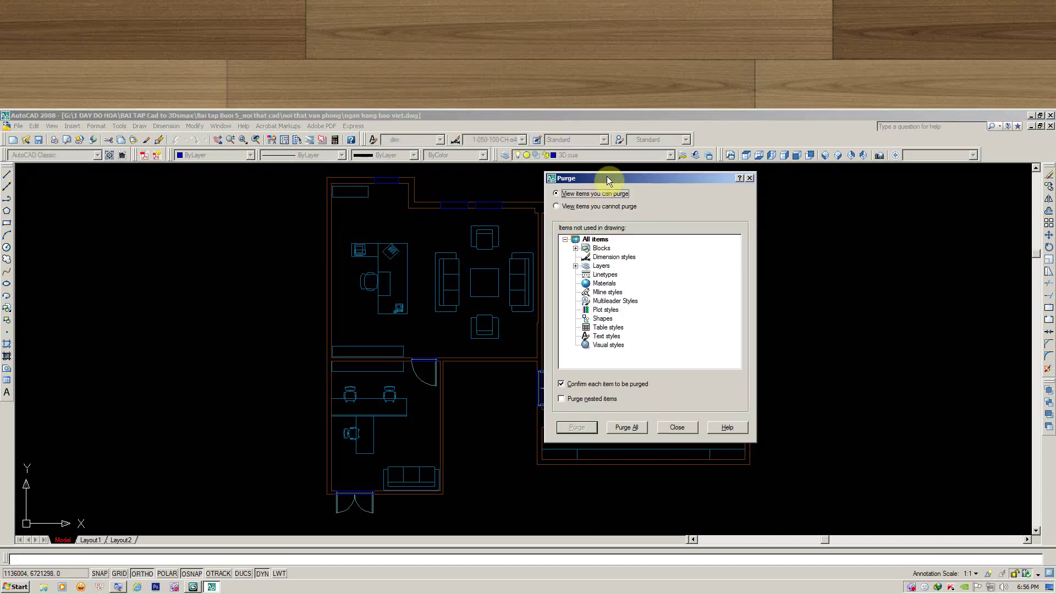
click(638, 426)
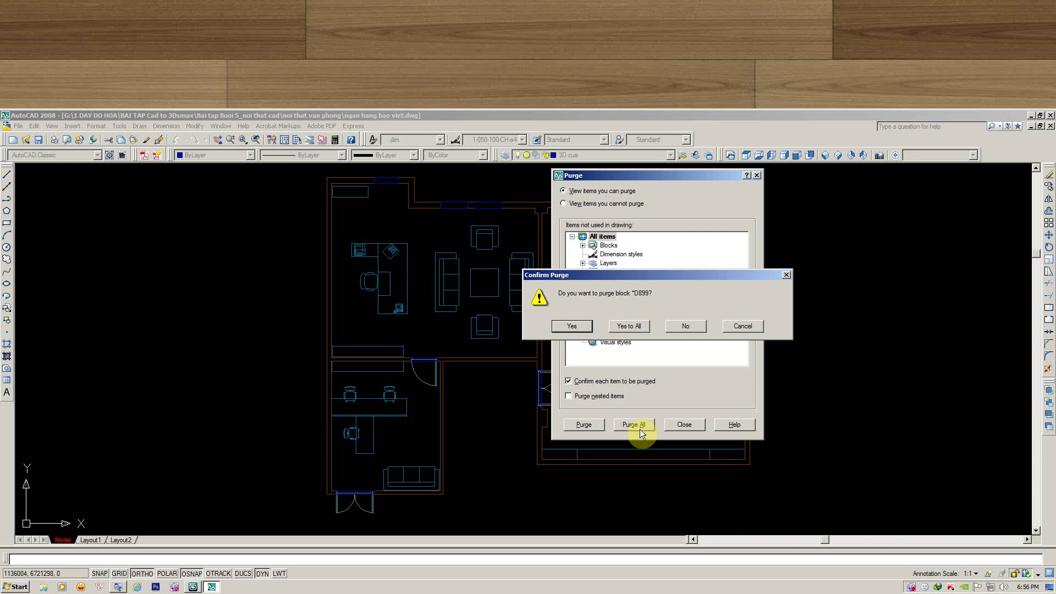
click(632, 330)
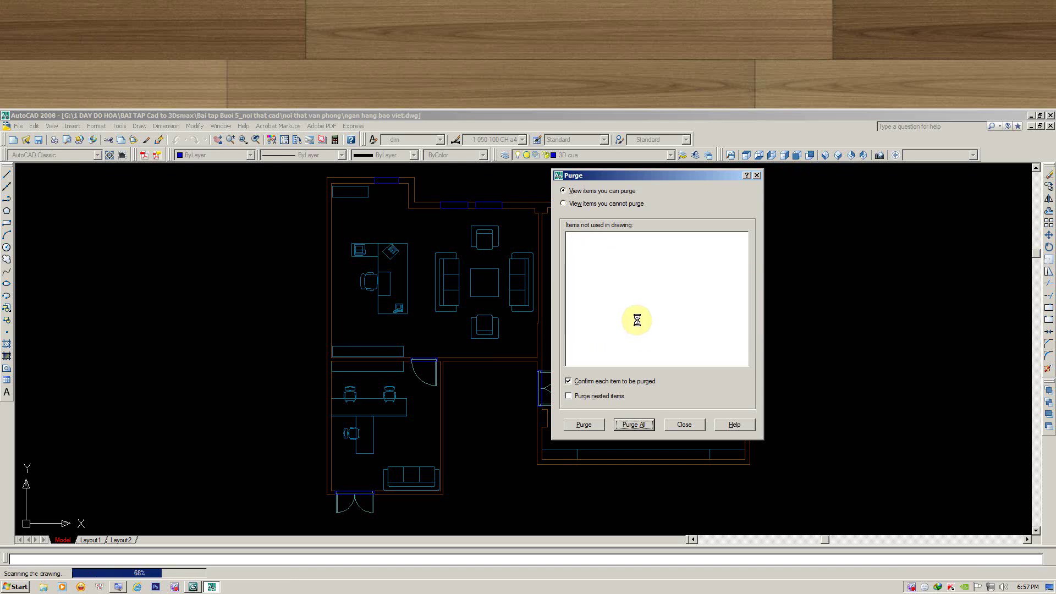
click(688, 425)
Check the layer list unchanged and reposition the floor plan in view.
scroll(572, 264, down, 1)
scroll(589, 220, down, 1)
click(641, 155)
click(747, 308)
scroll(718, 283, up, 2)
scroll(718, 283, down, 1)
middle_drag(572, 330, 595, 268)
scroll(582, 289, up, 2)
middle_drag(490, 278, 540, 270)
middle_drag(418, 221, 415, 236)
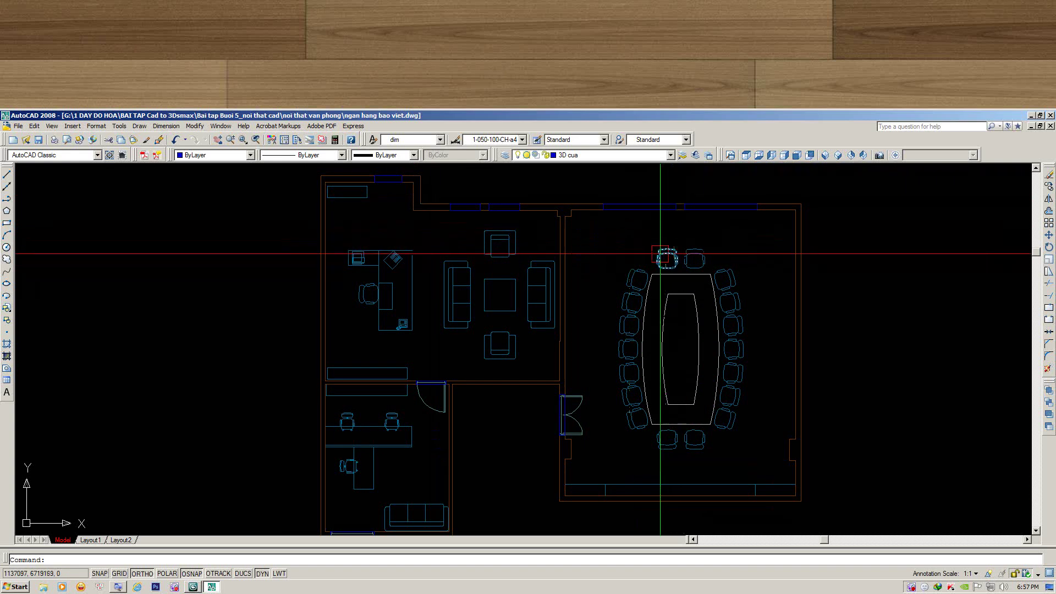
Zoom in and out around the drawing to bring the floor plans into view.
middle_drag(664, 296, 665, 294)
scroll(669, 286, up, 2)
scroll(670, 291, up, 1)
scroll(679, 299, up, 1)
scroll(682, 299, down, 5)
scroll(676, 301, down, 1)
scroll(655, 311, down, 1)
scroll(665, 318, up, 2)
scroll(660, 325, down, 1)
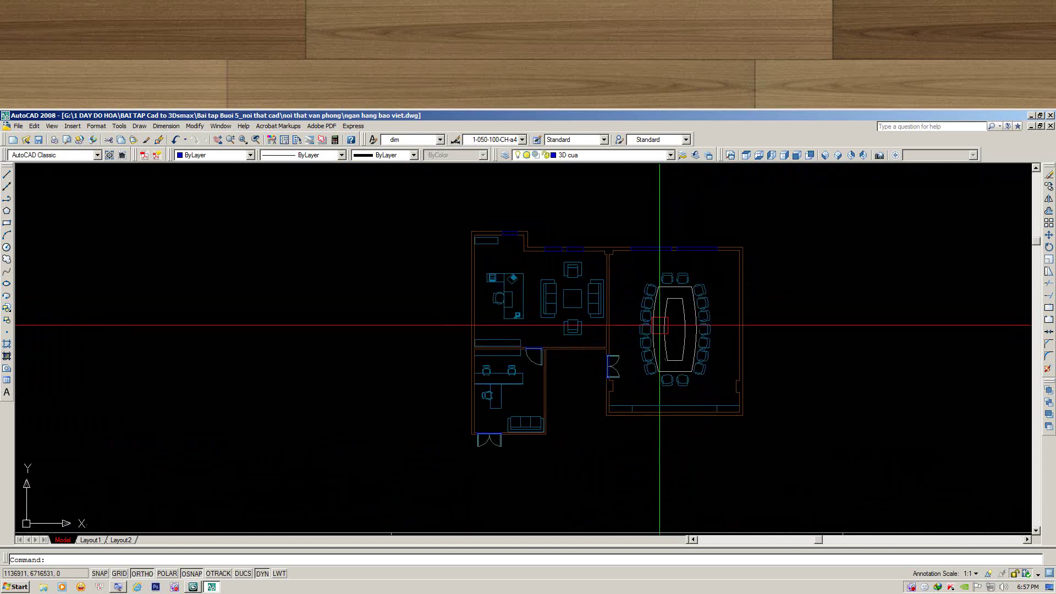
scroll(679, 292, up, 2)
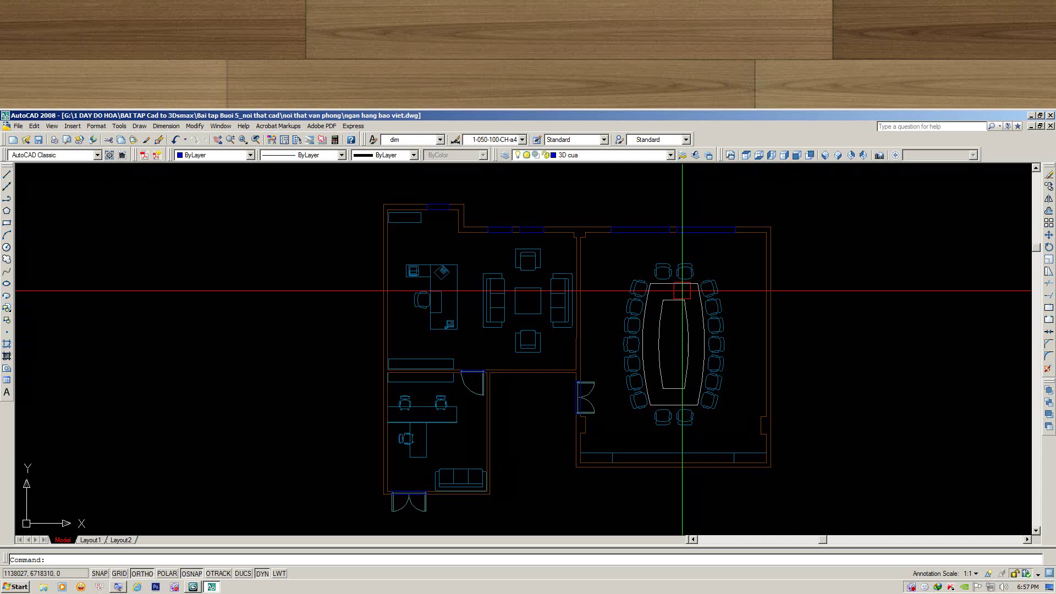
scroll(659, 308, down, 10)
scroll(618, 325, up, 1)
scroll(594, 344, up, 2)
scroll(573, 367, up, 2)
scroll(604, 341, up, 3)
scroll(636, 314, up, 3)
scroll(592, 247, up, 3)
scroll(592, 357, down, 6)
middle_drag(592, 330, 599, 385)
Confirm 3D cua stays the current layer, then pan and zoom onto the plan.
click(650, 155)
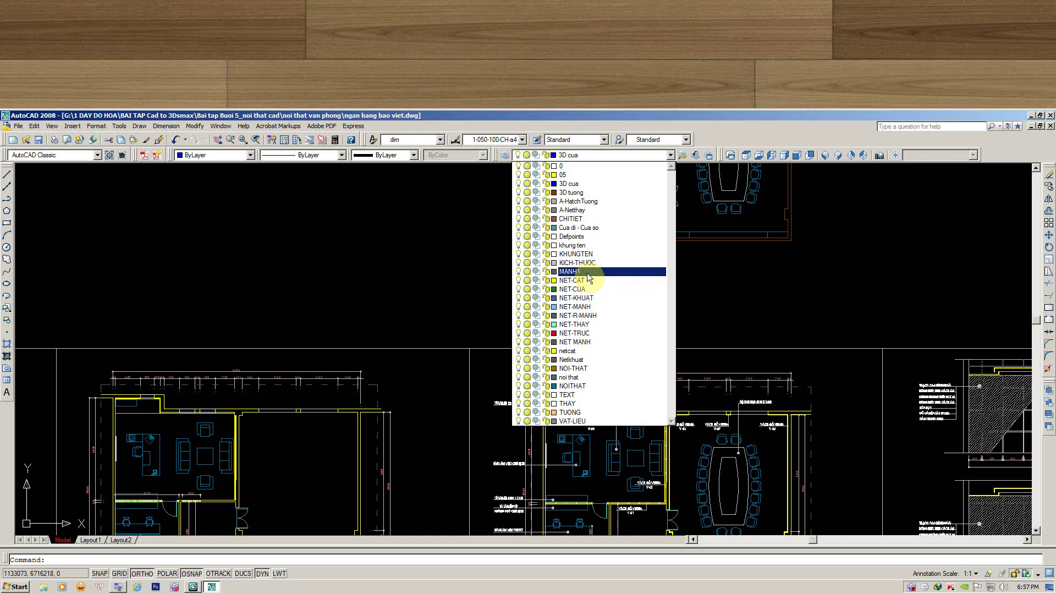
click(733, 306)
middle_drag(675, 303, 663, 368)
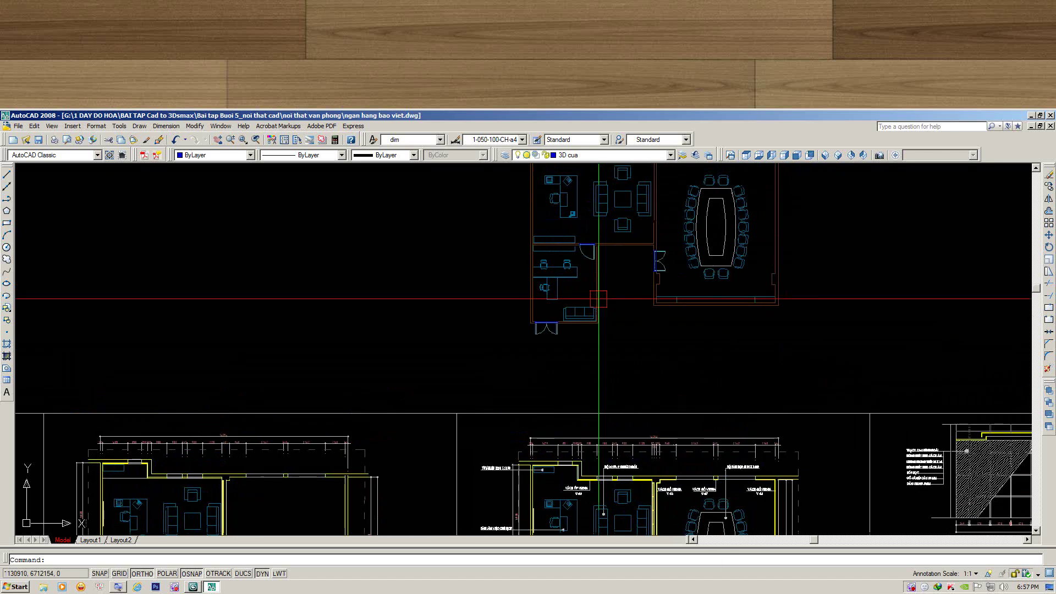
middle_drag(599, 299, 588, 333)
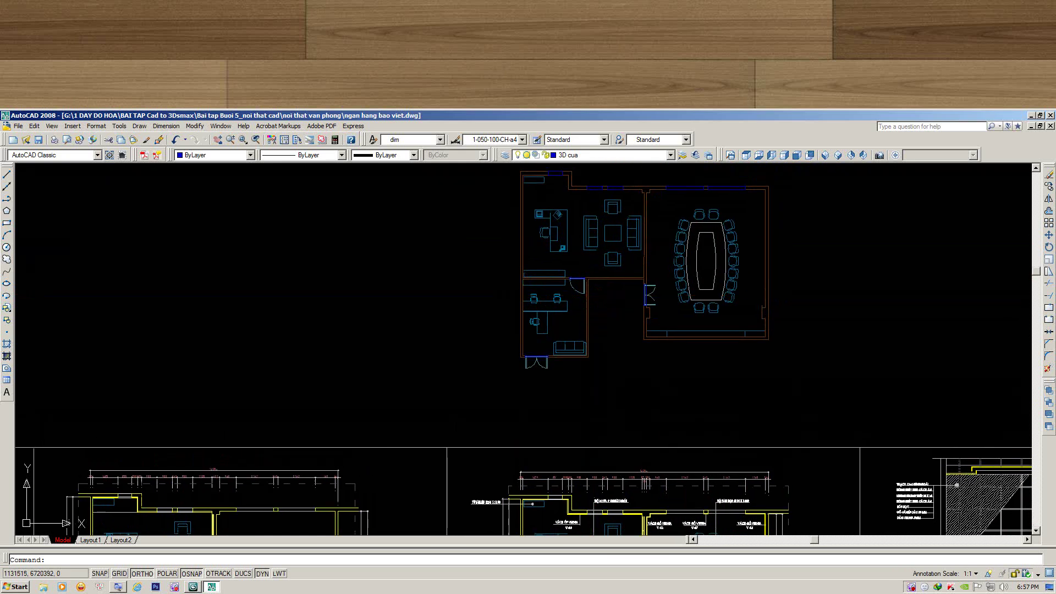
middle_drag(615, 232, 603, 246)
scroll(612, 251, up, 1)
scroll(627, 231, up, 1)
scroll(628, 223, up, 1)
scroll(628, 223, down, 2)
scroll(628, 223, down, 1)
scroll(628, 223, down, 8)
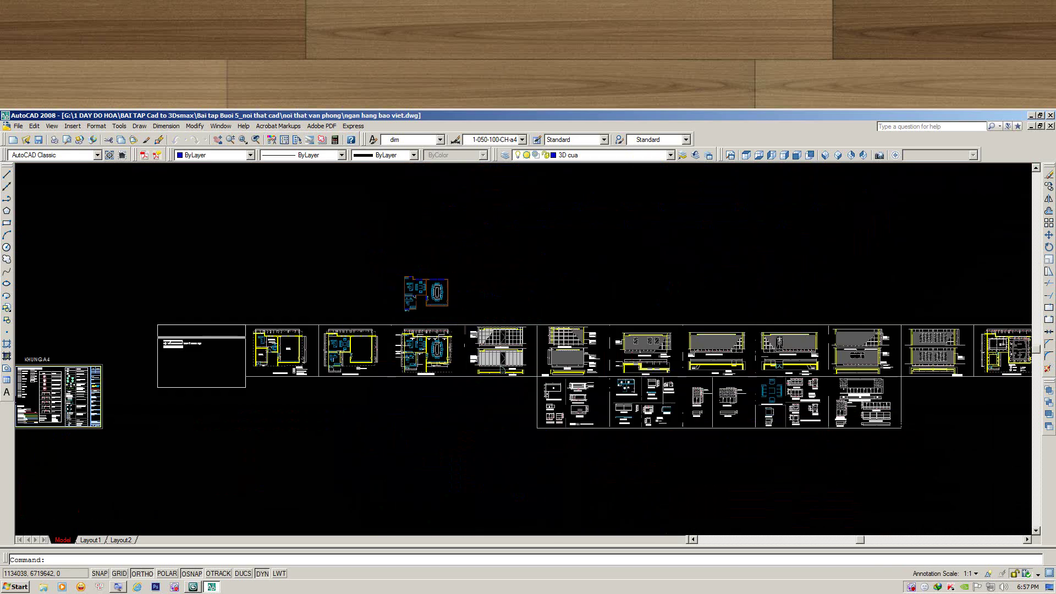
scroll(507, 259, up, 7)
scroll(490, 245, up, 2)
scroll(499, 287, up, 2)
scroll(508, 250, down, 1)
scroll(514, 256, down, 4)
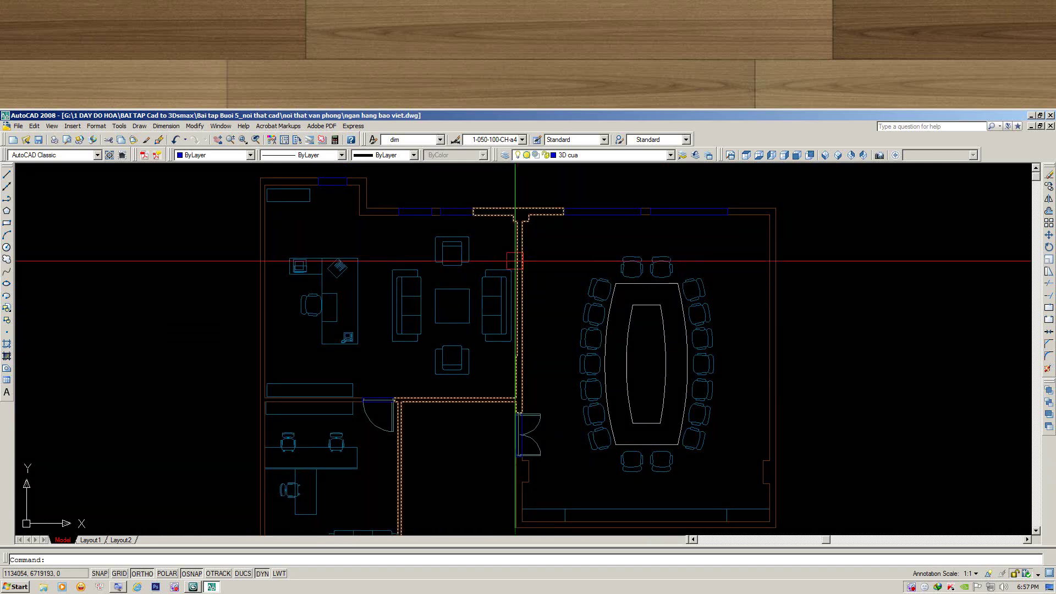
scroll(529, 239, up, 2)
scroll(529, 239, up, 1)
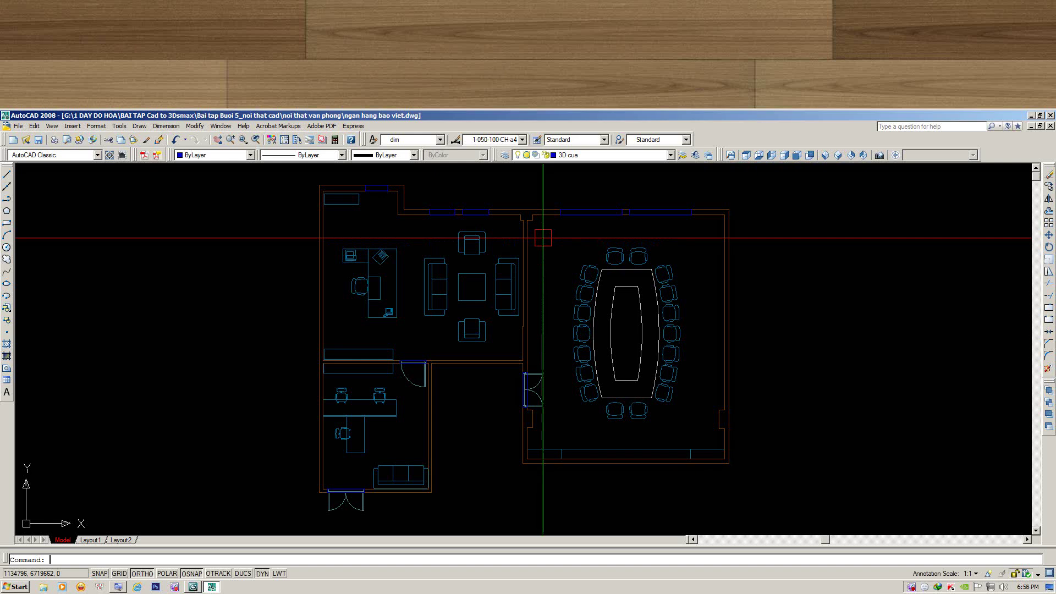
Start a polyline with PL, zoom to find its start point, then cancel it.
text(pl)
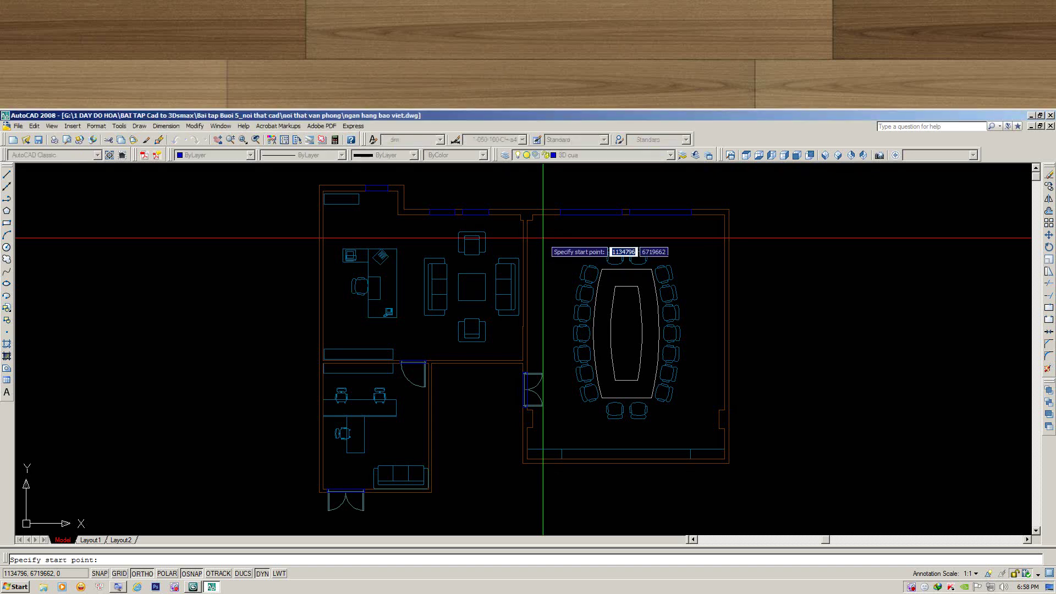
scroll(627, 253, up, 2)
scroll(740, 275, down, 4)
scroll(704, 275, down, 2)
scroll(670, 271, up, 2)
scroll(699, 264, up, 1)
scroll(696, 279, down, 2)
scroll(695, 279, up, 1)
scroll(690, 256, up, 1)
key(Escape)
Create a new layer named 3d san with green colour 82.
click(622, 156)
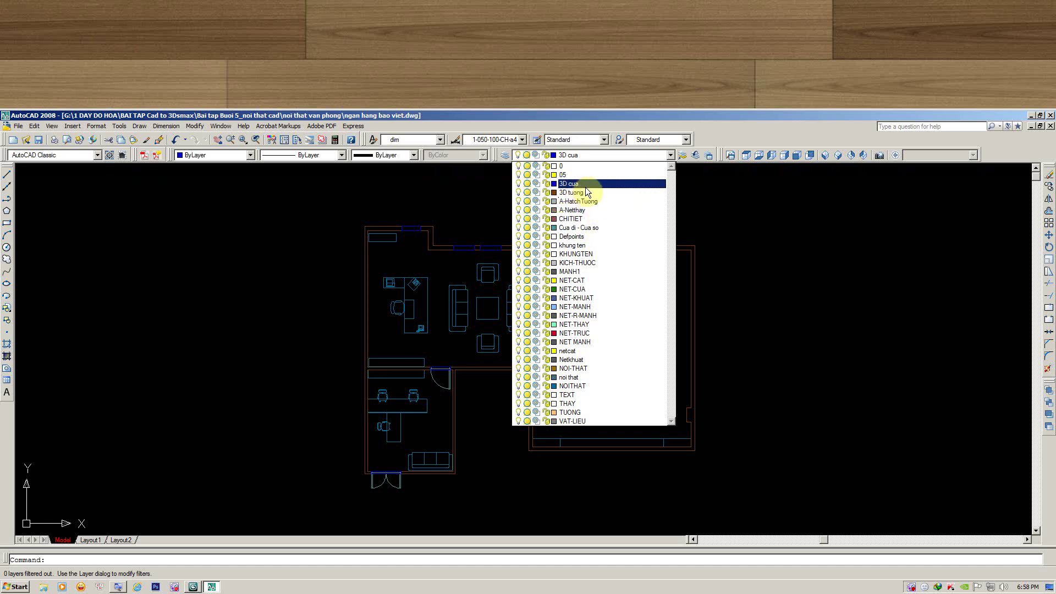
click(562, 187)
text(la)
key(Return)
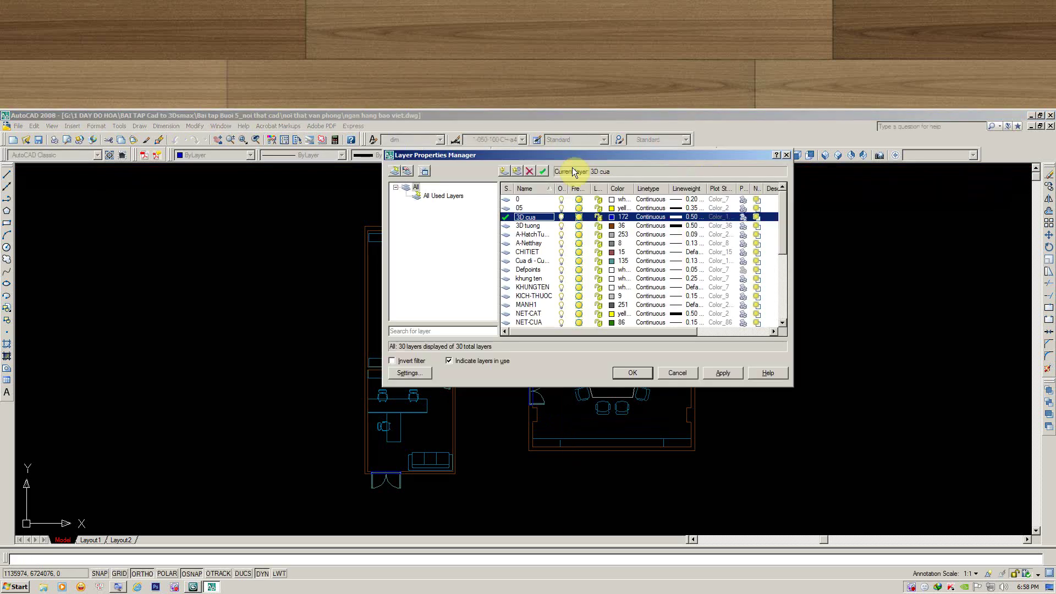
click(504, 171)
text(3d san)
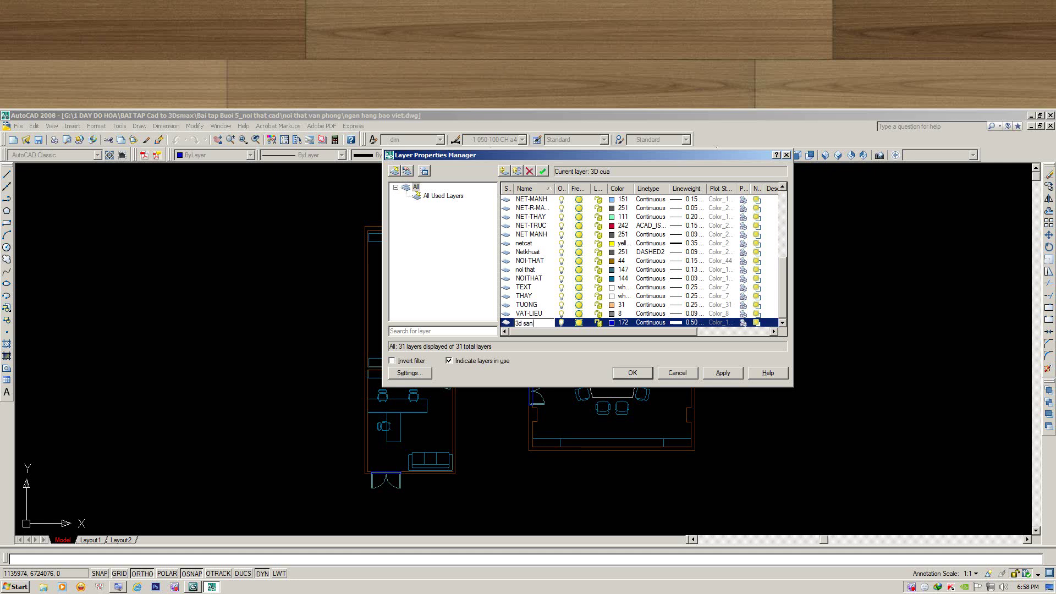
click(613, 322)
click(422, 297)
click(722, 373)
click(632, 372)
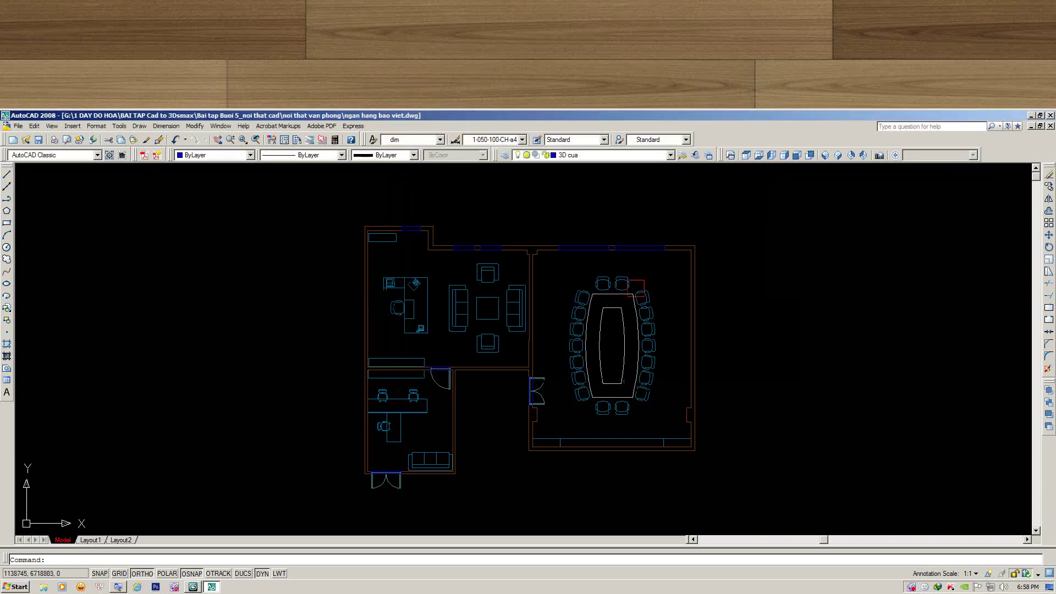
Make 3d san current and start a polyline at the plan's top-right corner.
click(577, 154)
click(579, 192)
text(pl)
key(Return)
click(694, 246)
scroll(708, 456, up, 1)
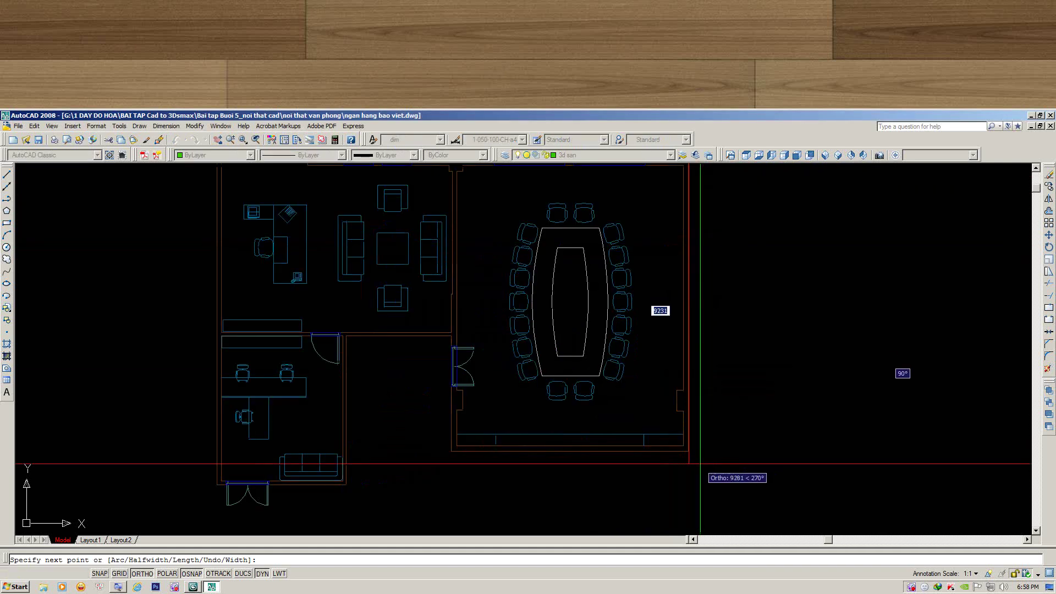
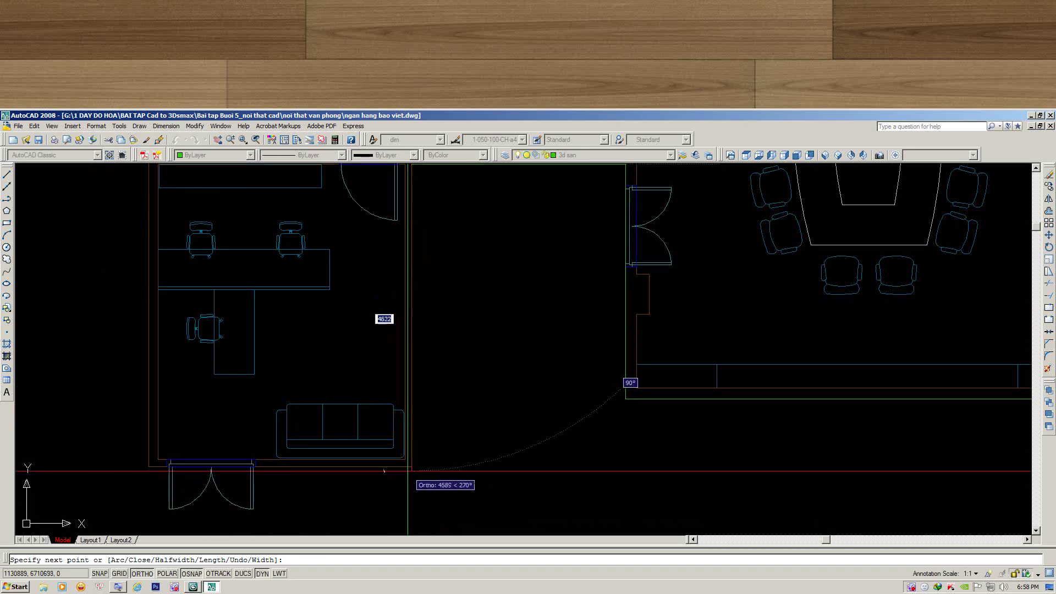
Continue the green polyline around the wall corners, including the step and the top wall, and end it.
click(411, 466)
click(147, 467)
scroll(219, 264, down, 3)
scroll(214, 278, up, 3)
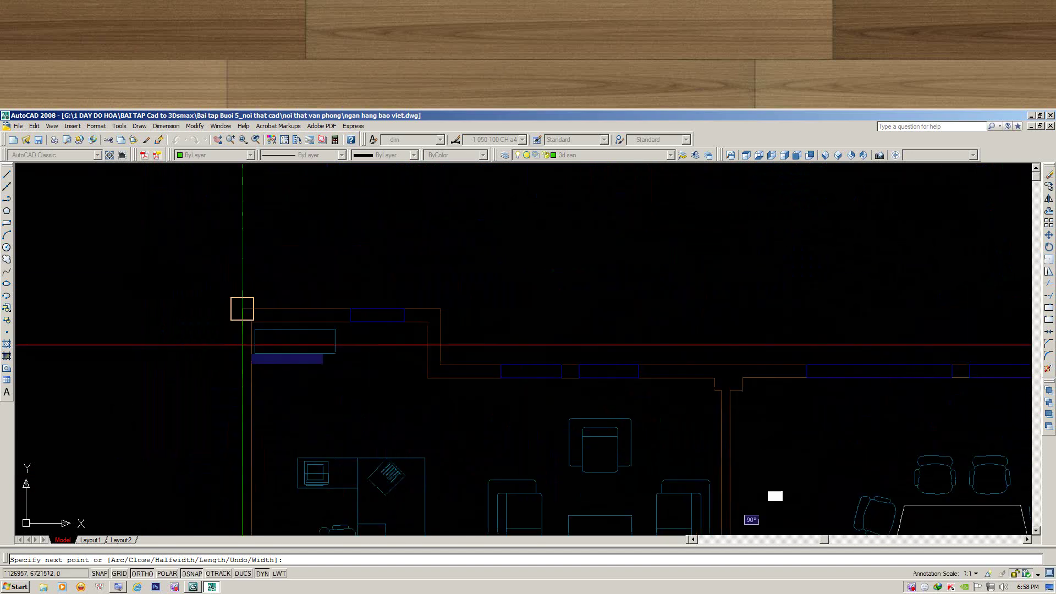
click(241, 309)
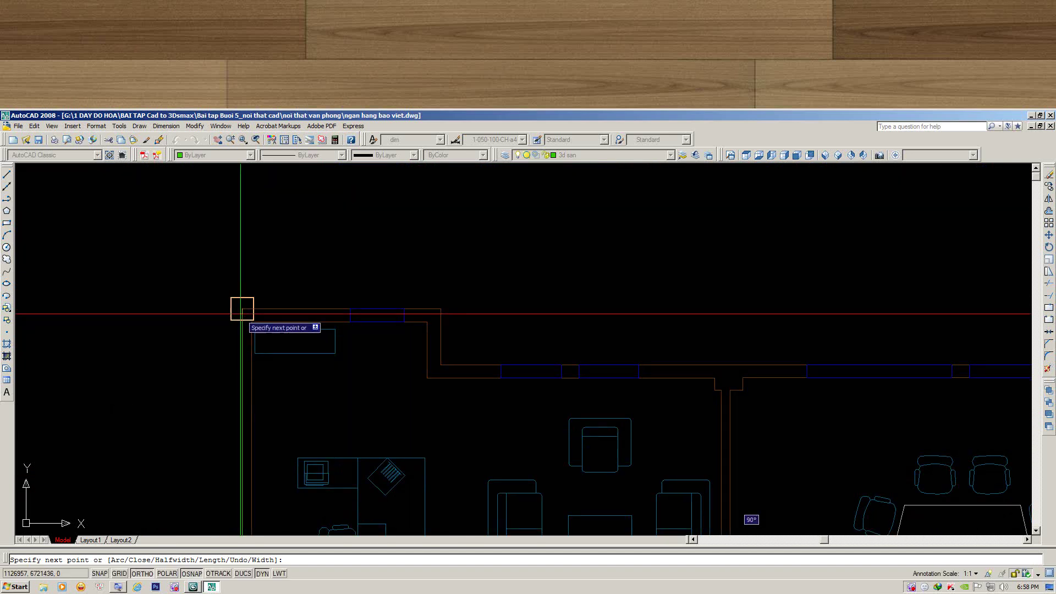
click(441, 309)
click(441, 364)
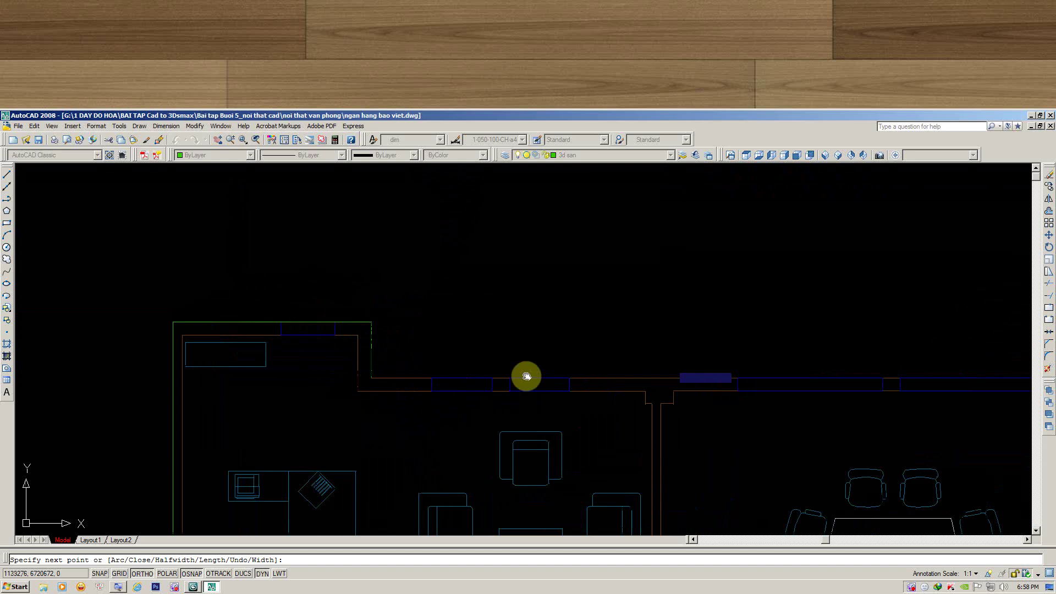
middle_drag(692, 359, 114, 349)
click(624, 364)
scroll(625, 363, down, 3)
key(Return)
middle_drag(623, 372, 691, 305)
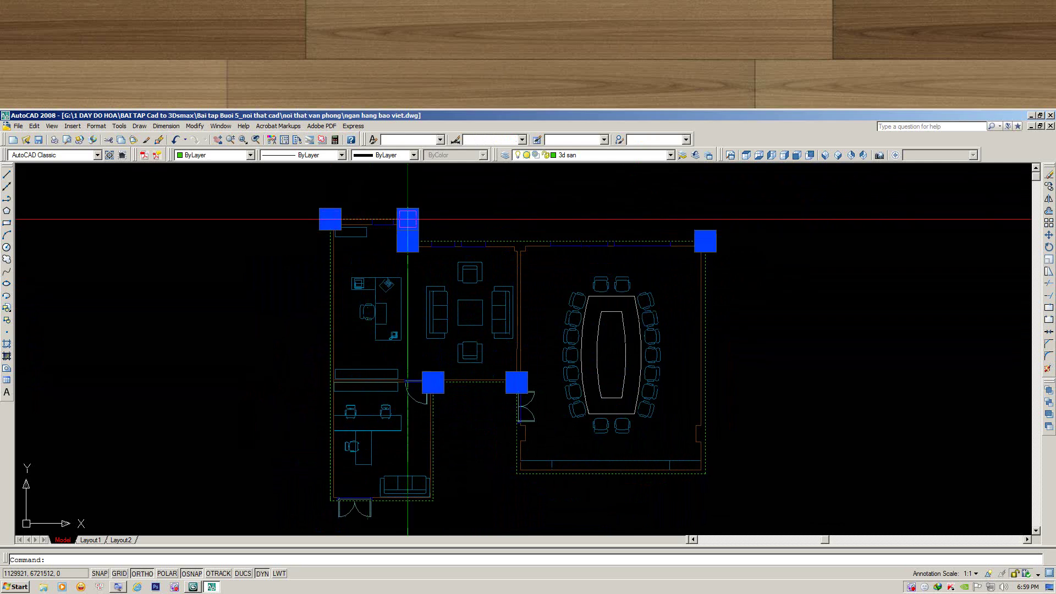
middle_drag(498, 296, 497, 298)
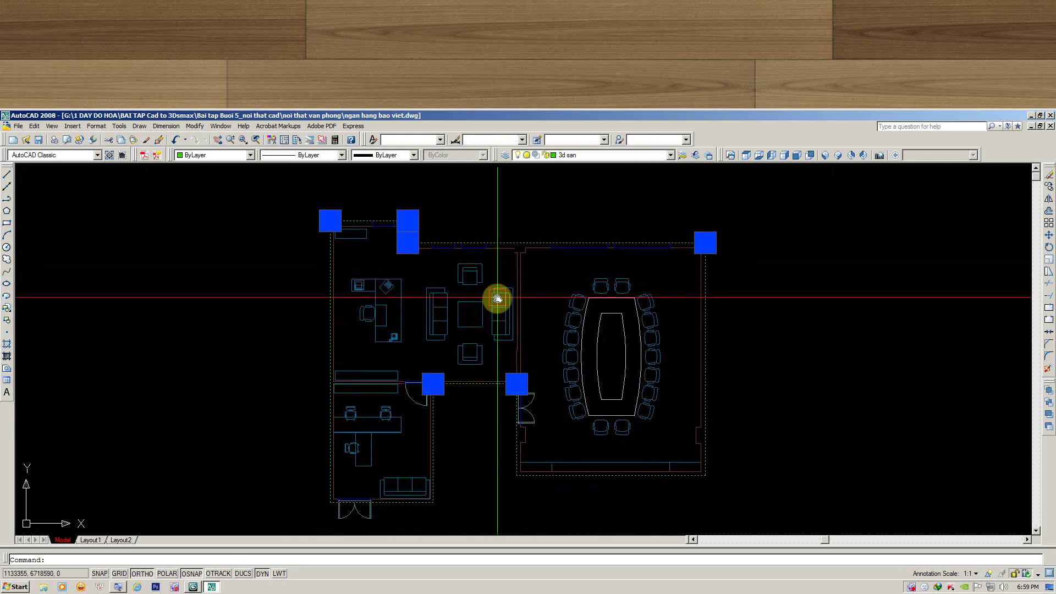
middle_drag(698, 272, 660, 285)
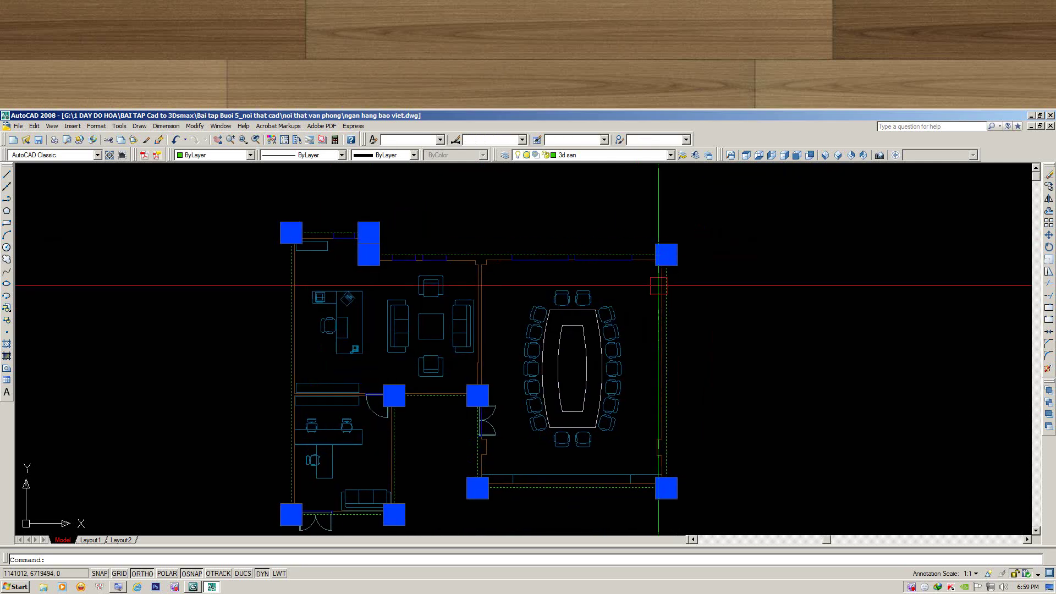
scroll(659, 285, down, 2)
scroll(619, 286, down, 2)
scroll(552, 279, up, 2)
scroll(525, 267, up, 2)
click(523, 265)
scroll(525, 272, down, 5)
scroll(531, 297, up, 2)
scroll(526, 284, up, 2)
middle_drag(526, 284, 501, 281)
text(ci)
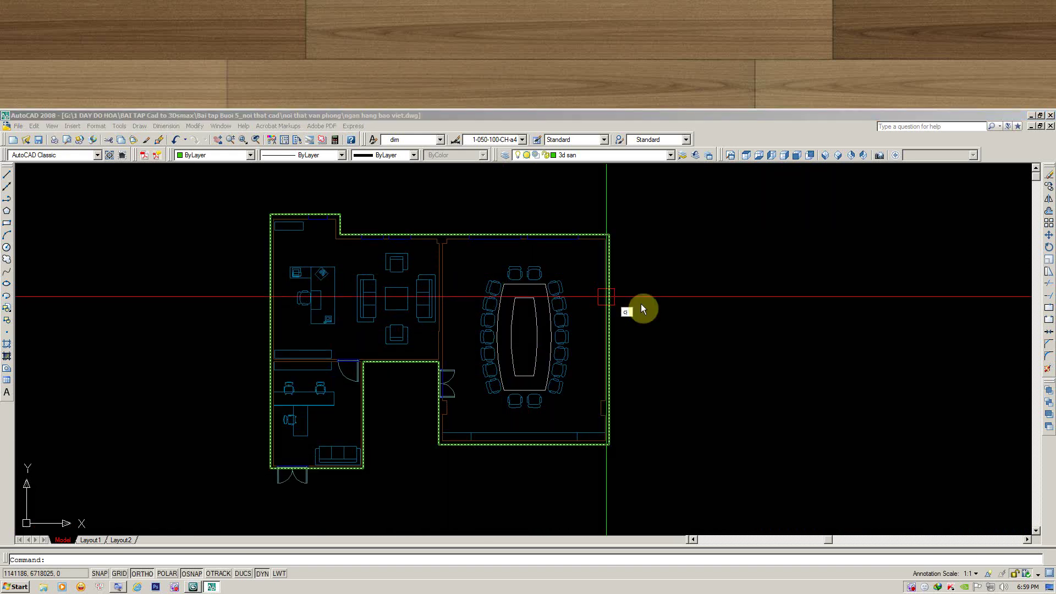
key(Return)
Draw a circle right of the plan and shrink its radius using the top grip.
click(766, 285)
click(813, 300)
middle_drag(813, 300, 639, 314)
click(638, 294)
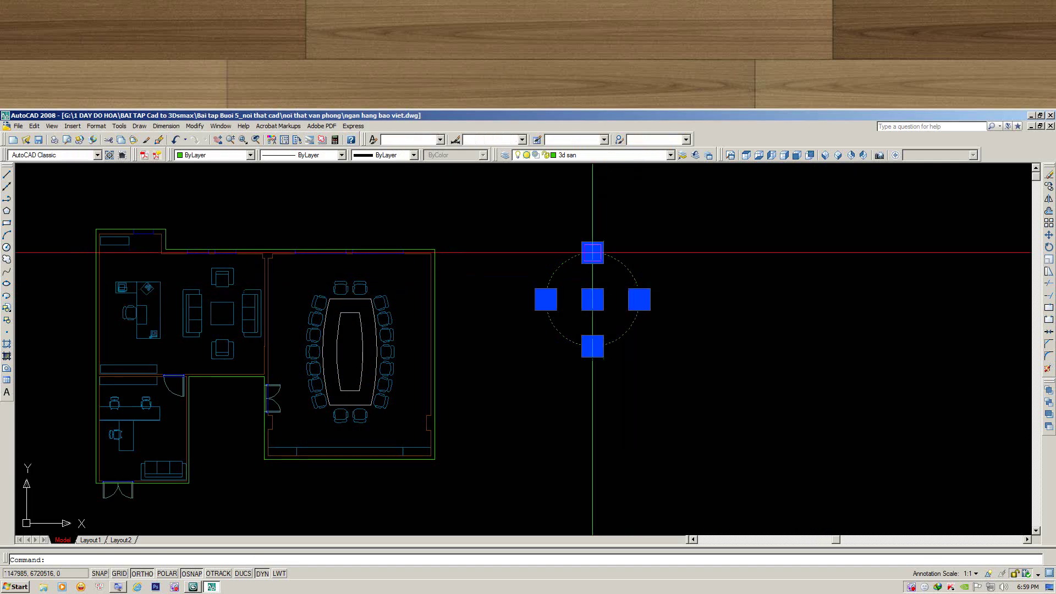
click(592, 253)
click(592, 275)
key(Escape)
middle_drag(650, 275, 603, 276)
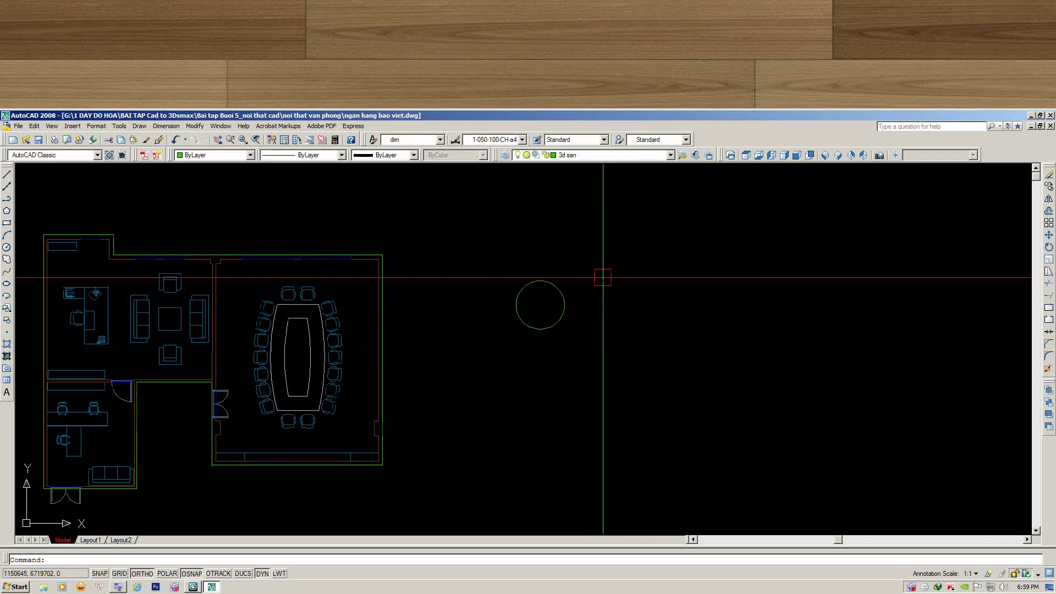
Draw an ellipse beside the circle with the EL command.
text(el)
key(Return)
click(622, 302)
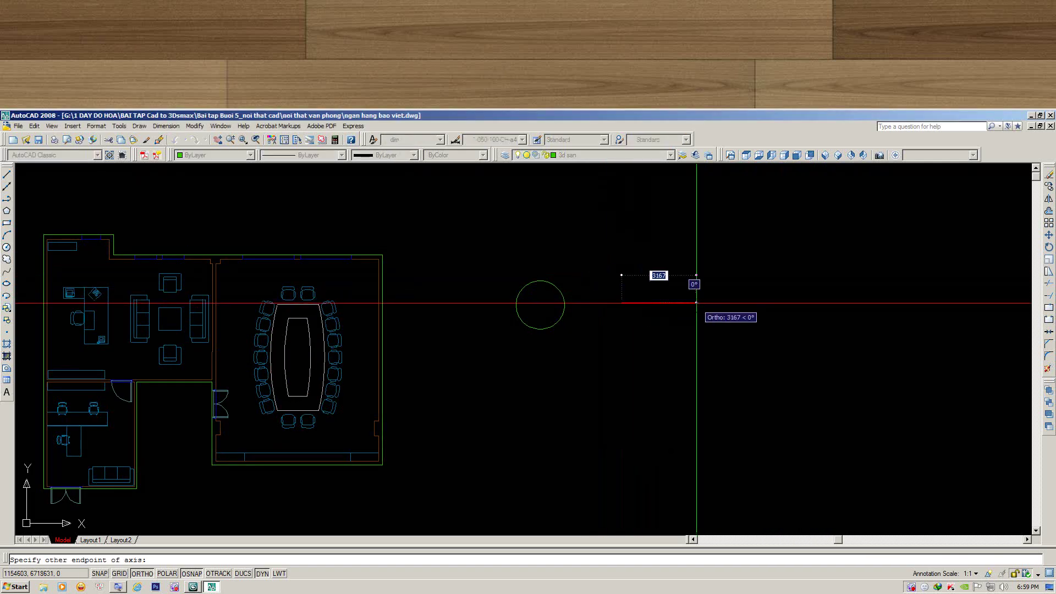
click(726, 302)
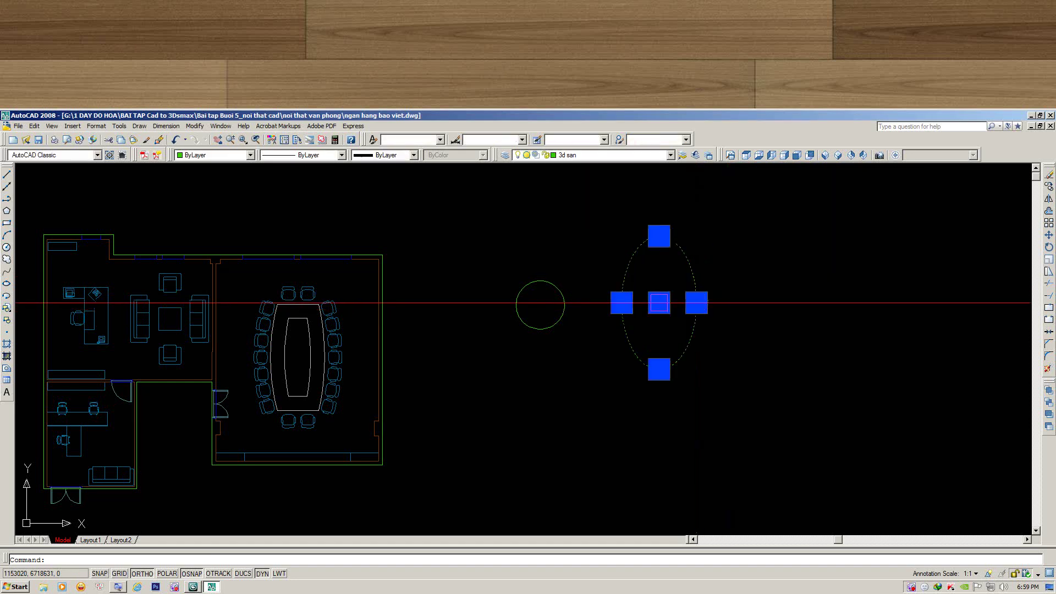
middle_drag(560, 290, 513, 300)
Delete the trial ellipse and circle.
key(Delete)
click(513, 303)
key(Delete)
middle_drag(323, 292, 471, 287)
click(483, 291)
key(Escape)
scroll(489, 298, down, 3)
scroll(494, 319, up, 3)
scroll(467, 265, down, 1)
Draw a closed six-sided stepped outline from separate lines using LINE.
key(l)
key(Return)
middle_drag(555, 265, 428, 283)
click(473, 274)
click(714, 274)
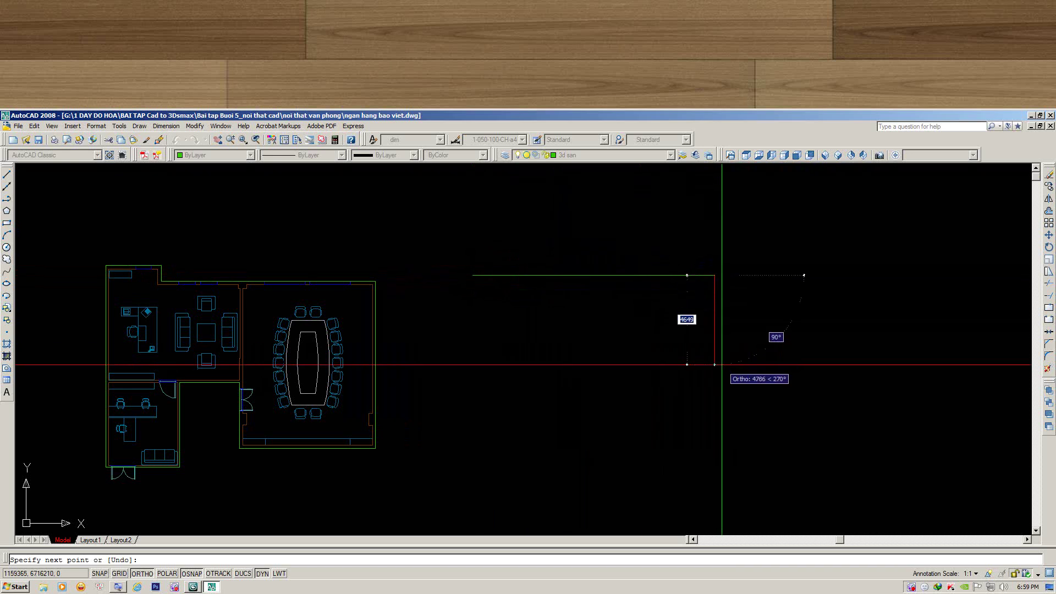
click(714, 394)
click(638, 393)
click(638, 465)
click(471, 452)
click(473, 275)
key(Return)
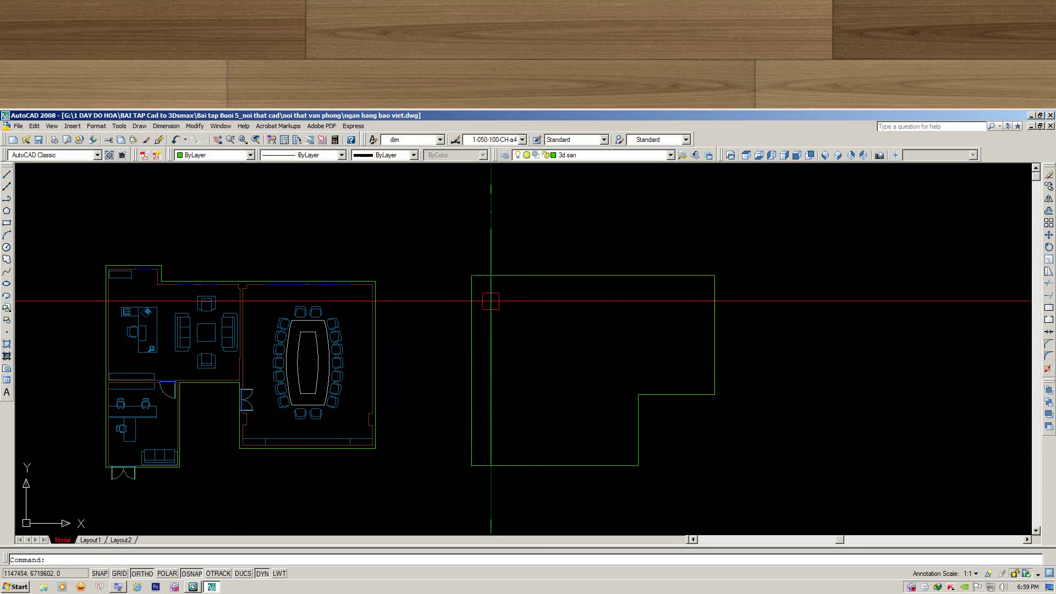
Cancel the Fillet command, then select several outline lines to confirm they are separate.
text(f)
key(Return)
key(Escape)
scroll(511, 308, down, 1)
scroll(511, 309, down, 1)
click(511, 287)
click(486, 377)
click(590, 385)
click(627, 361)
key(Escape)
scroll(599, 329, up, 3)
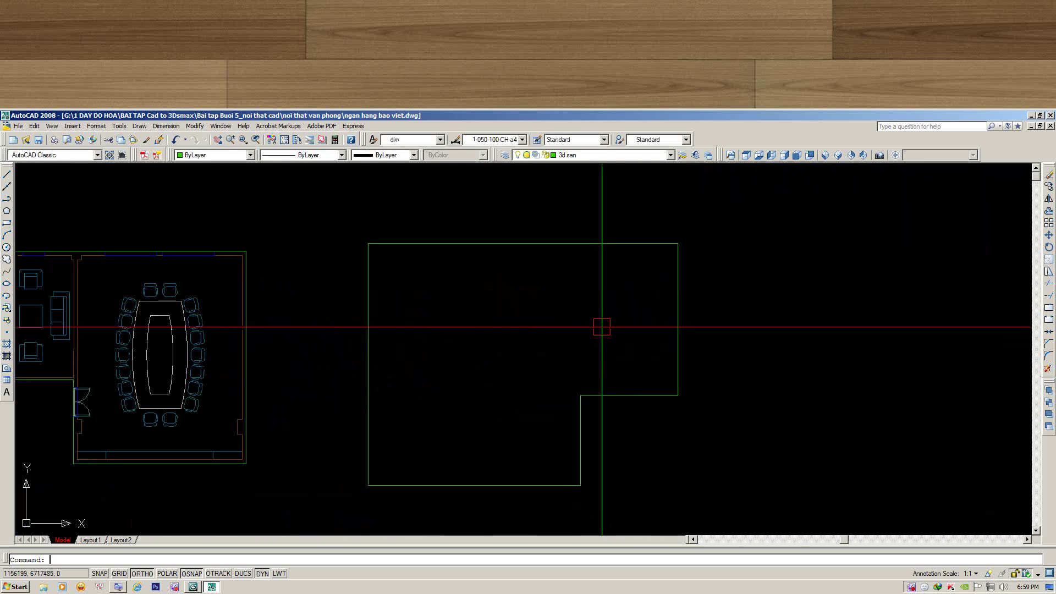
With PEDIT, convert the outline's top line to a polyline and join the other lines onto it.
text(pe)
key(Return)
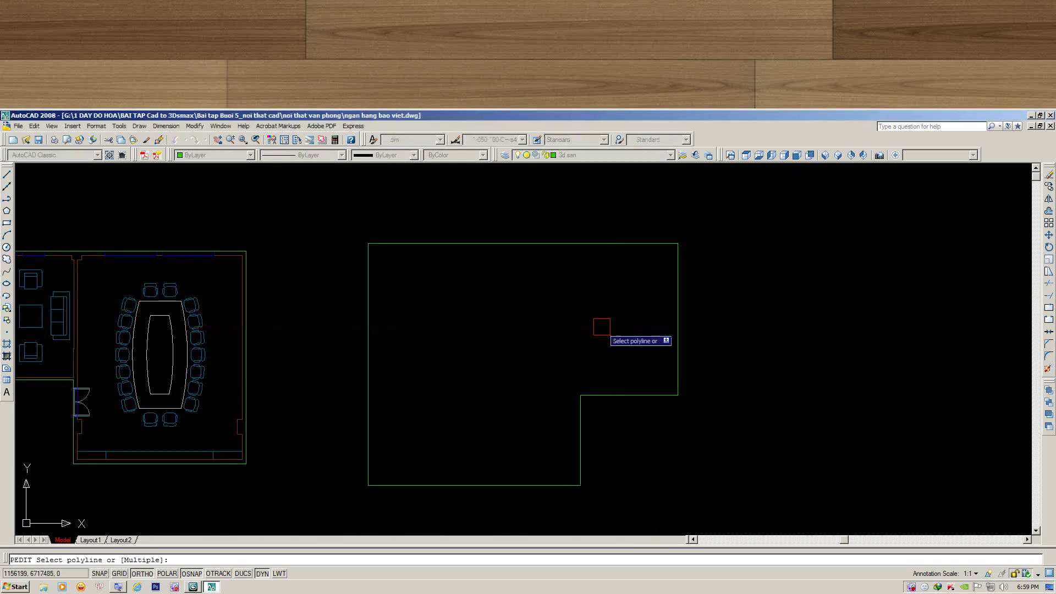
key(Escape)
text(pe)
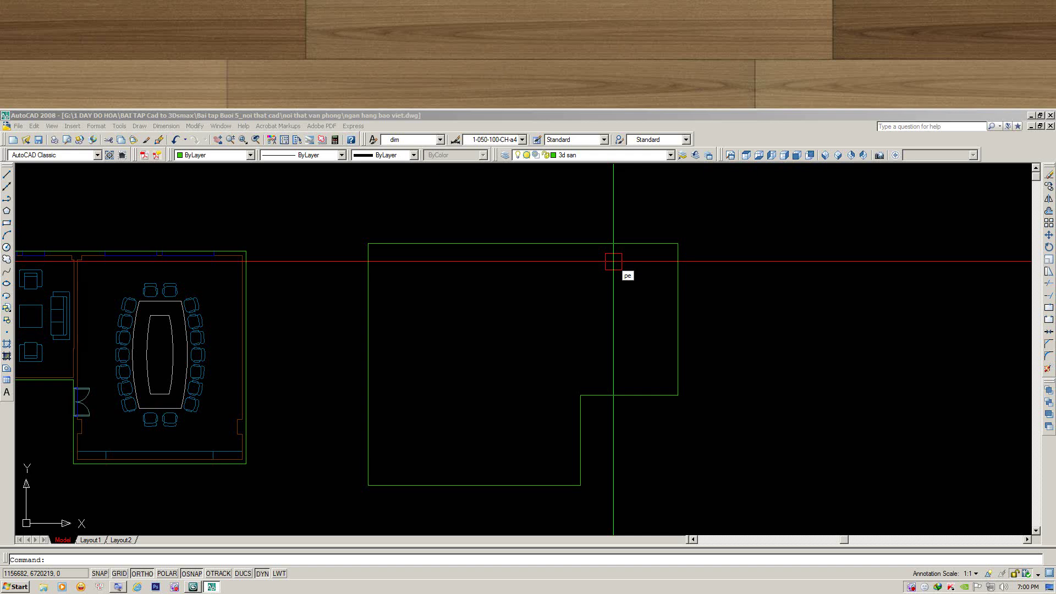
key(Return)
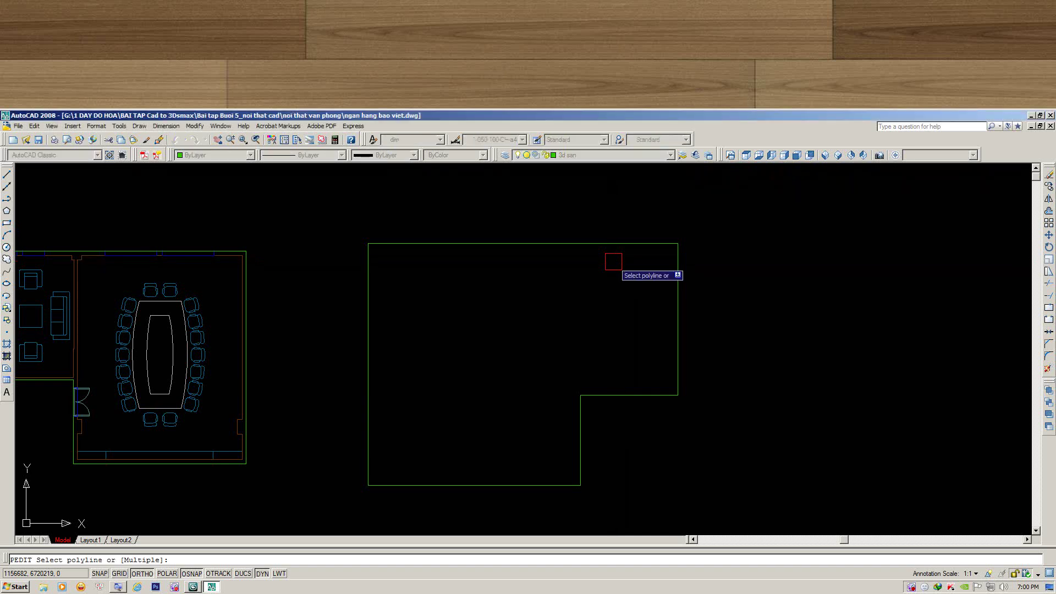
click(594, 253)
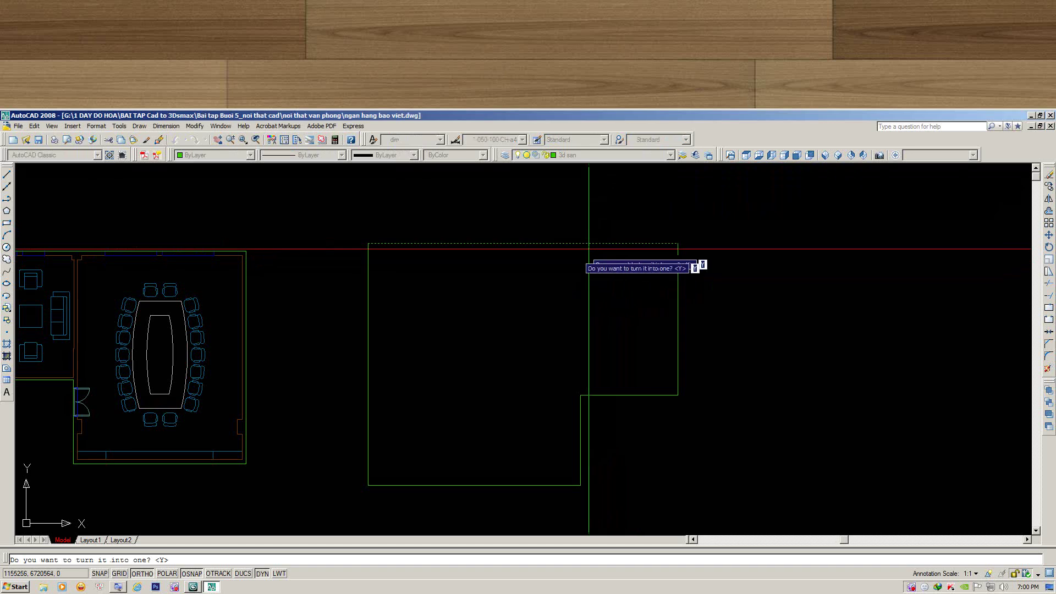
right_click(512, 272)
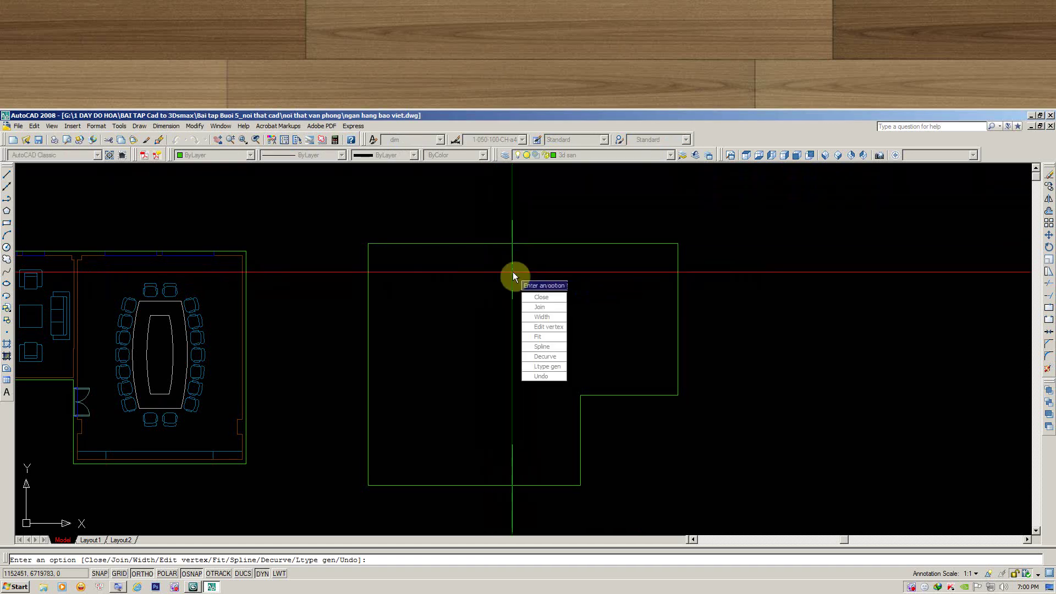
click(546, 306)
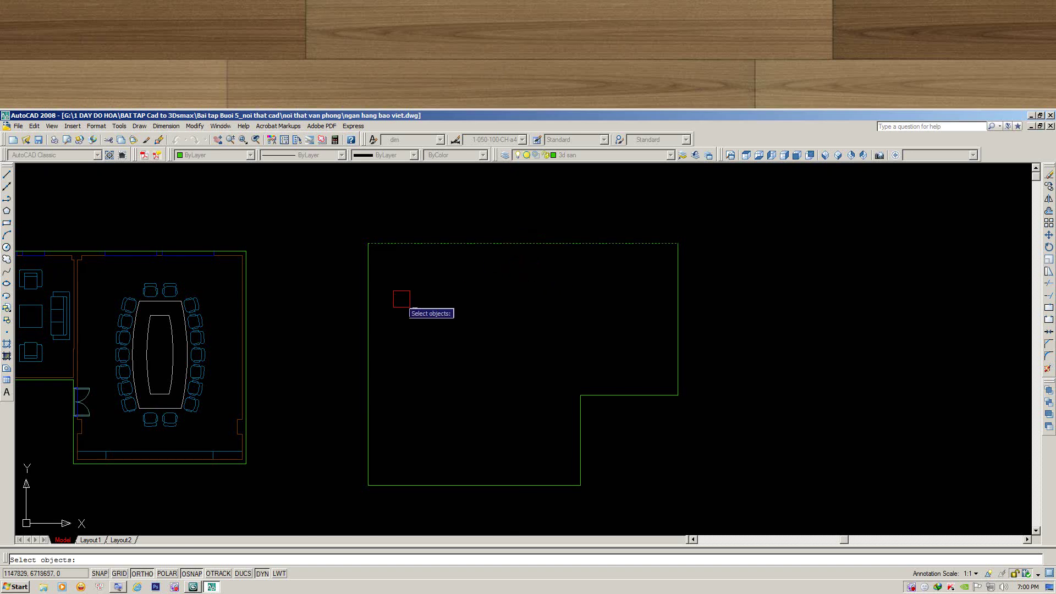
drag(769, 361, 474, 492)
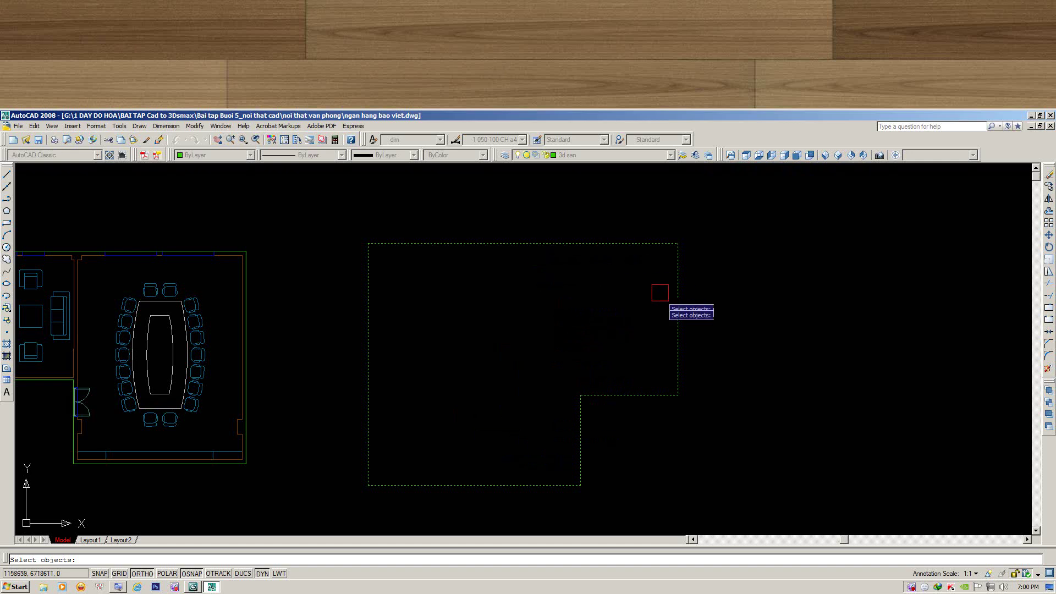
right_click(541, 354)
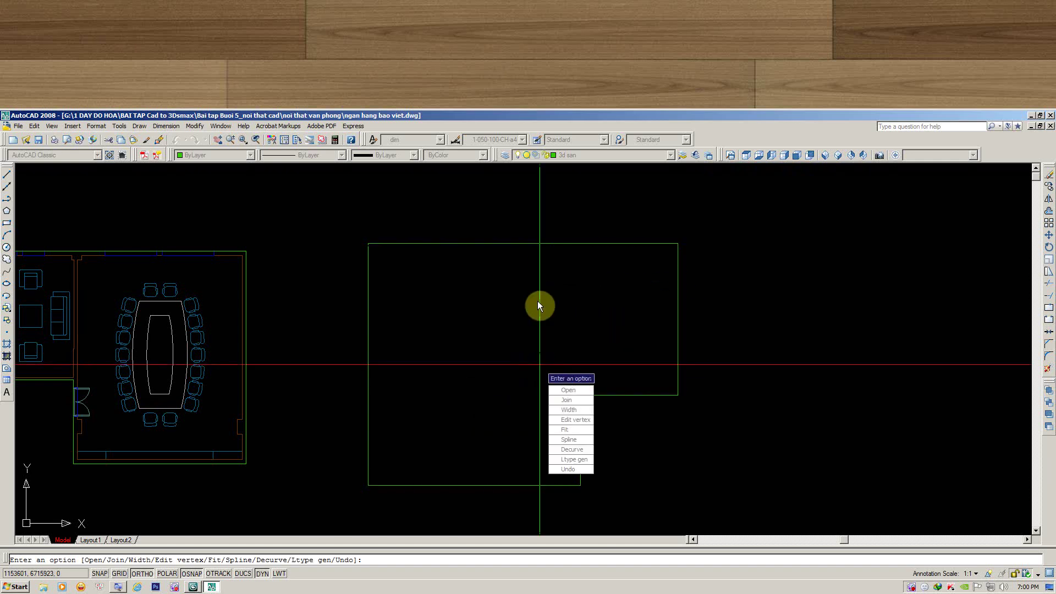
key(Escape)
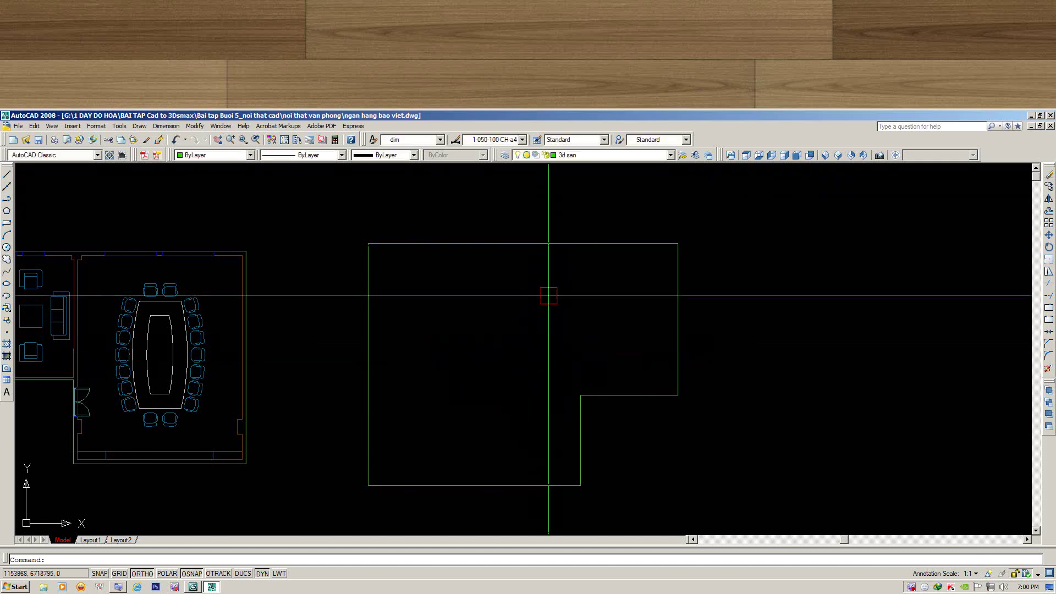
click(558, 243)
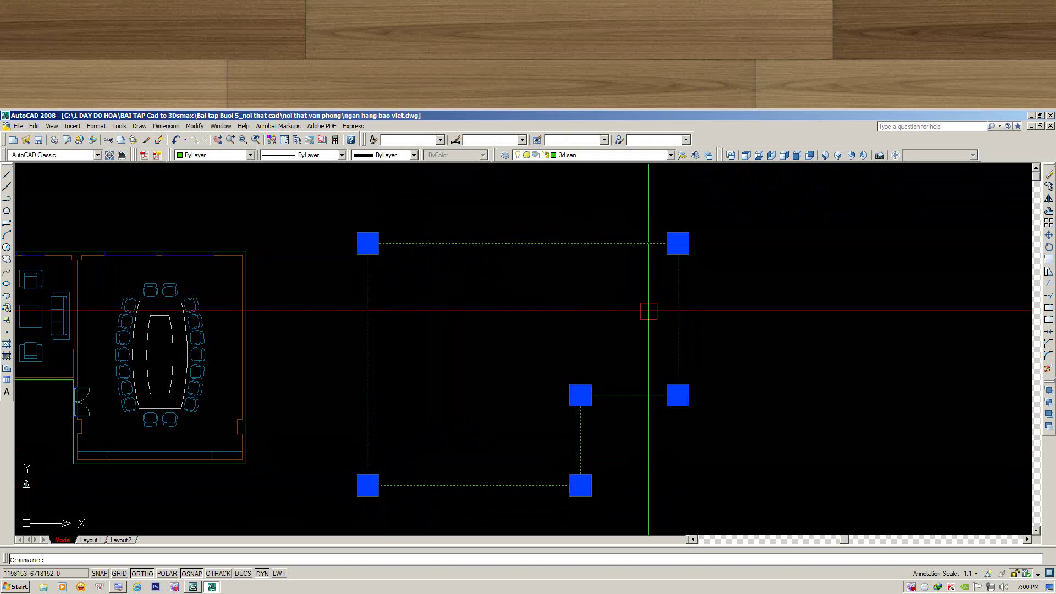
middle_drag(470, 303, 515, 292)
middle_drag(480, 327, 519, 313)
key(Escape)
scroll(476, 308, up, 2)
mouse_move(490, 299)
middle_down()
mouse_move(462, 324)
mouse_move(519, 358)
middle_up()
click(518, 203)
key(Escape)
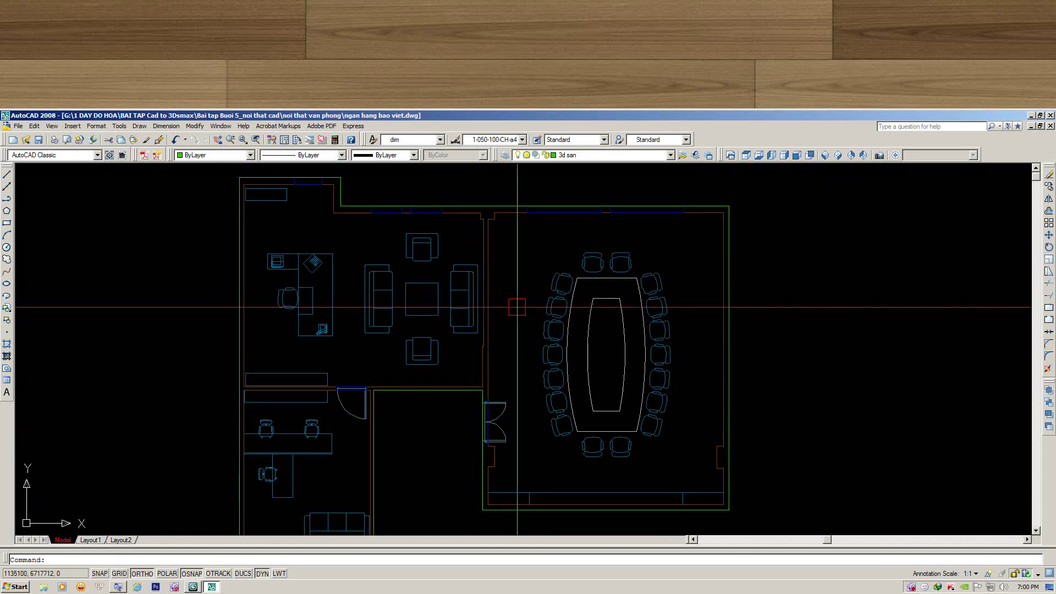
scroll(479, 349, down, 1)
mouse_move(479, 349)
middle_down()
mouse_move(494, 319)
mouse_move(480, 285)
middle_up()
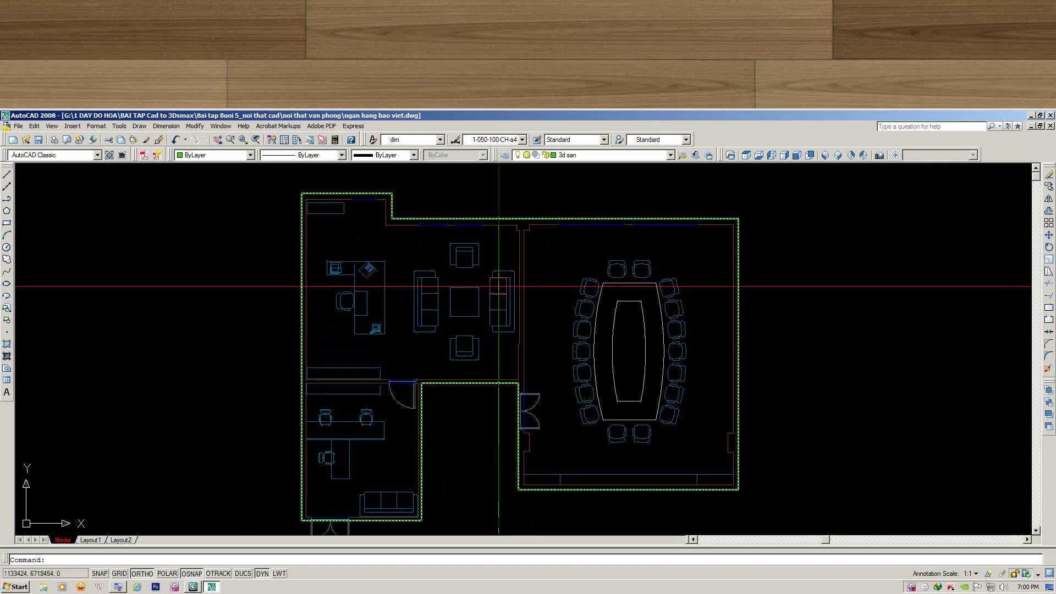